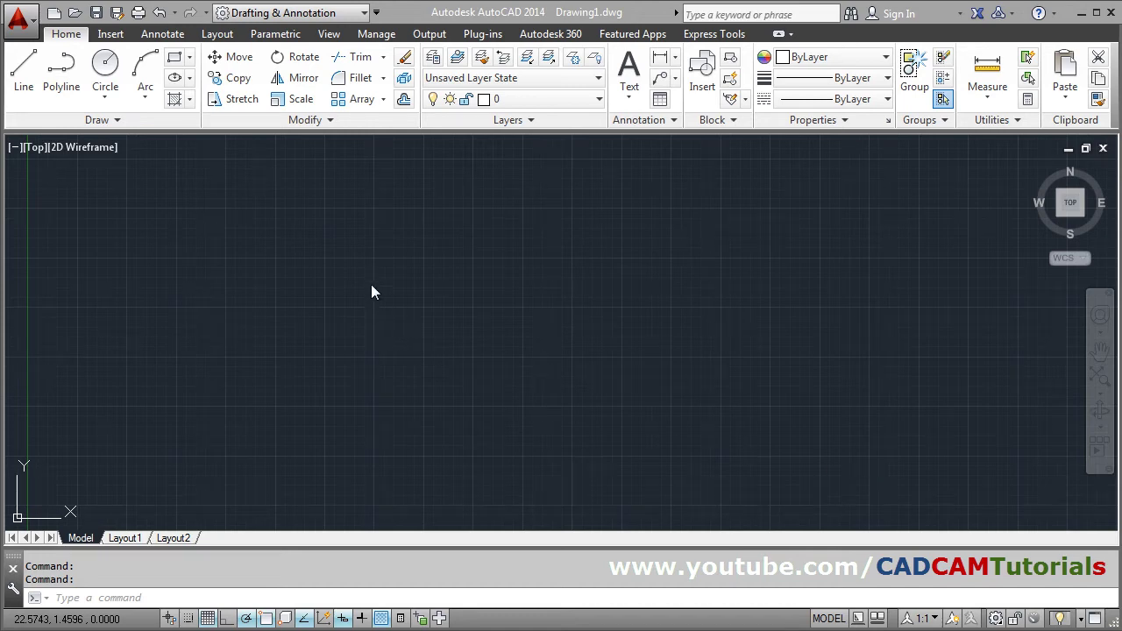
Switch to the 3D Modeling workspace and set the view to SE Isometric.
{"action": "left_click", "coordinate": [331, 13]}
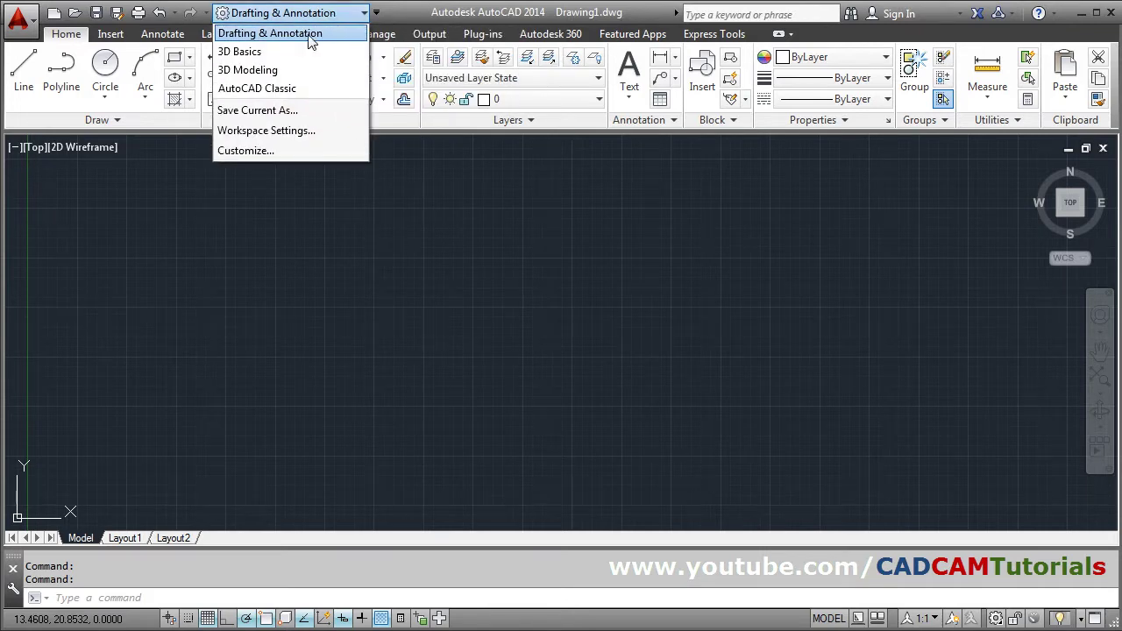
{"action": "left_click", "coordinate": [285, 75]}
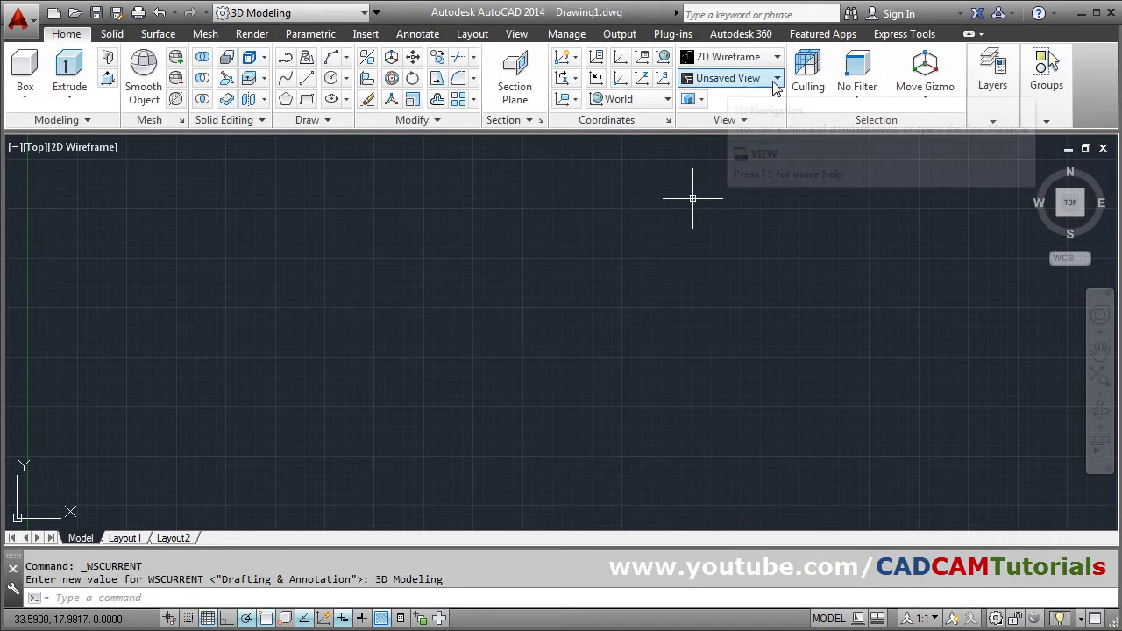
{"action": "left_click", "coordinate": [776, 79]}
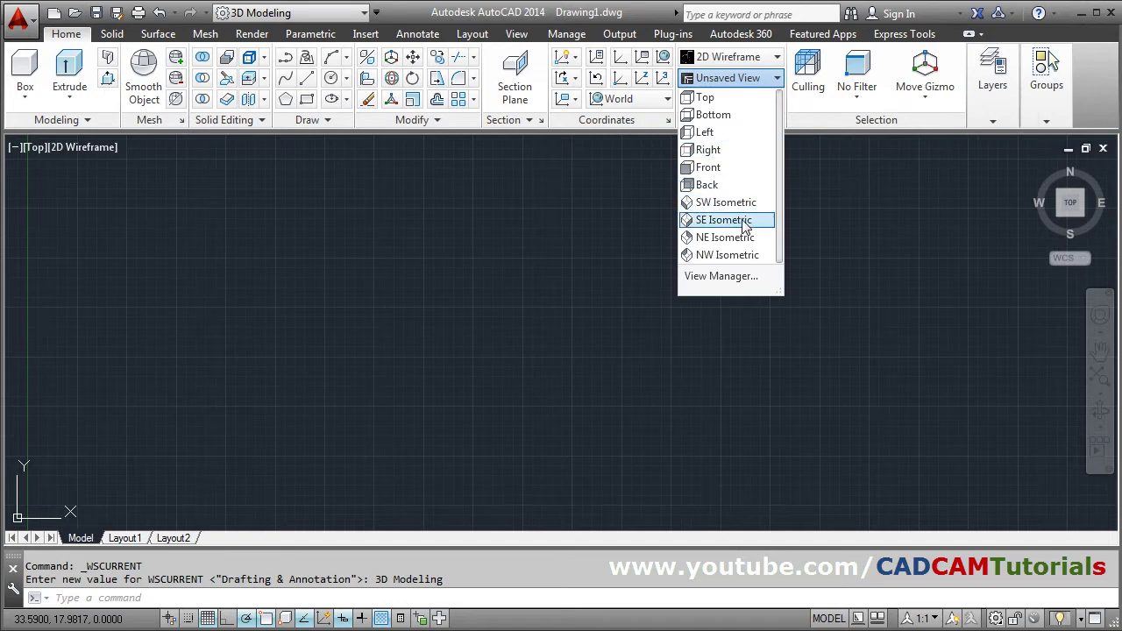
{"action": "left_click", "coordinate": [711, 220]}
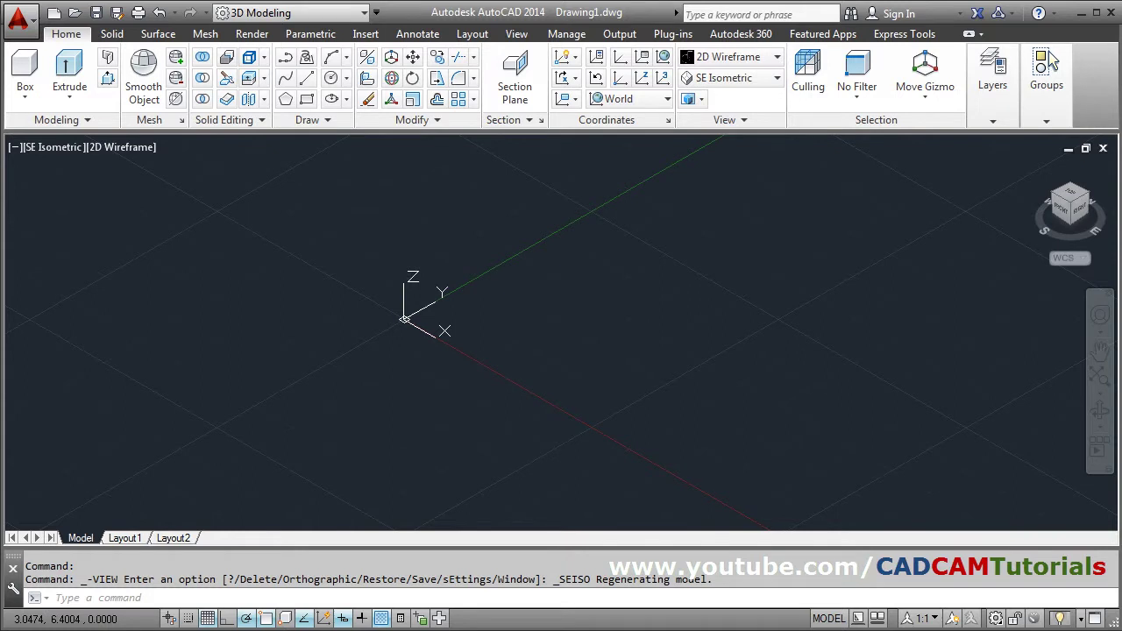
Set the UCS icon to Noorigin using the UCSICON command.
{"action": "type", "text": "uc"}
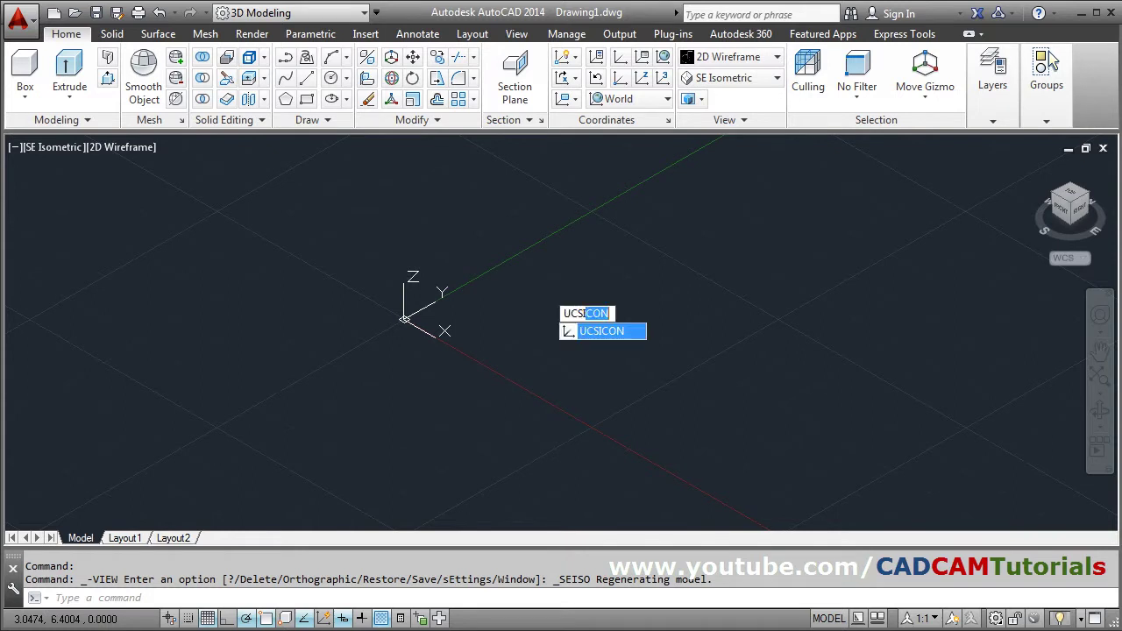
{"action": "key", "text": "Return"}
{"action": "key", "text": "Down"}
{"action": "key", "text": "Down"}
{"action": "key", "text": "Down"}
{"action": "key", "text": "Down"}
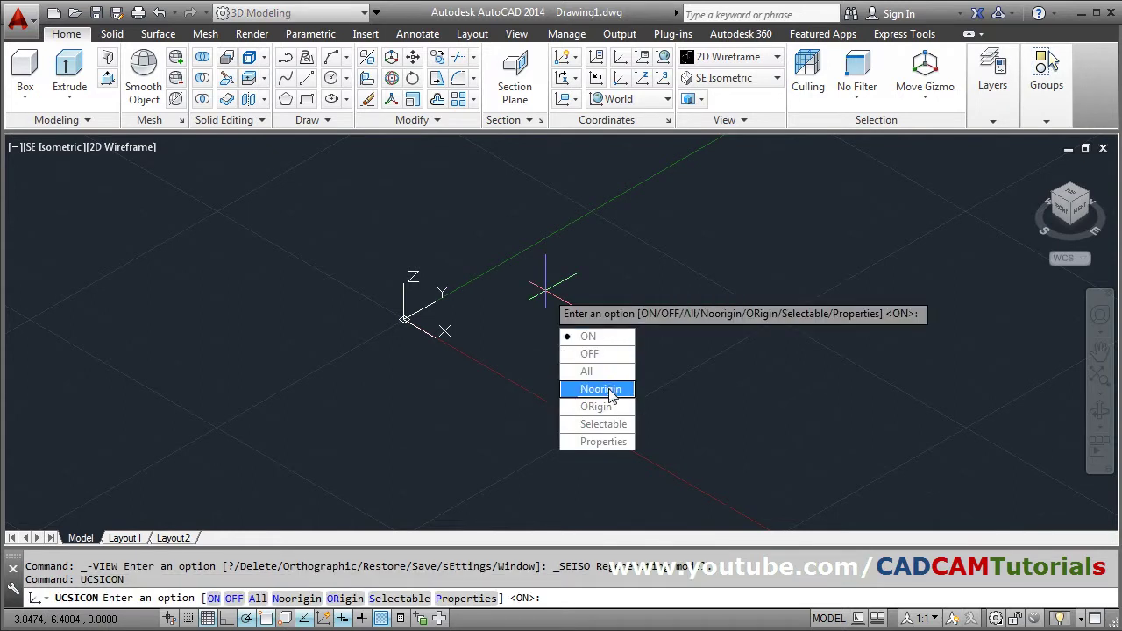
{"action": "key", "text": "Return"}
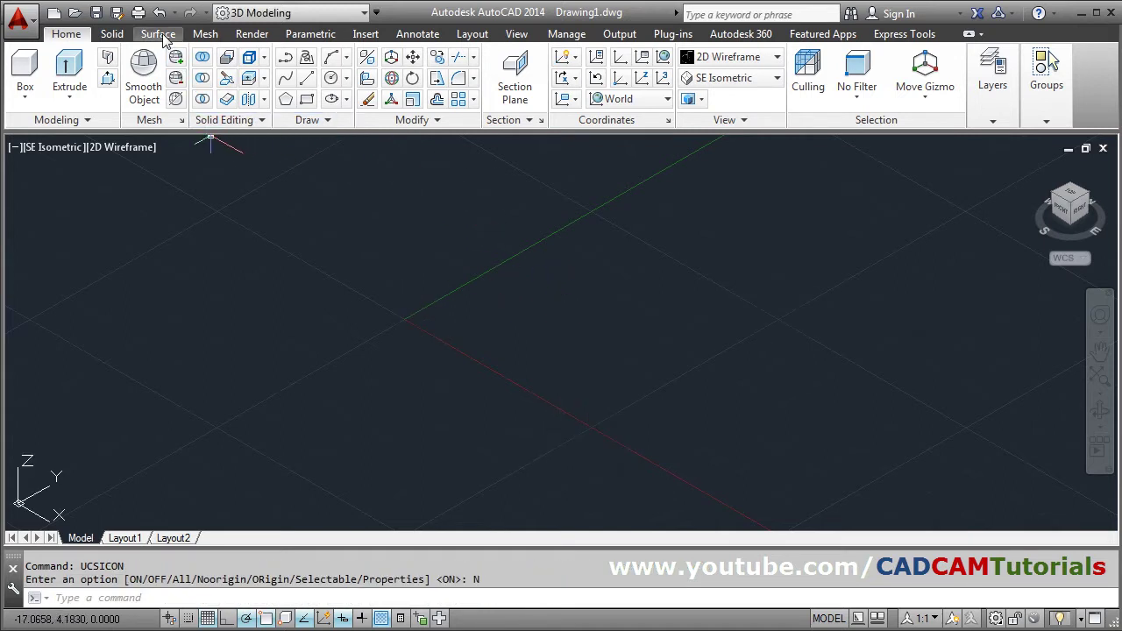
Draw a large rectangle flat on the ground plane as the base outline.
{"action": "left_click", "coordinate": [307, 99]}
{"action": "left_click", "coordinate": [279, 383]}
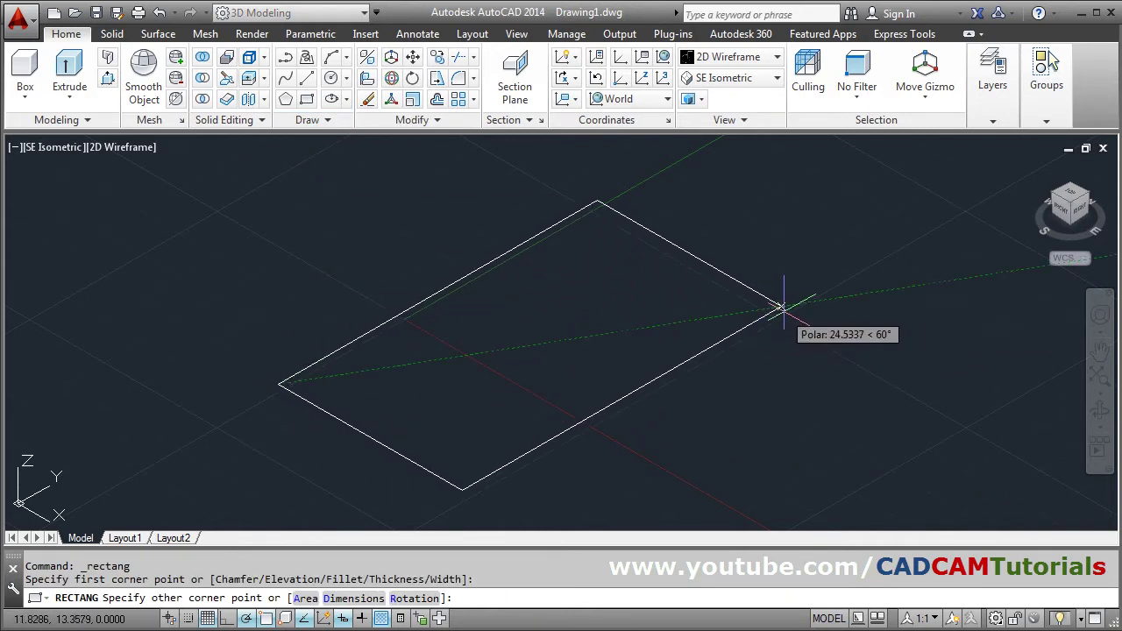
{"action": "left_click", "coordinate": [798, 303]}
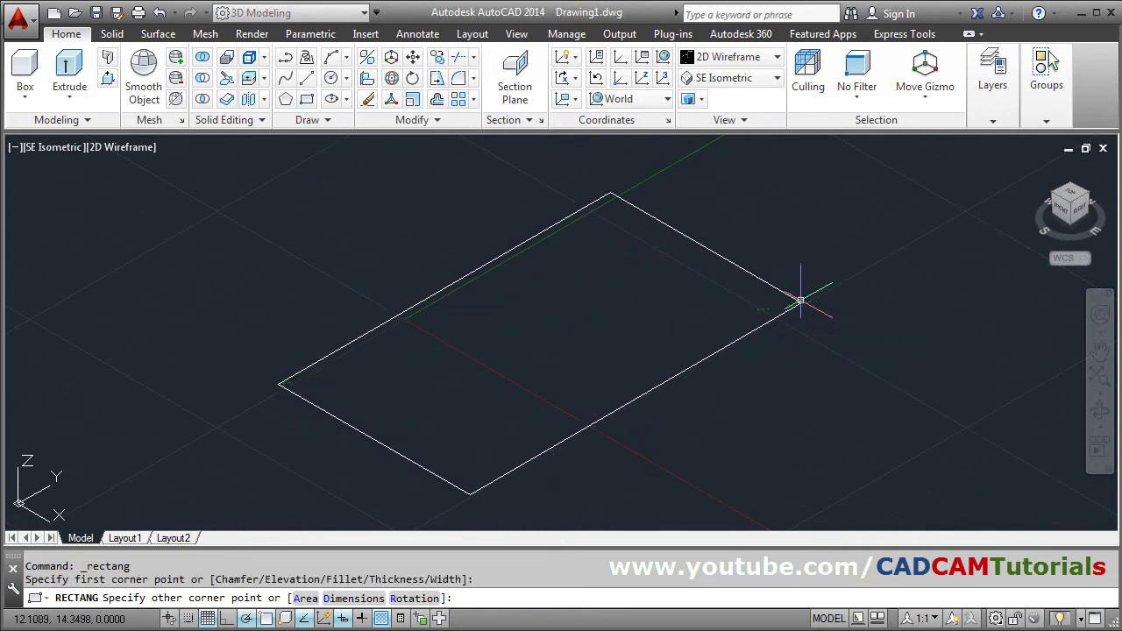
{"action": "middle_click_drag", "start_coordinate": [445, 342], "coordinate": [446, 332]}
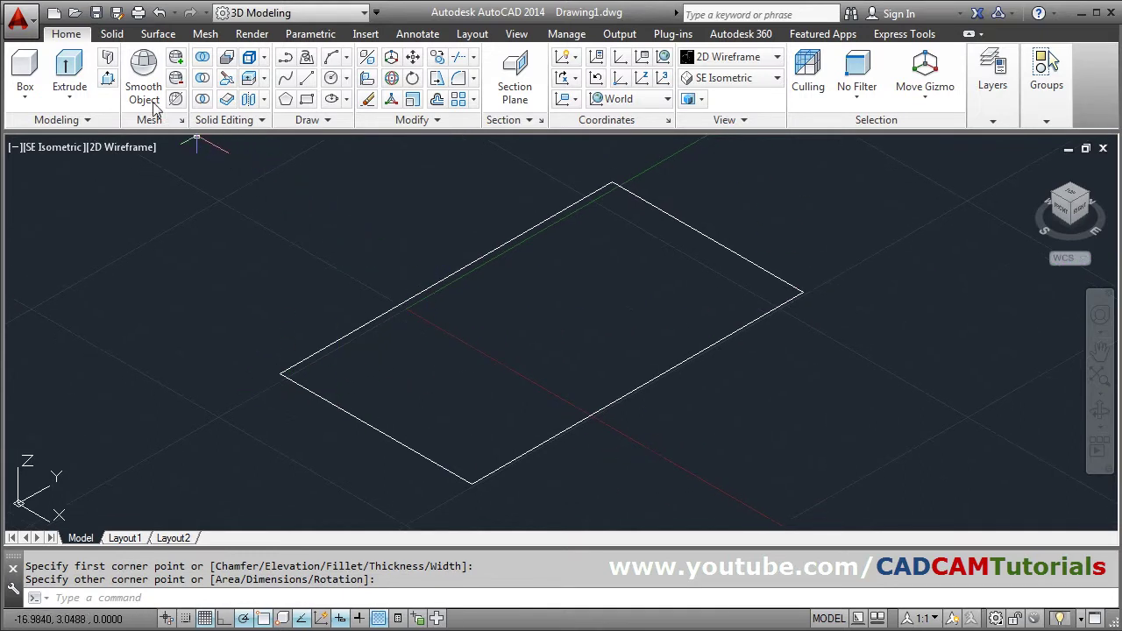
{"action": "left_click", "coordinate": [159, 34]}
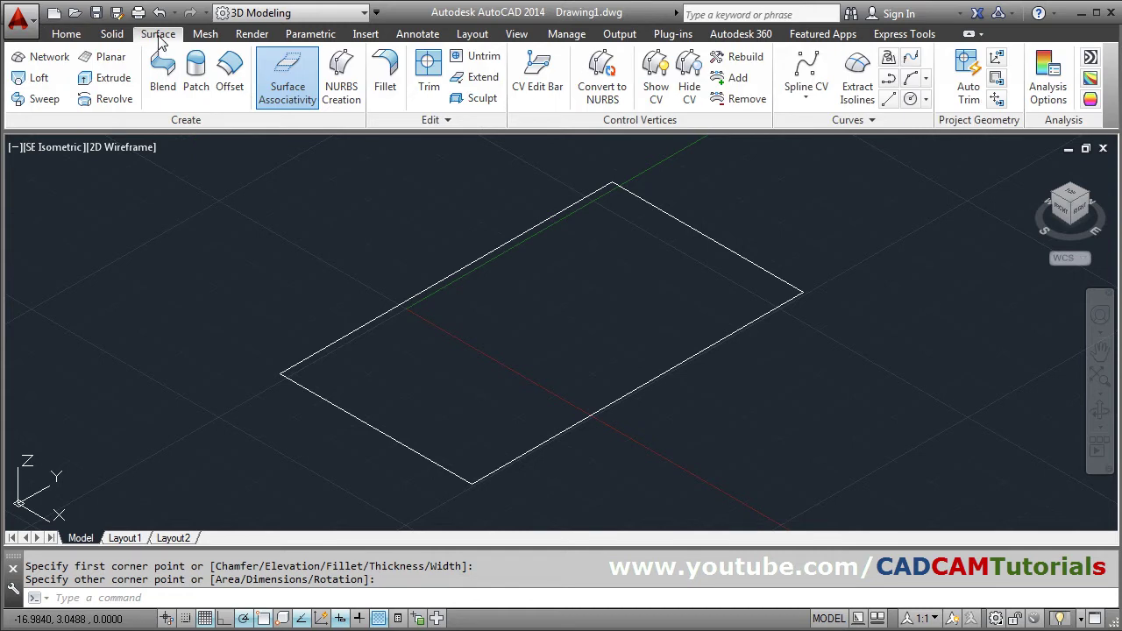
Extrude the base rectangle 3 units upward into open surface walls.
{"action": "left_click", "coordinate": [115, 81]}
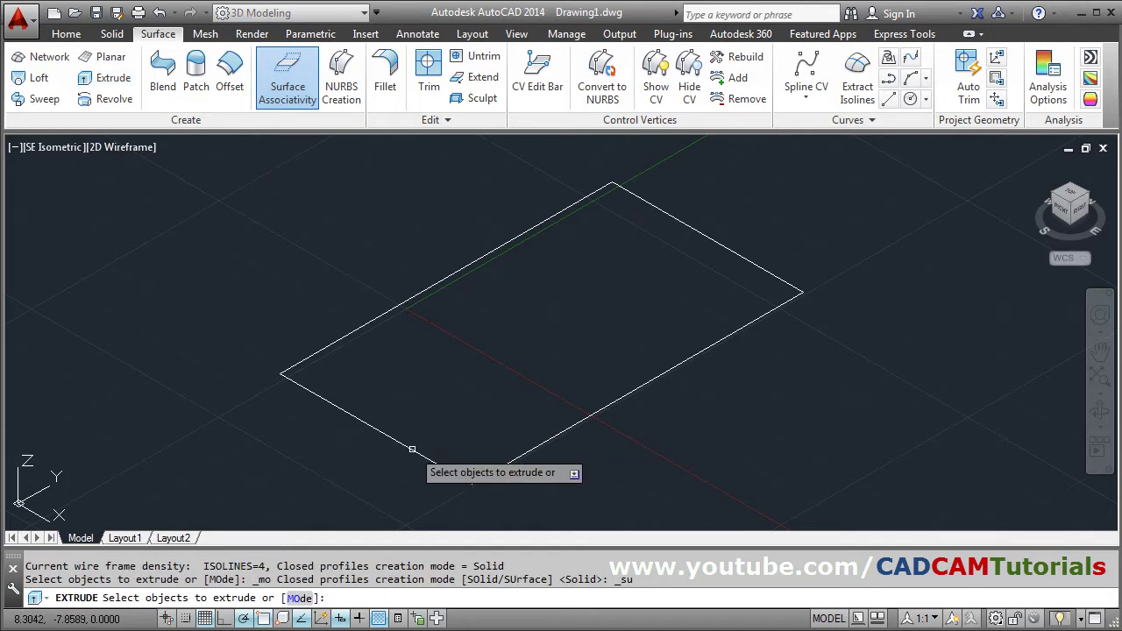
{"action": "left_click", "coordinate": [412, 449]}
{"action": "key", "text": "Return"}
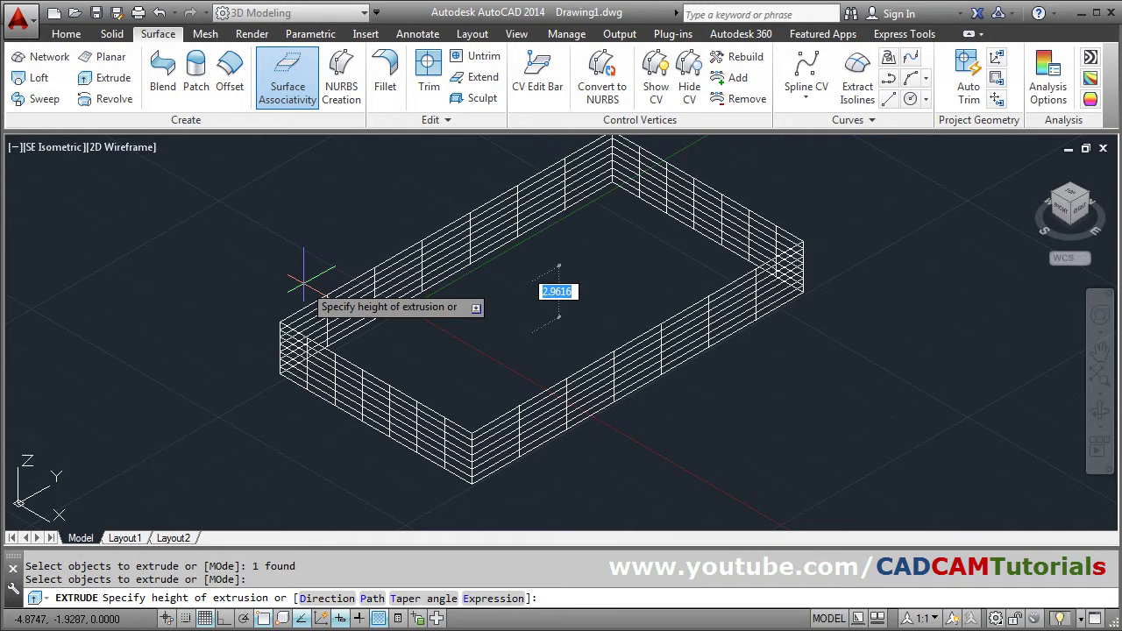
{"action": "type", "text": "3"}
{"action": "key", "text": "Return"}
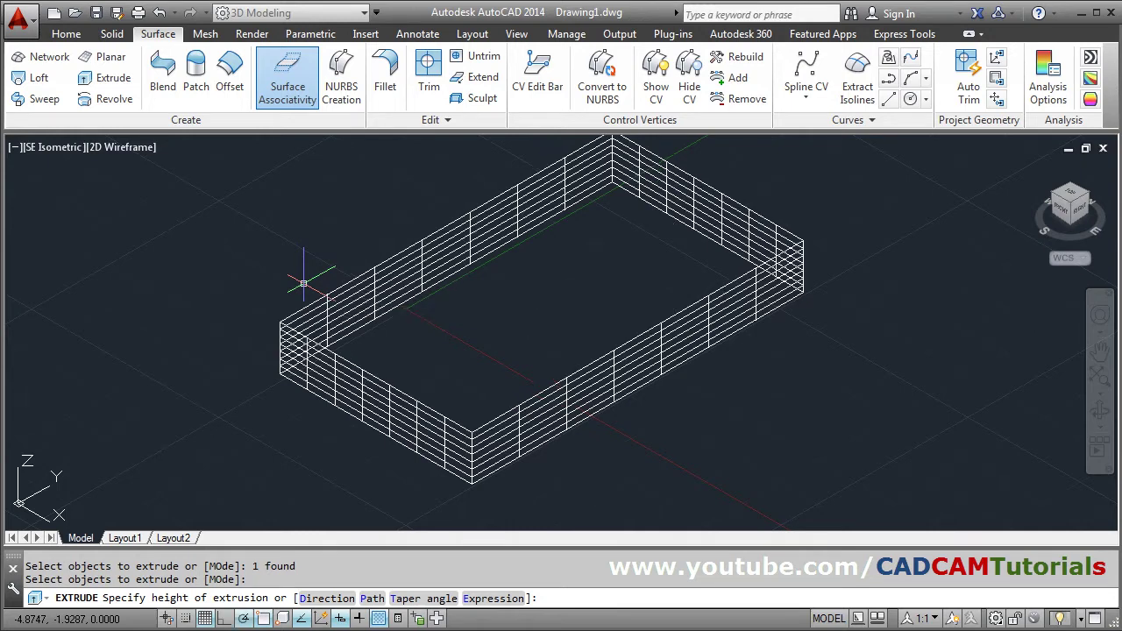
{"action": "scroll", "coordinate": [465, 355], "scroll_direction": "down", "scroll_amount": 2}
{"action": "middle_click_drag", "start_coordinate": [538, 387], "coordinate": [542, 405]}
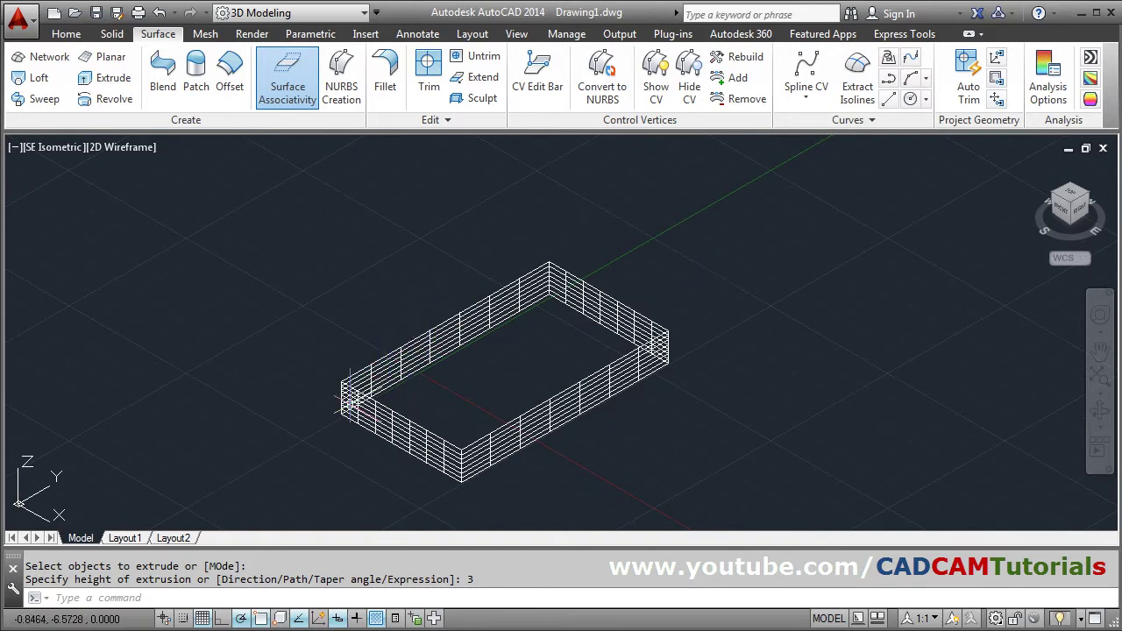
{"action": "left_click", "coordinate": [67, 34]}
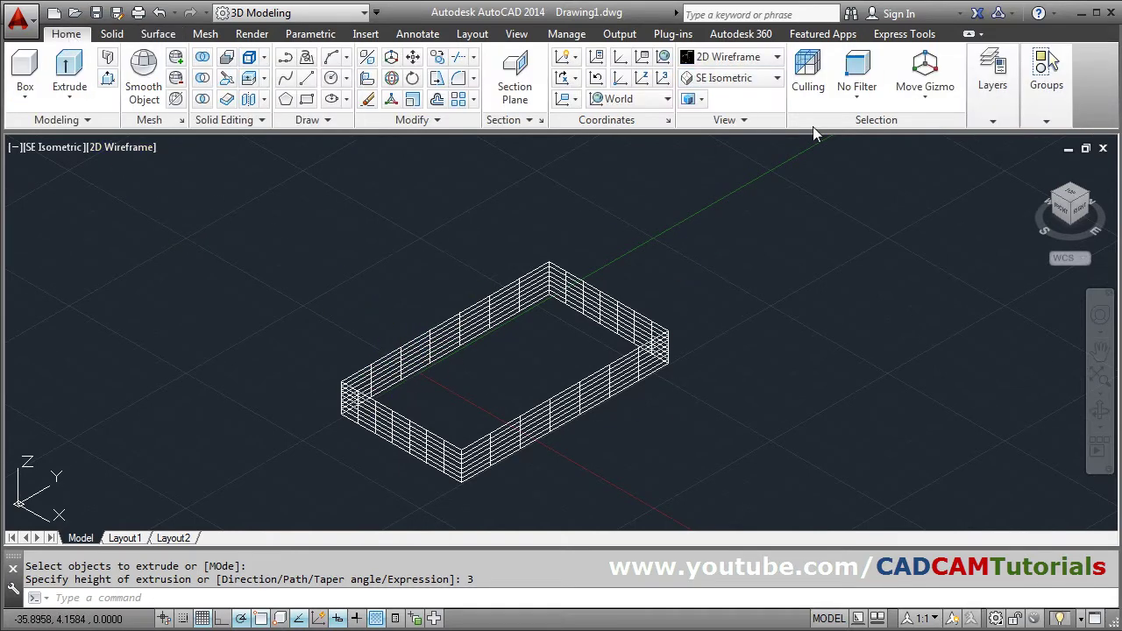
Switch the visual style to Shaded and orbit the model to a clearer angle.
{"action": "left_click", "coordinate": [741, 58]}
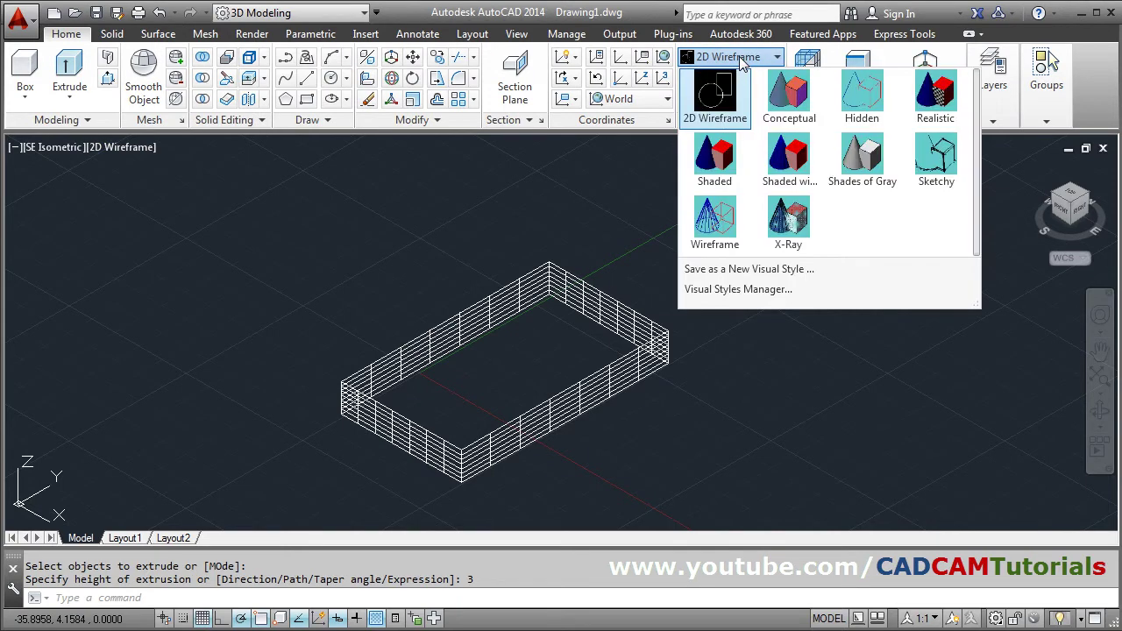
{"action": "left_click", "coordinate": [721, 173]}
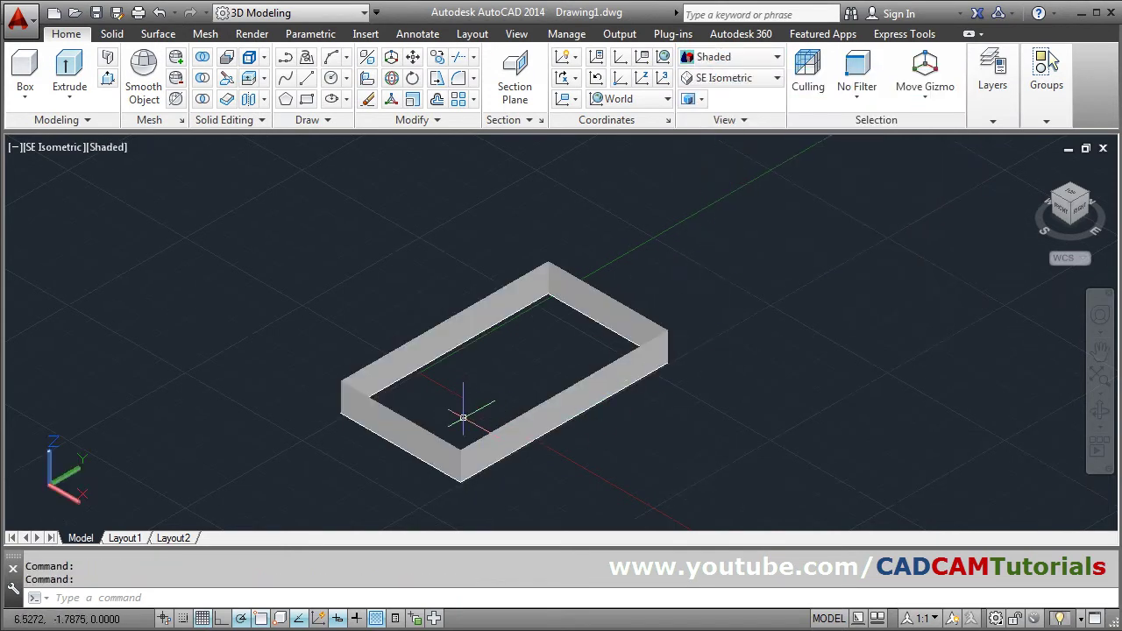
{"action": "scroll", "coordinate": [458, 408], "scroll_direction": "up", "scroll_amount": 1}
{"action": "middle_click_drag", "start_coordinate": [458, 394], "coordinate": [596, 333], "text": "shift"}
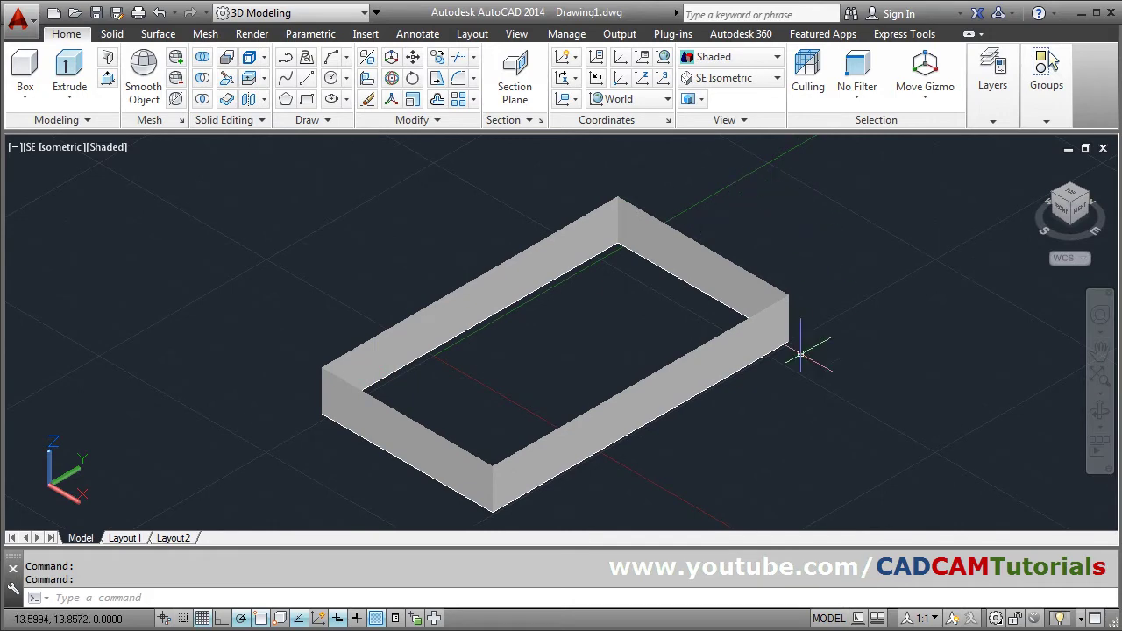
{"action": "middle_click_drag", "start_coordinate": [506, 342], "coordinate": [499, 383]}
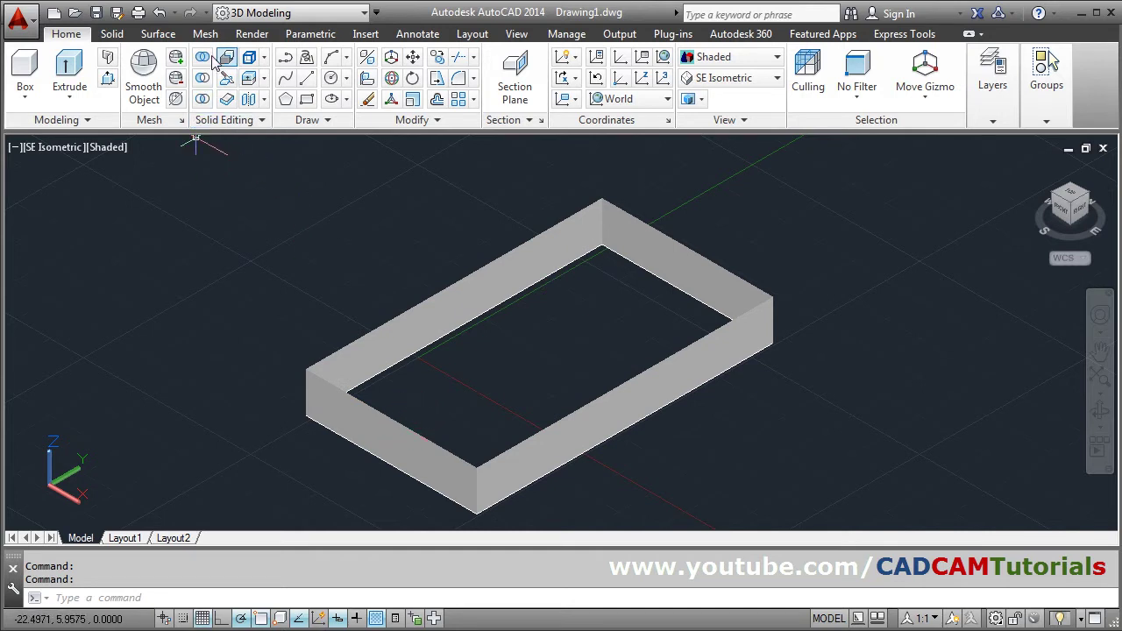
{"action": "left_click", "coordinate": [159, 35]}
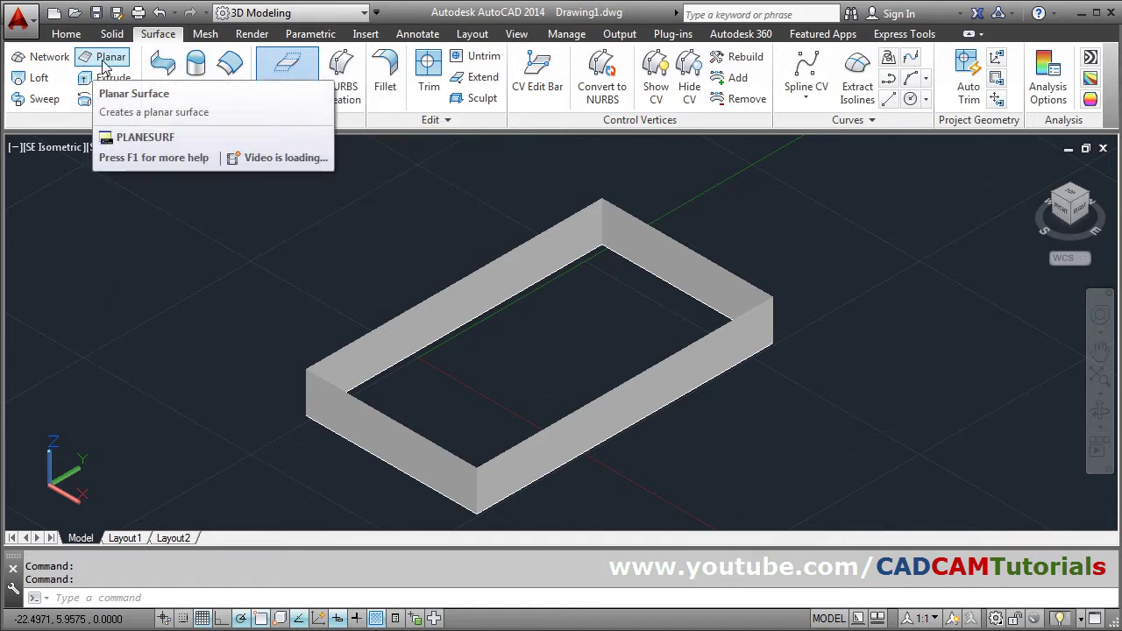
Create a planar surface spanning the walls' opposite top corners to close the box.
{"action": "left_click", "coordinate": [106, 61]}
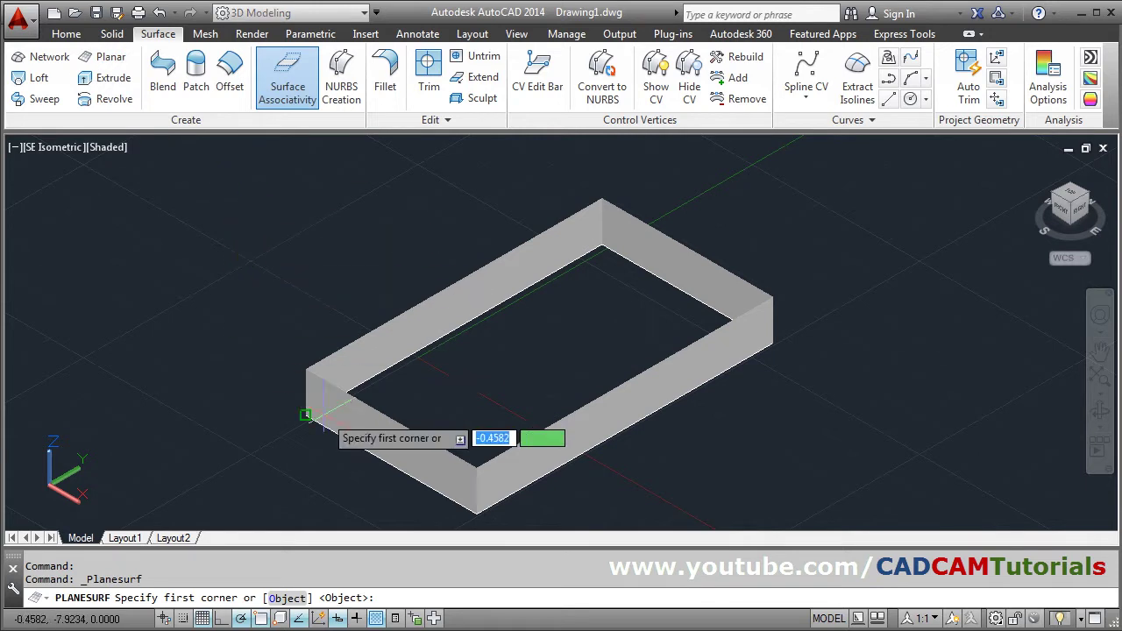
{"action": "left_click", "coordinate": [305, 370]}
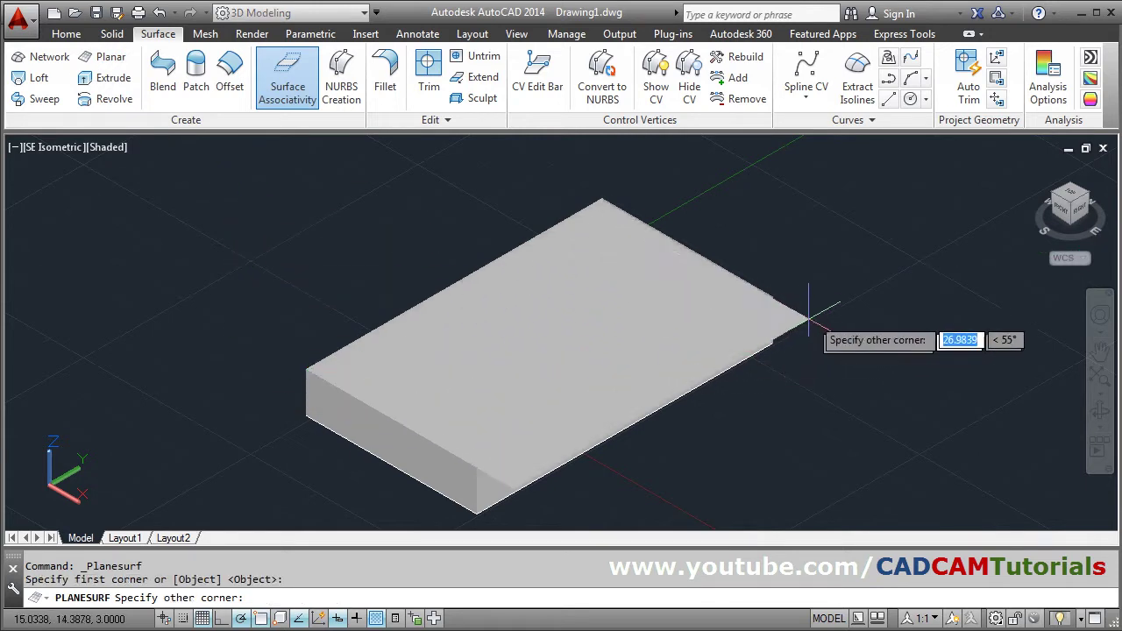
{"action": "left_click", "coordinate": [771, 297]}
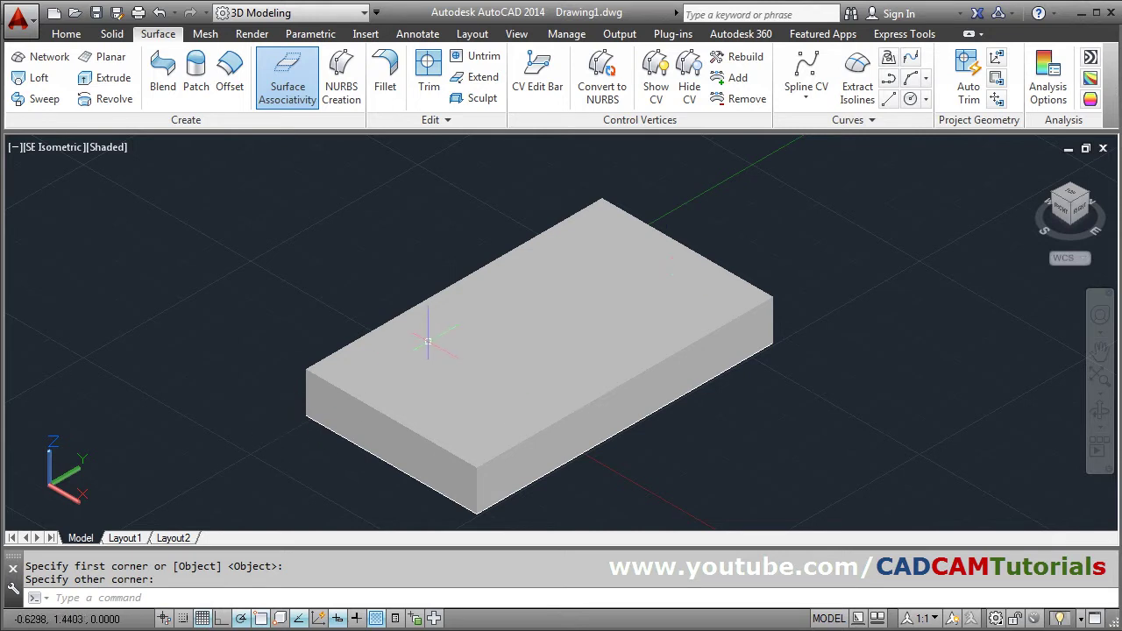
{"action": "scroll", "coordinate": [428, 342], "scroll_direction": "up", "scroll_amount": 3}
{"action": "scroll", "coordinate": [464, 321], "scroll_direction": "down", "scroll_amount": 4}
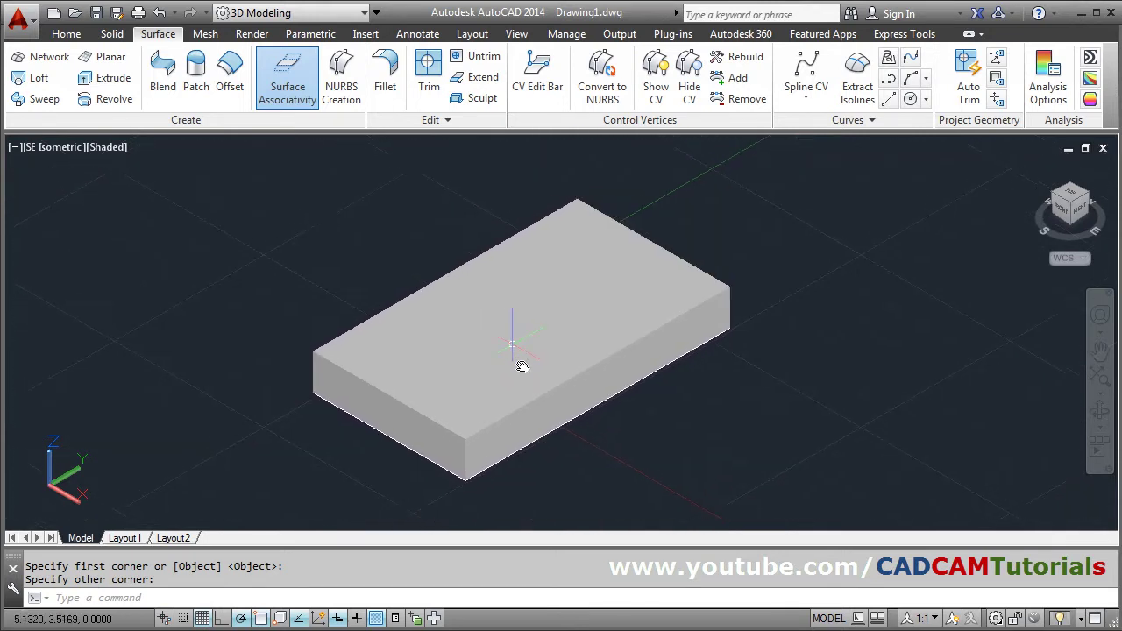
{"action": "scroll", "coordinate": [522, 365], "scroll_direction": "up", "scroll_amount": 2}
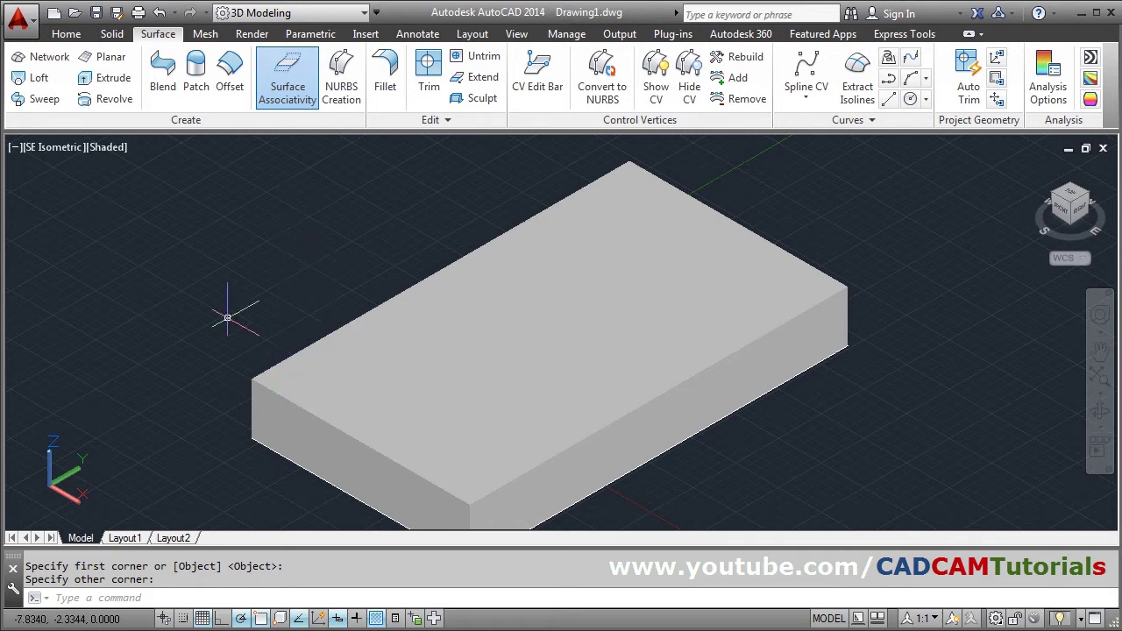
Draw a small rectangle on the top face starting at the block's left corner.
{"action": "left_click", "coordinate": [879, 121]}
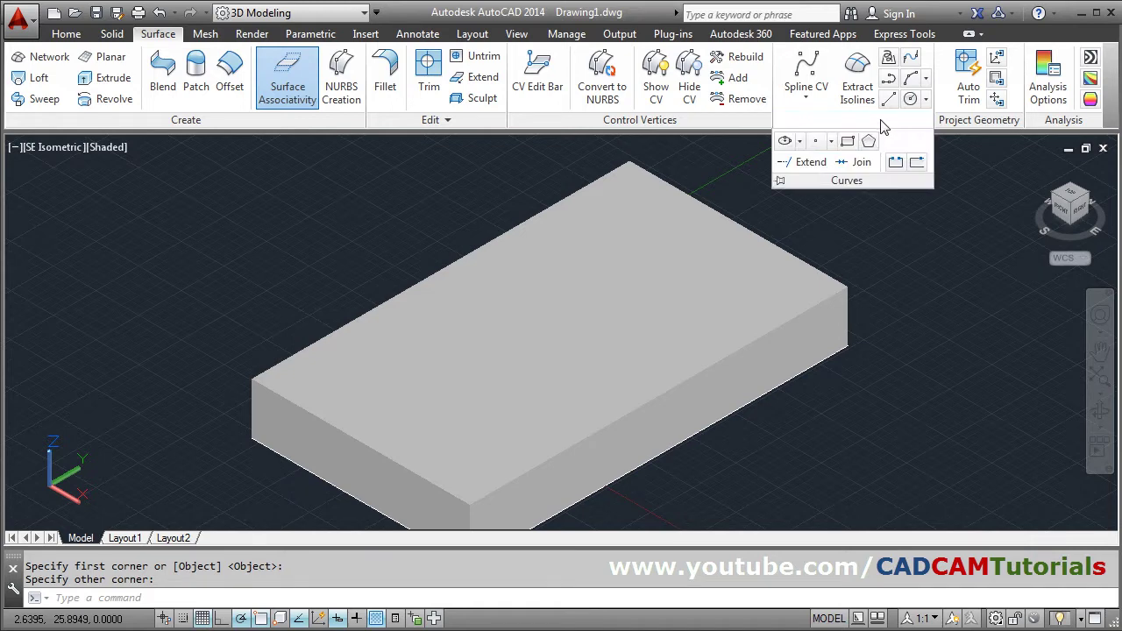
{"action": "left_click", "coordinate": [848, 143]}
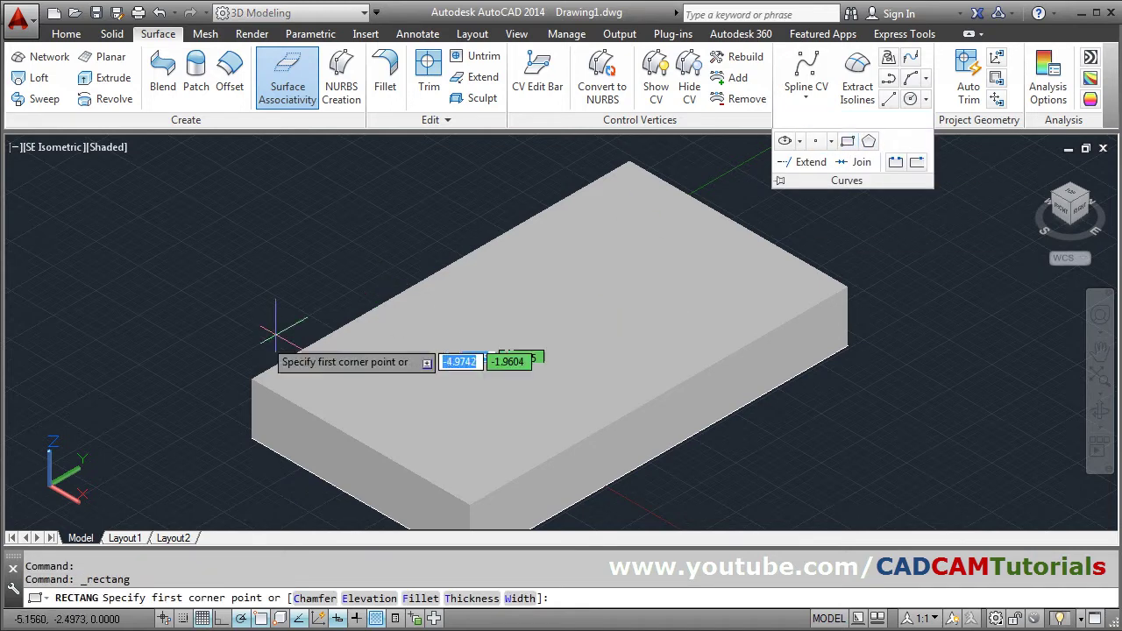
{"action": "left_click", "coordinate": [251, 379]}
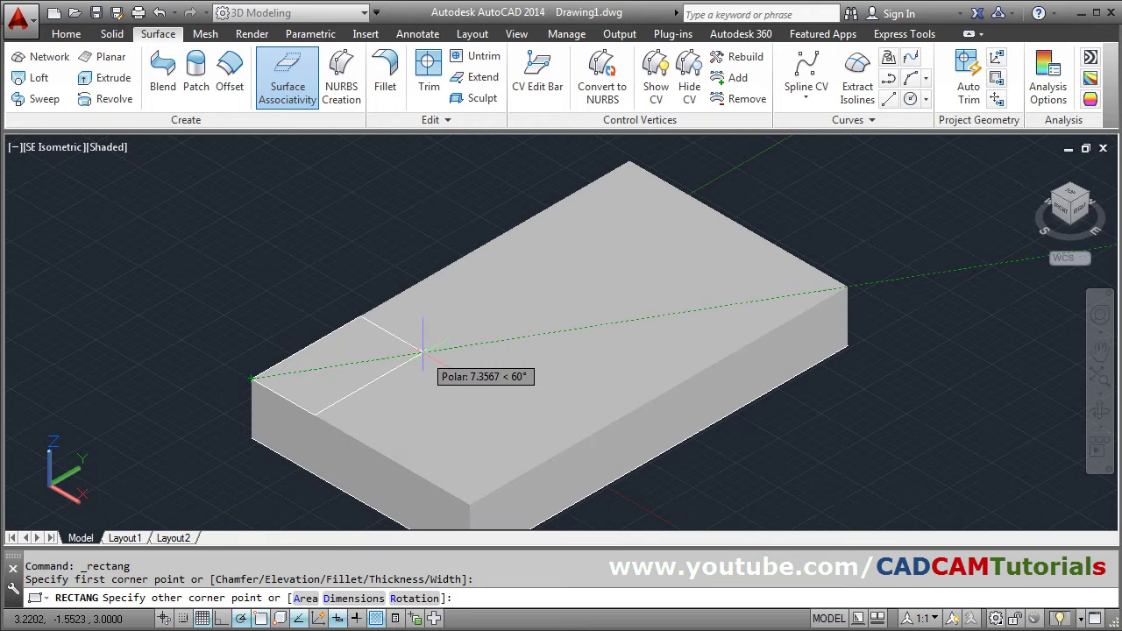
{"action": "left_click", "coordinate": [423, 351]}
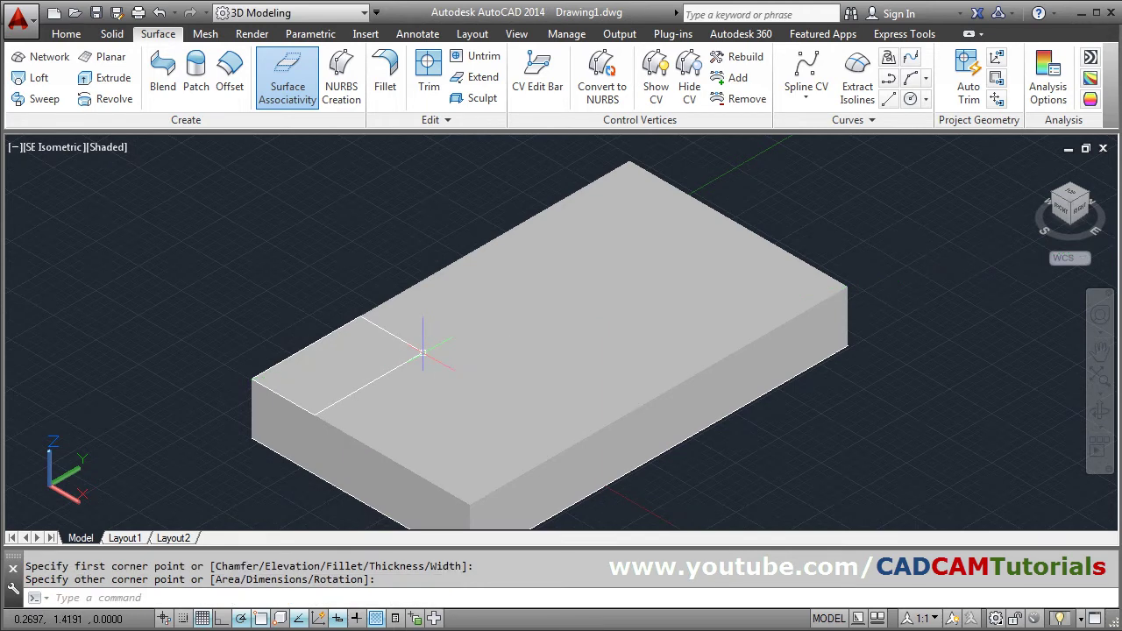
{"action": "left_click", "coordinate": [112, 79]}
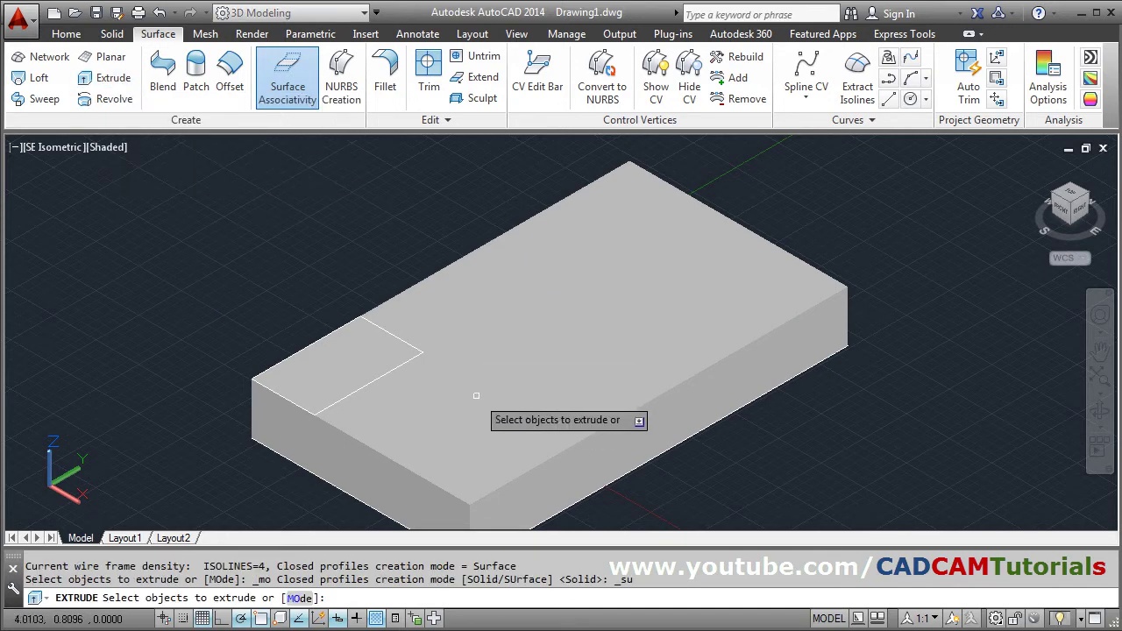
Extrude the small rectangle 5 units upward into an open-topped upright.
{"action": "left_click", "coordinate": [383, 373]}
{"action": "key", "text": "Return"}
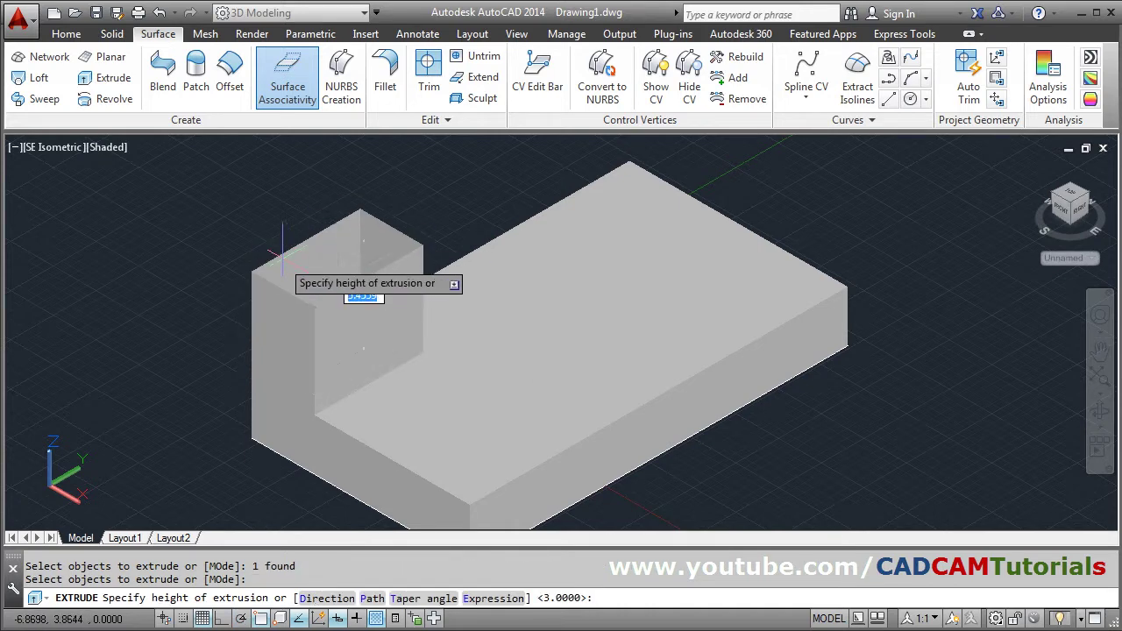
{"action": "type", "text": "5"}
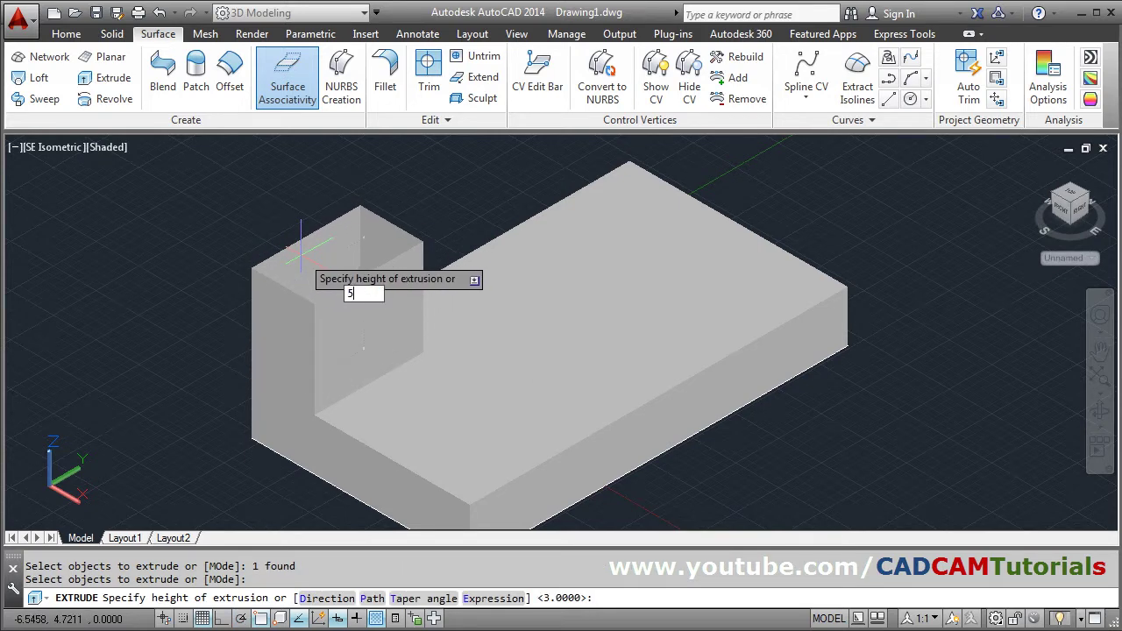
{"action": "key", "text": "Return"}
{"action": "scroll", "coordinate": [432, 393], "scroll_direction": "down", "scroll_amount": 2}
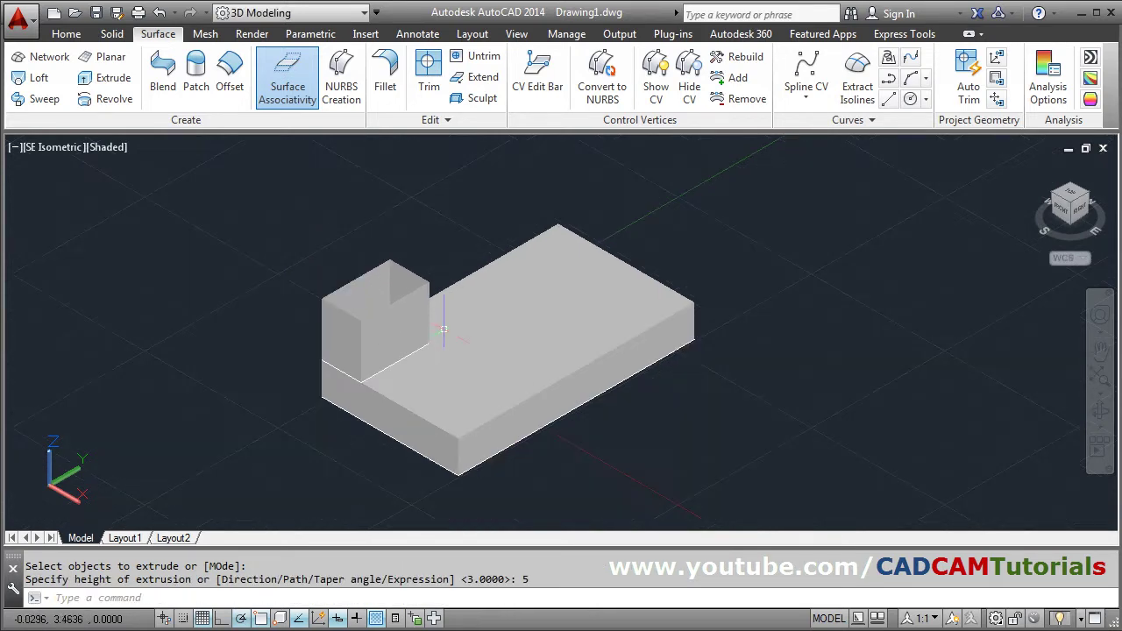
{"action": "scroll", "coordinate": [390, 346], "scroll_direction": "up", "scroll_amount": 2}
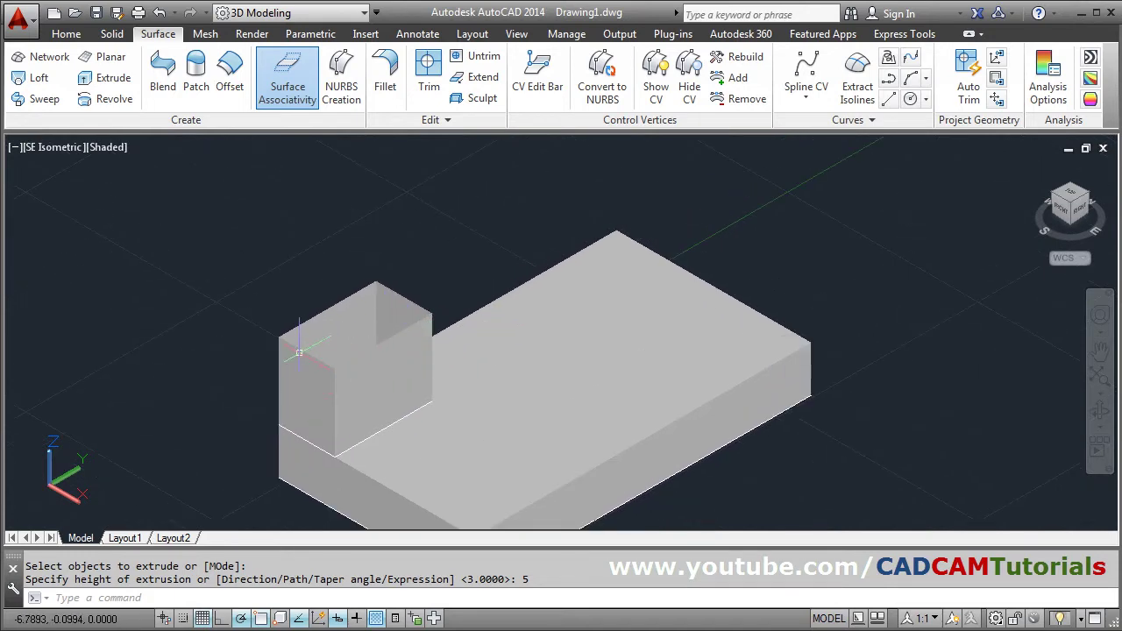
{"action": "scroll", "coordinate": [368, 337], "scroll_direction": "up", "scroll_amount": 3}
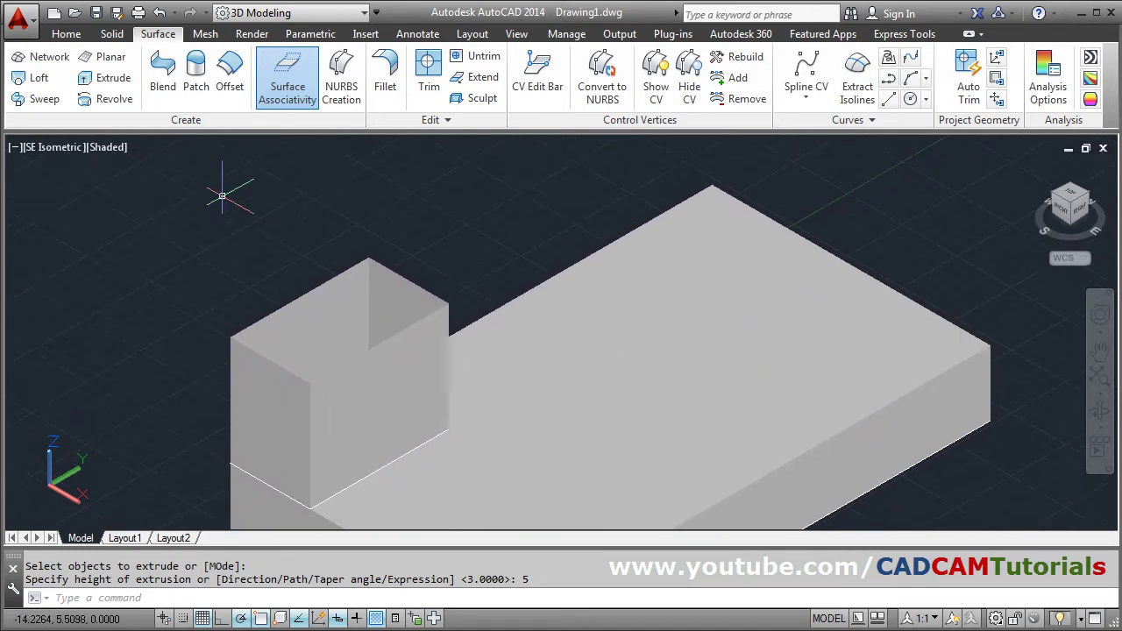
{"action": "left_click", "coordinate": [163, 77]}
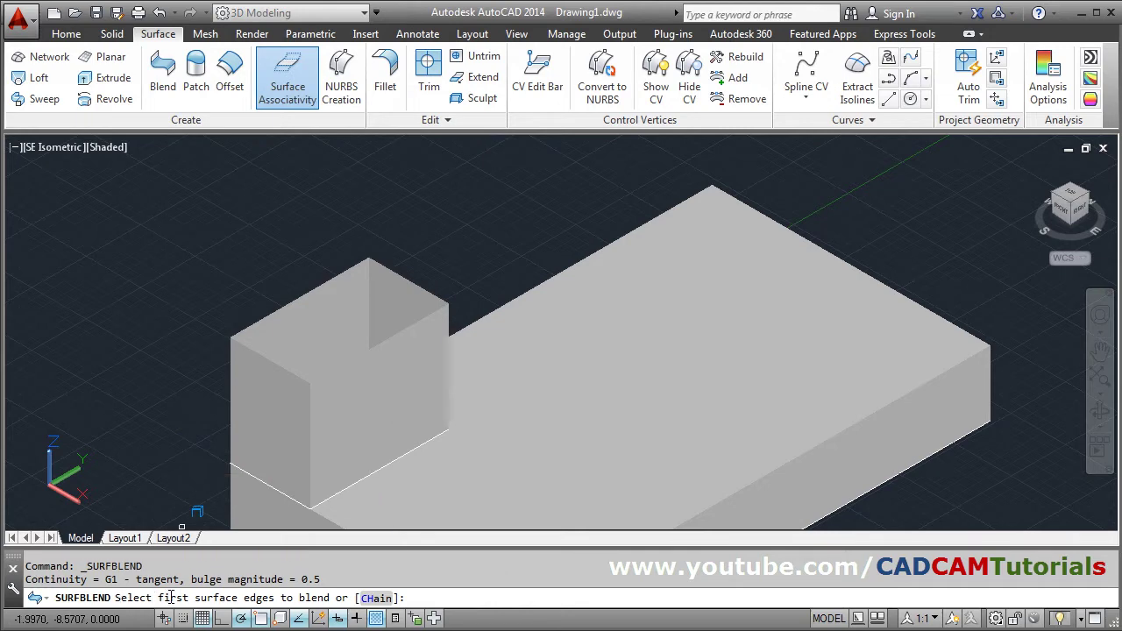
{"action": "left_click", "coordinate": [273, 361]}
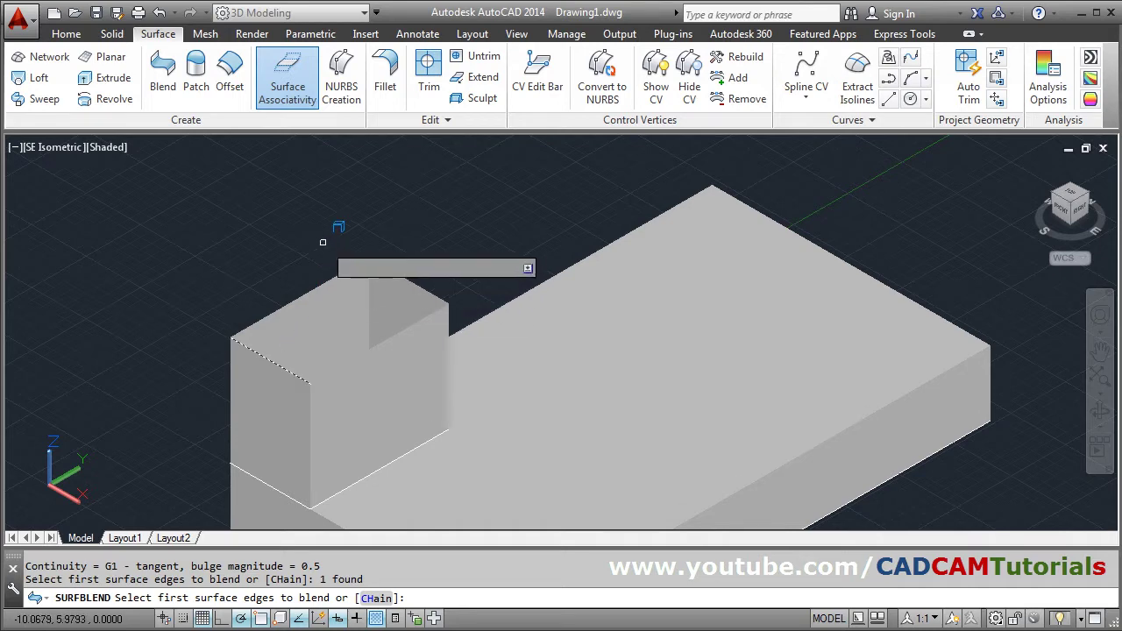
{"action": "key", "text": "Return"}
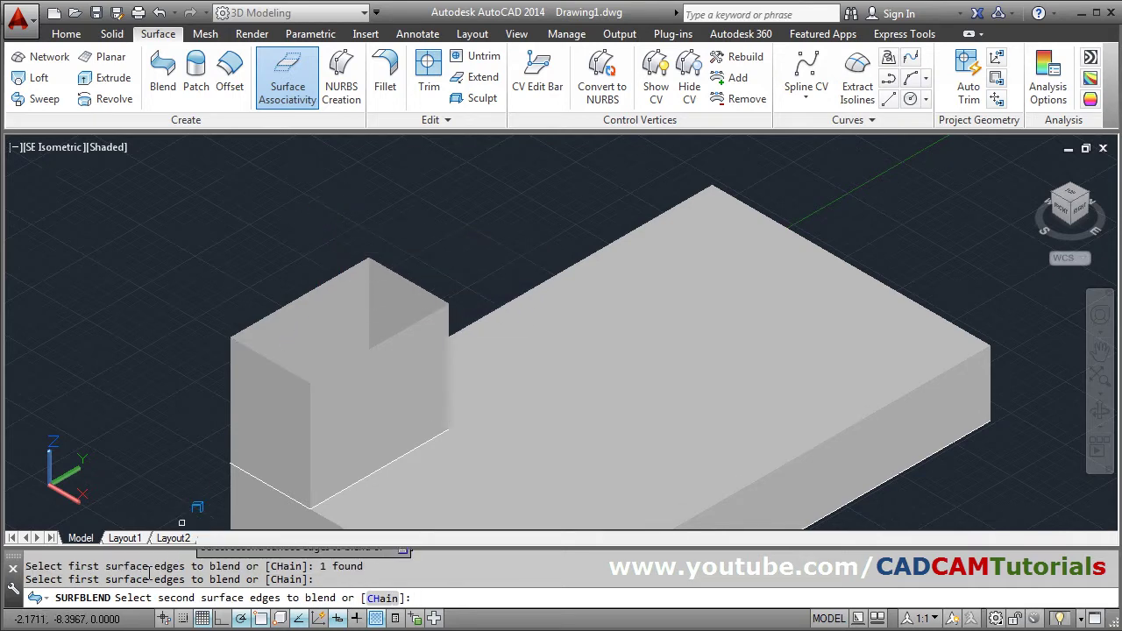
{"action": "left_click", "coordinate": [410, 281]}
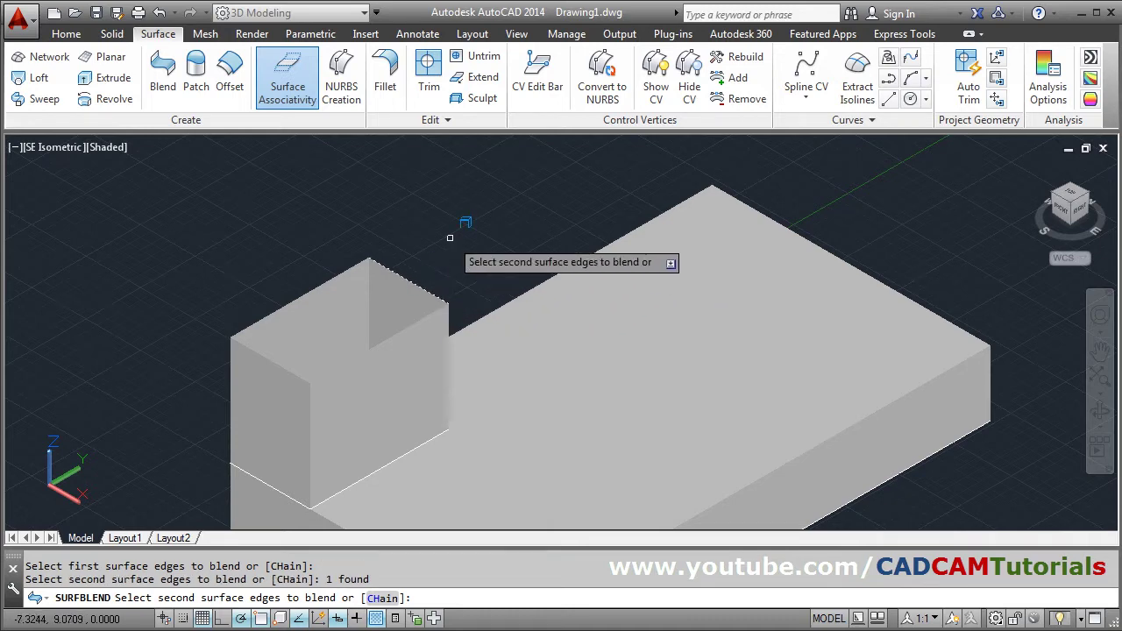
{"action": "key", "text": "Return"}
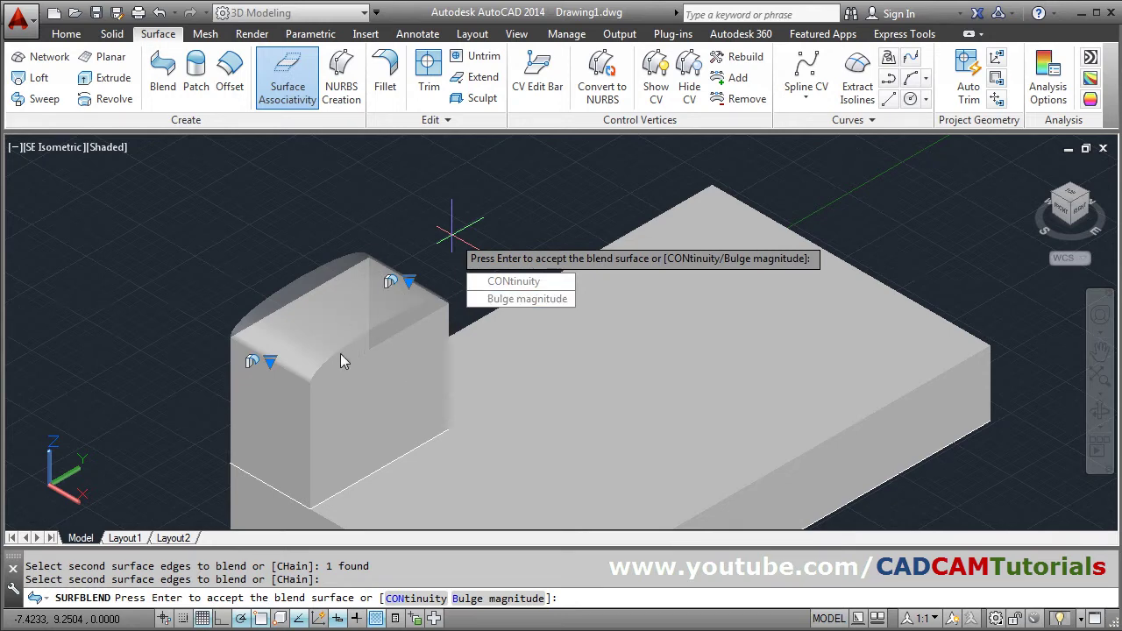
{"action": "left_click", "coordinate": [526, 281]}
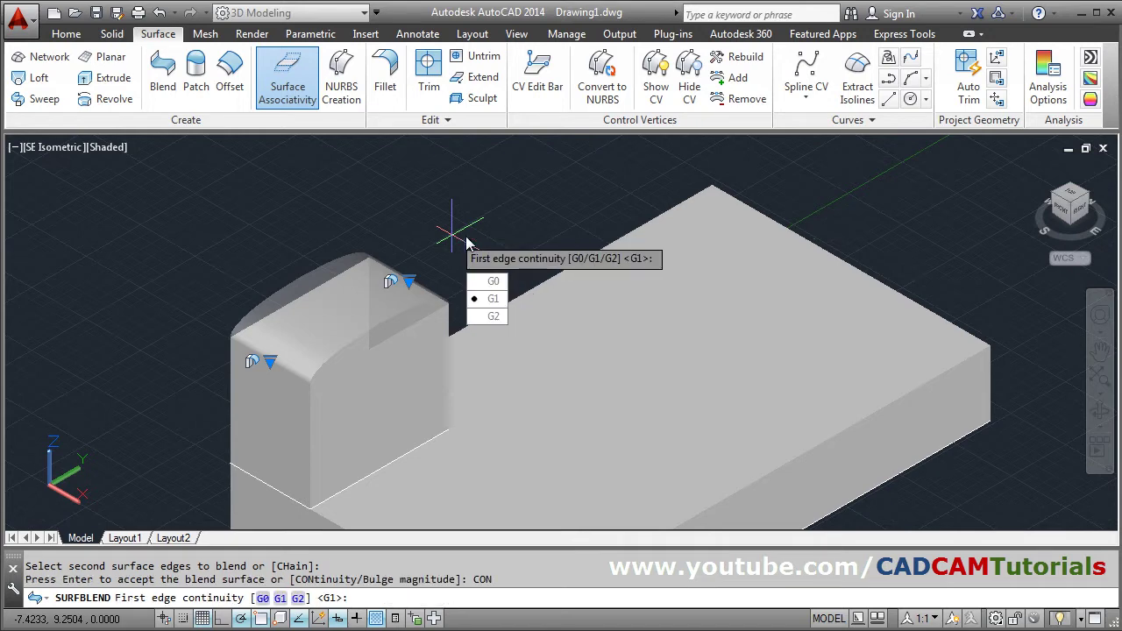
{"action": "left_click", "coordinate": [491, 282]}
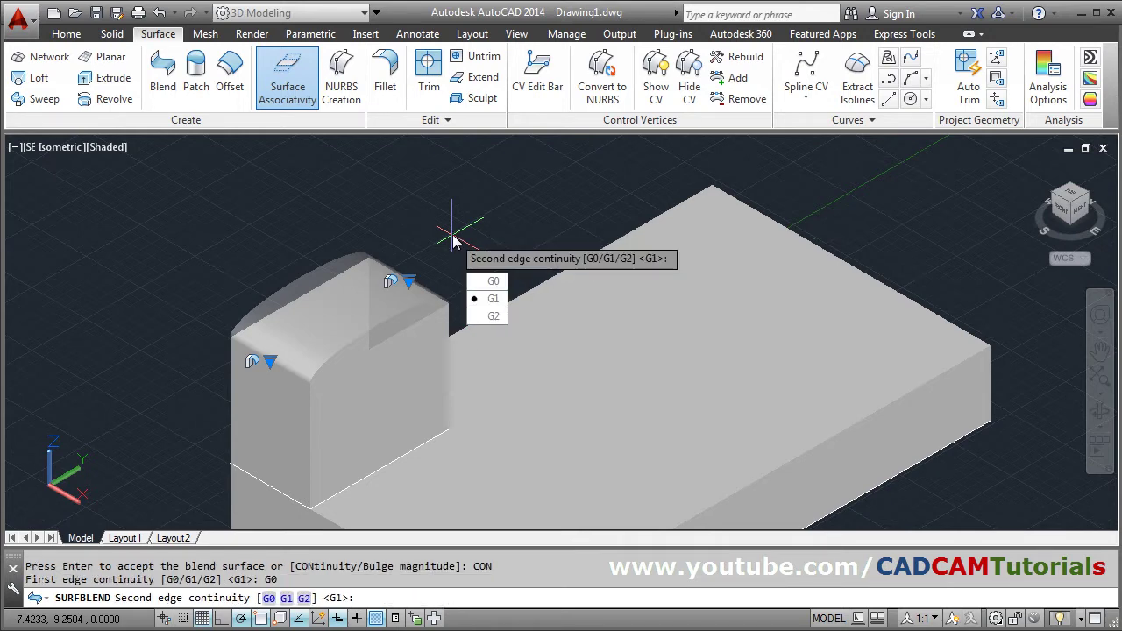
{"action": "left_click", "coordinate": [493, 281]}
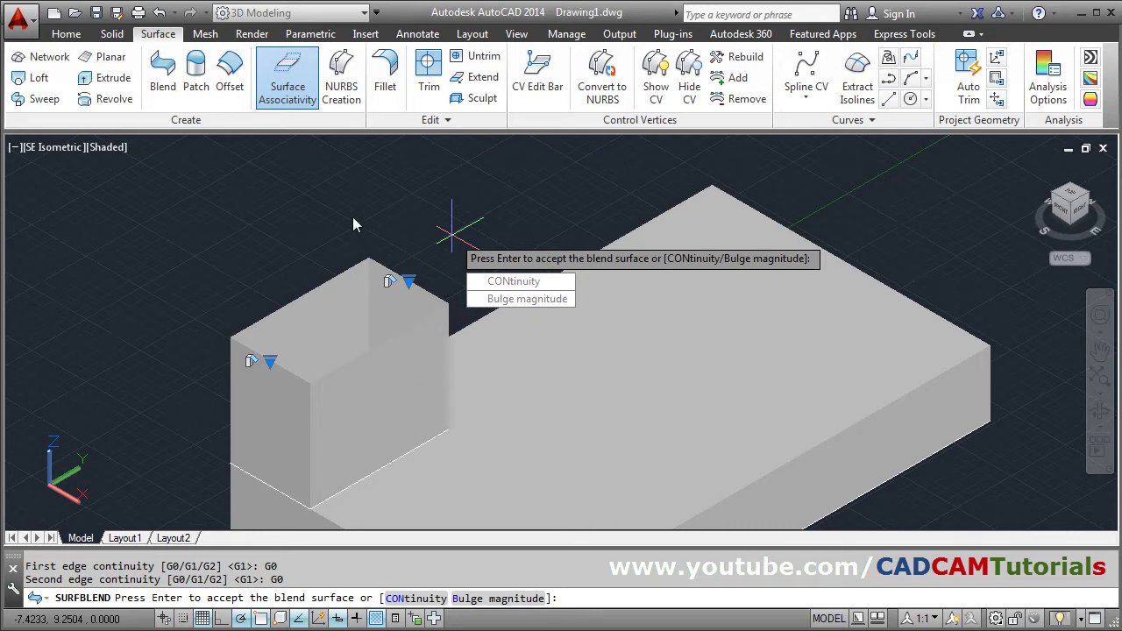
{"action": "key", "text": "Return"}
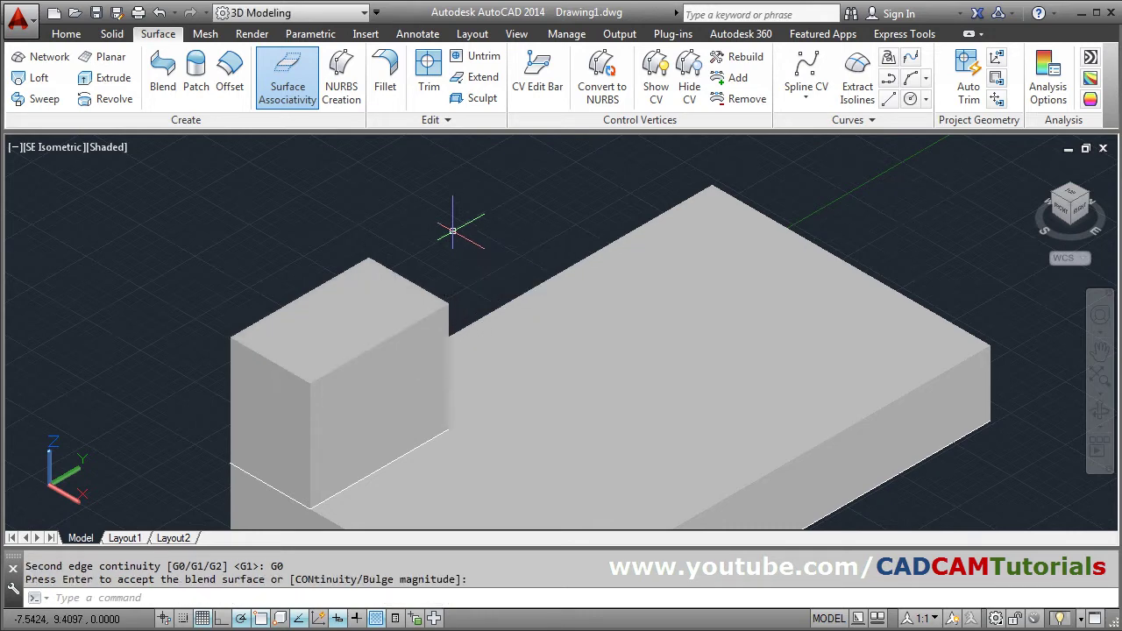
{"action": "mouse_move", "coordinate": [425, 326]}
{"action": "middle_mouse_down", "text": "shift"}
{"action": "mouse_move", "coordinate": [558, 332]}
{"action": "mouse_move", "coordinate": [501, 283]}
{"action": "mouse_move", "coordinate": [421, 315]}
{"action": "middle_mouse_up", "text": "shift"}
{"action": "middle_click_drag", "start_coordinate": [418, 317], "coordinate": [416, 319], "text": "shift"}
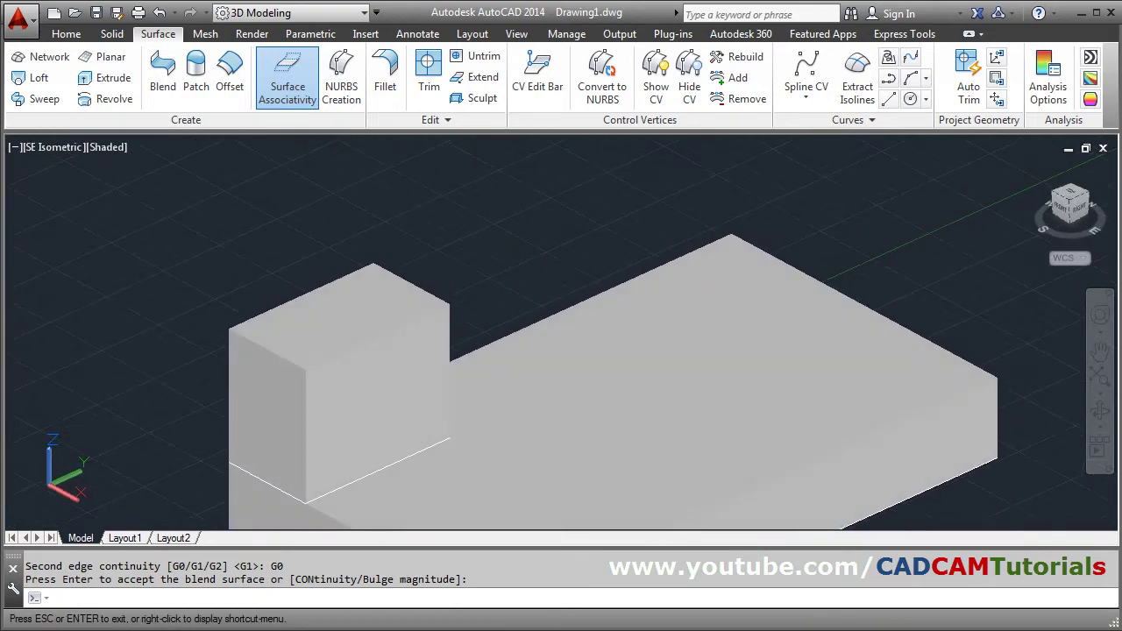
{"action": "key", "text": "Return"}
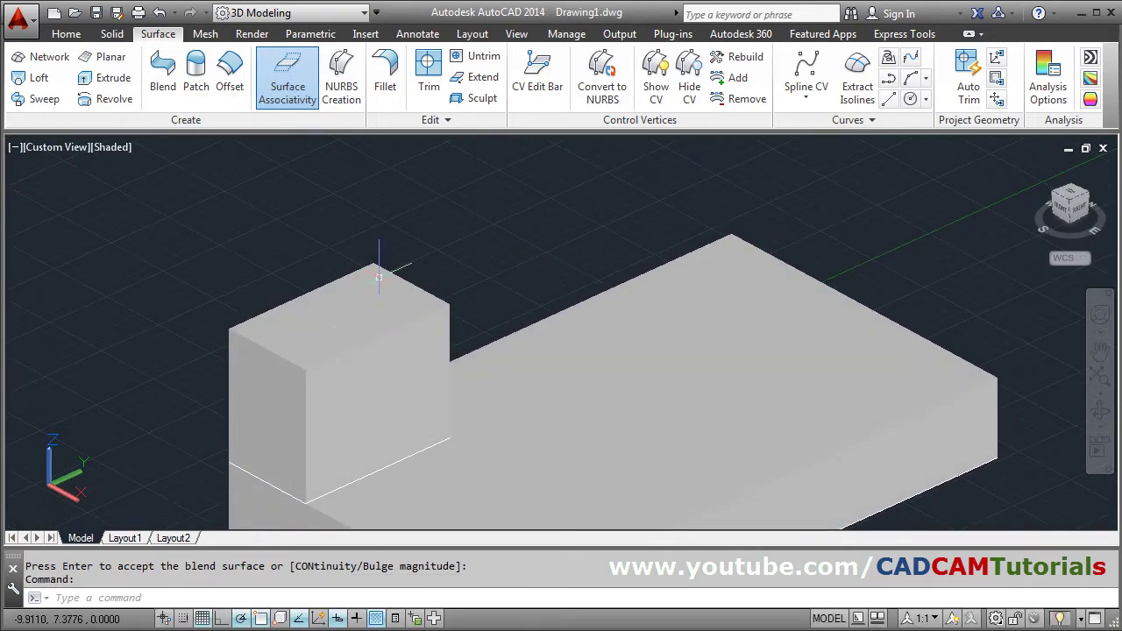
{"action": "type", "text": "u"}
{"action": "key", "text": "Return"}
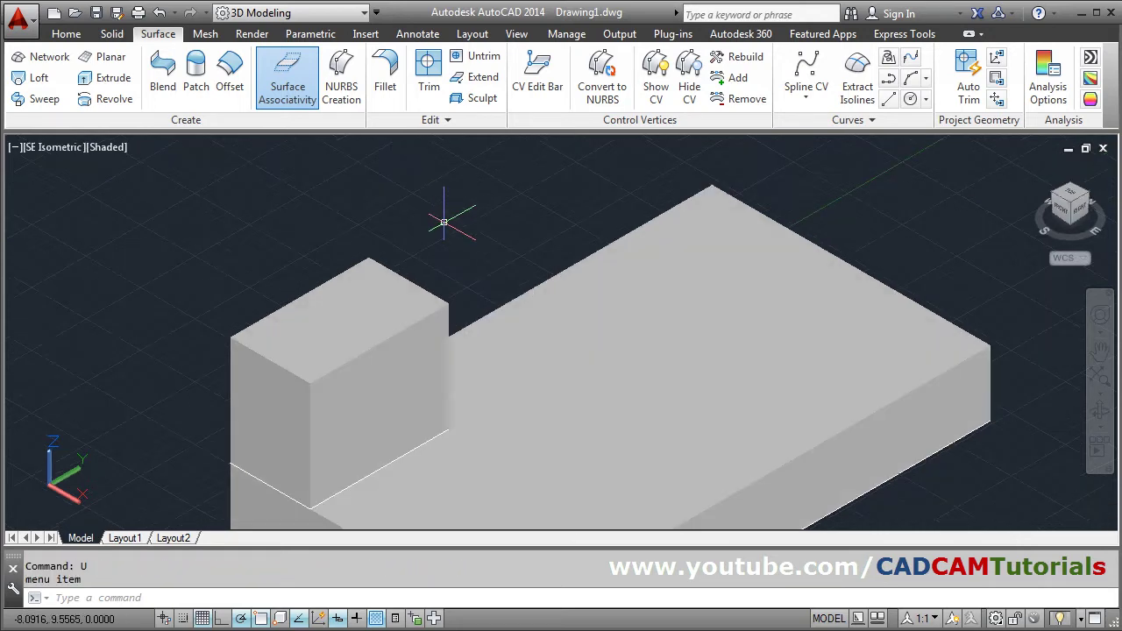
{"action": "key", "text": "Return"}
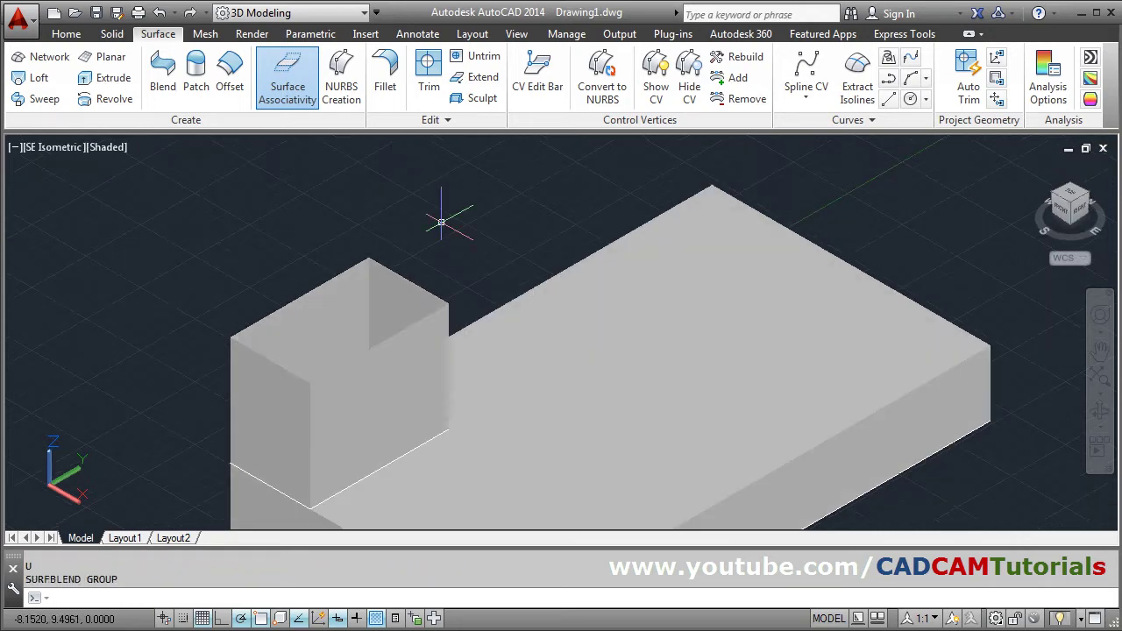
Blend the upright's two opposite top edges with G1 continuity on both edges.
{"action": "left_click", "coordinate": [162, 68]}
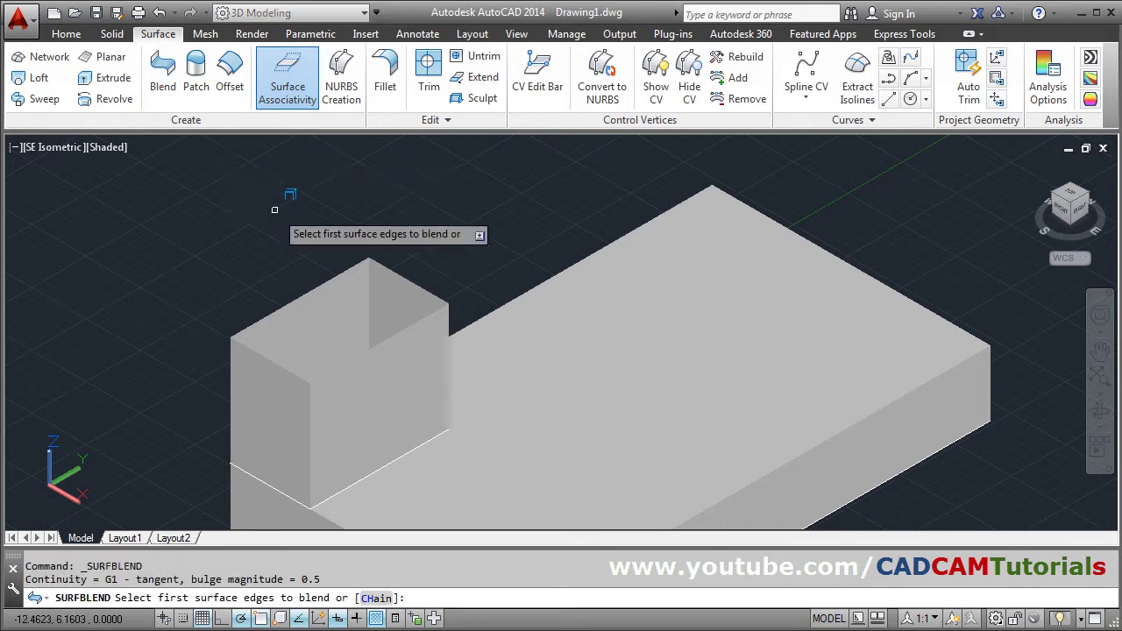
{"action": "left_click", "coordinate": [274, 362]}
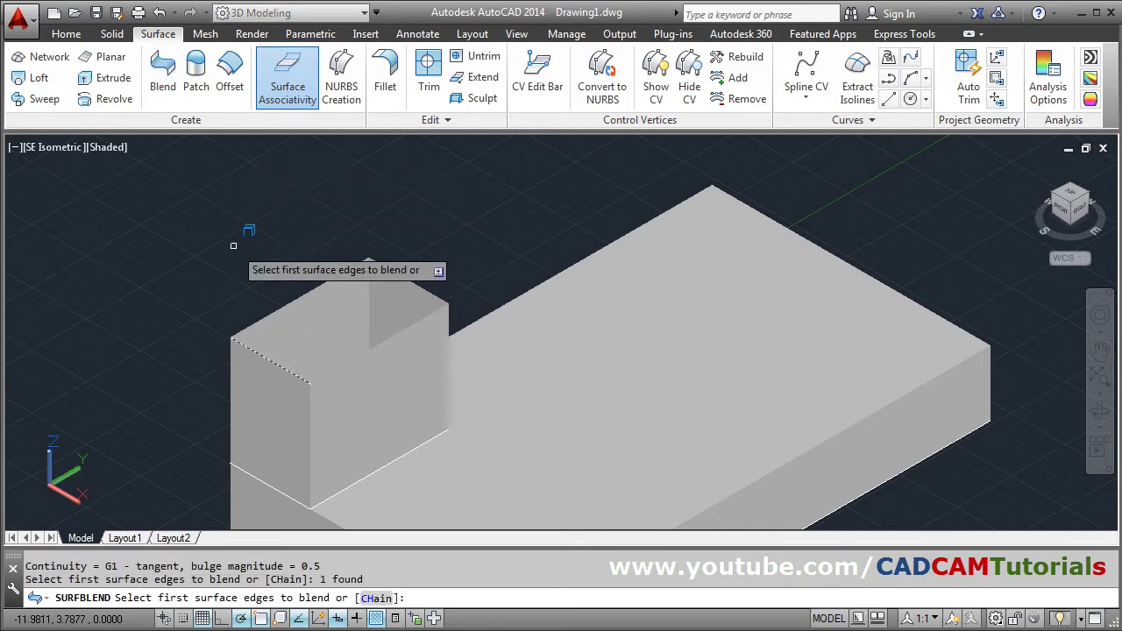
{"action": "key", "text": "Return"}
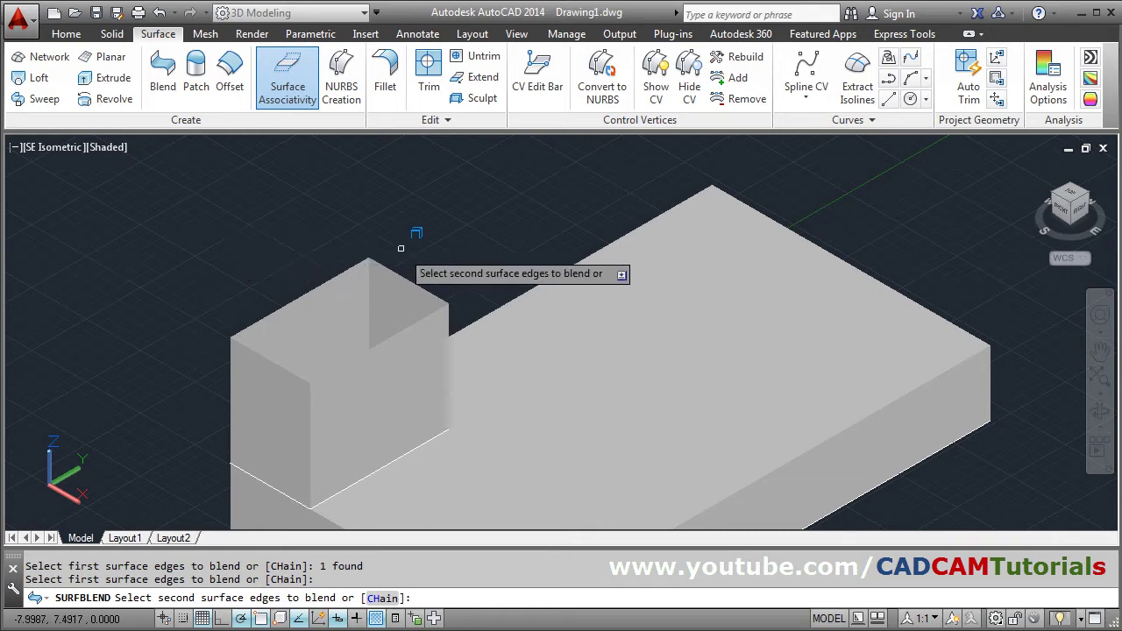
{"action": "left_click", "coordinate": [405, 278]}
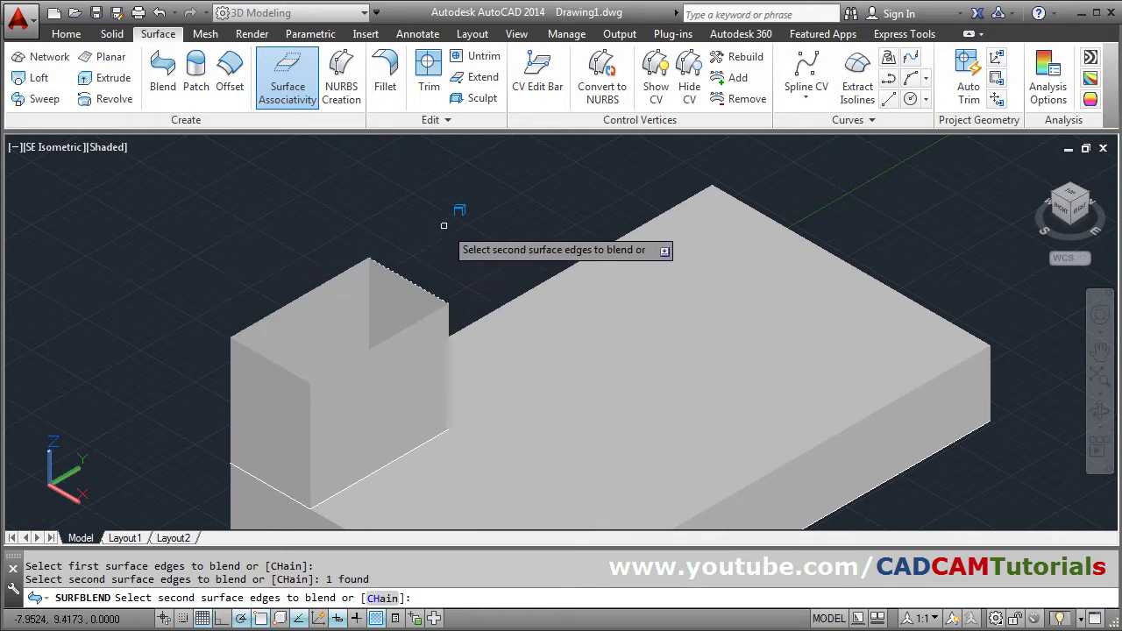
{"action": "key", "text": "Return"}
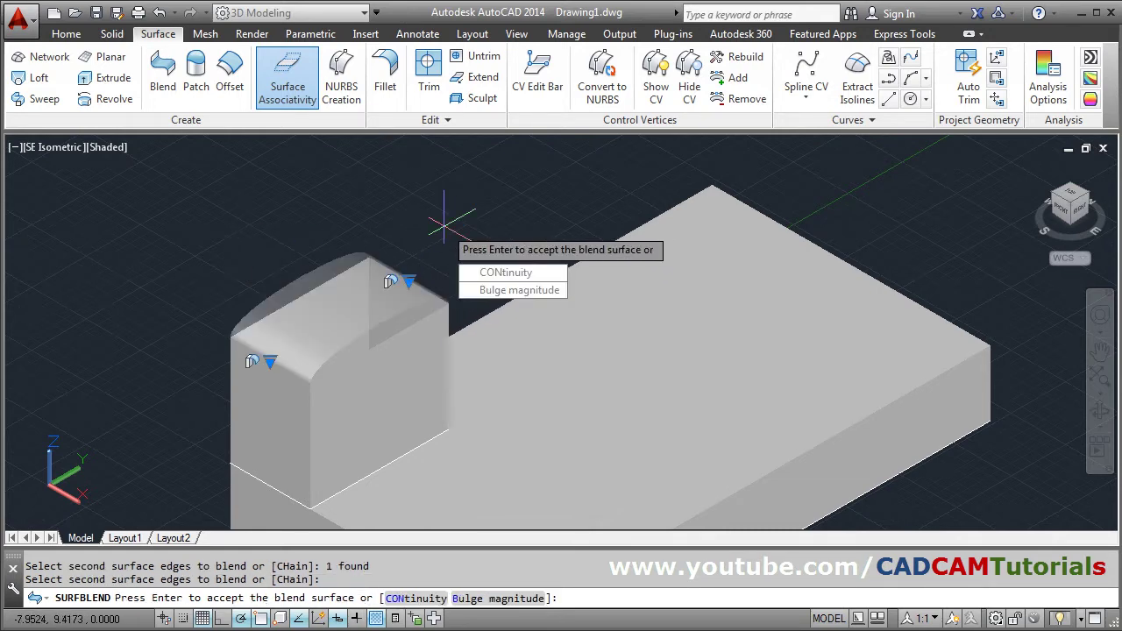
{"action": "left_click", "coordinate": [517, 273]}
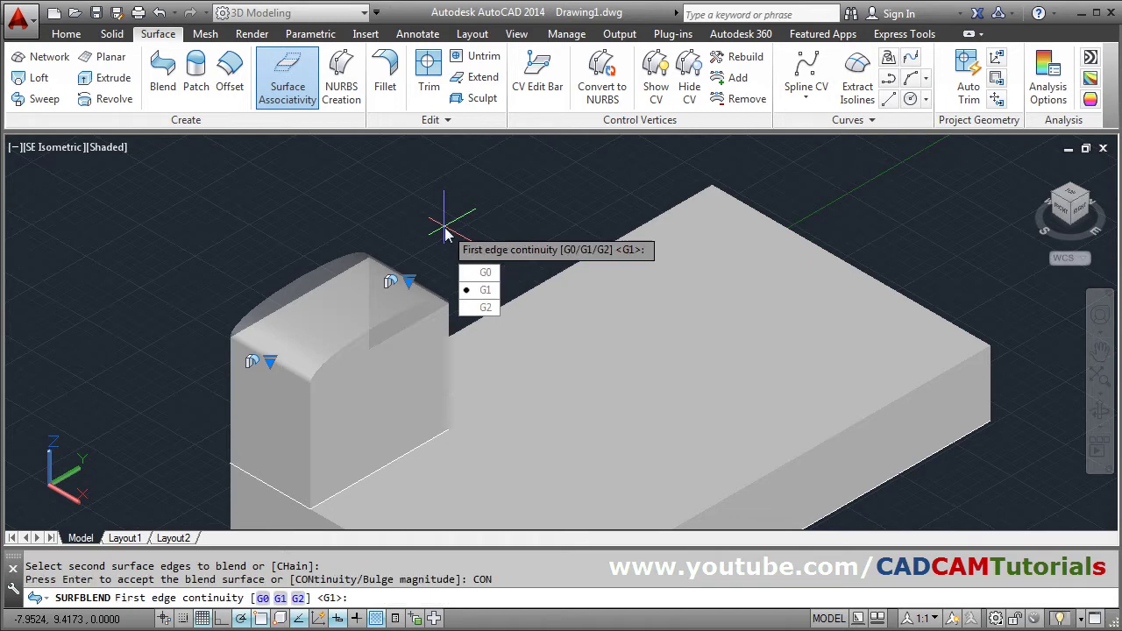
{"action": "left_click", "coordinate": [482, 292]}
{"action": "left_click", "coordinate": [483, 292]}
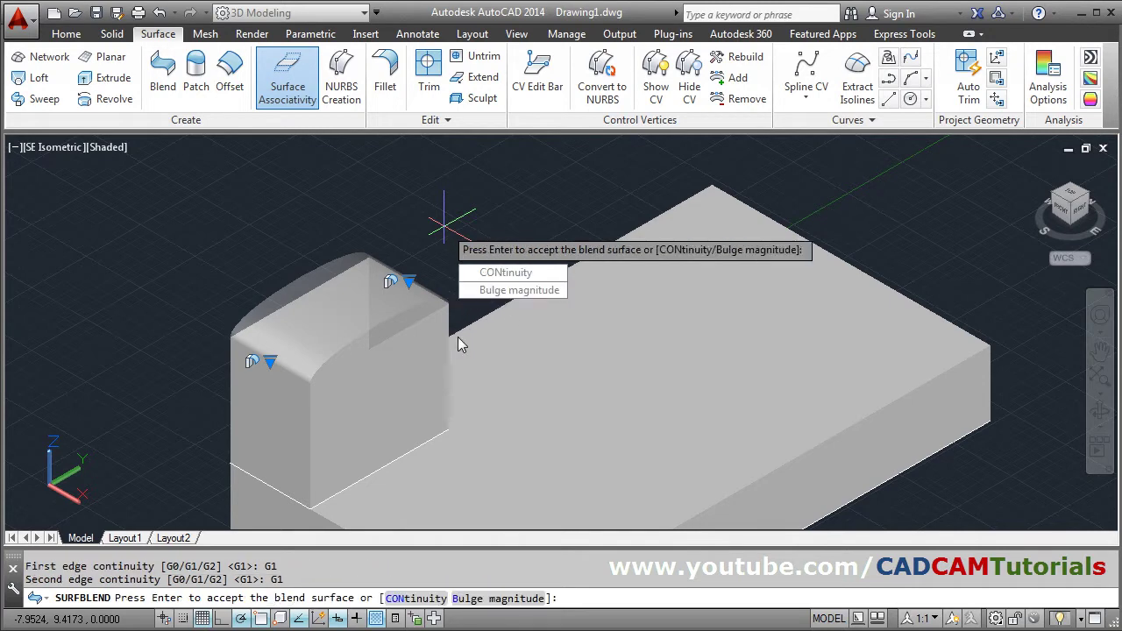
{"action": "middle_click_drag", "start_coordinate": [438, 376], "coordinate": [275, 298], "text": "shift"}
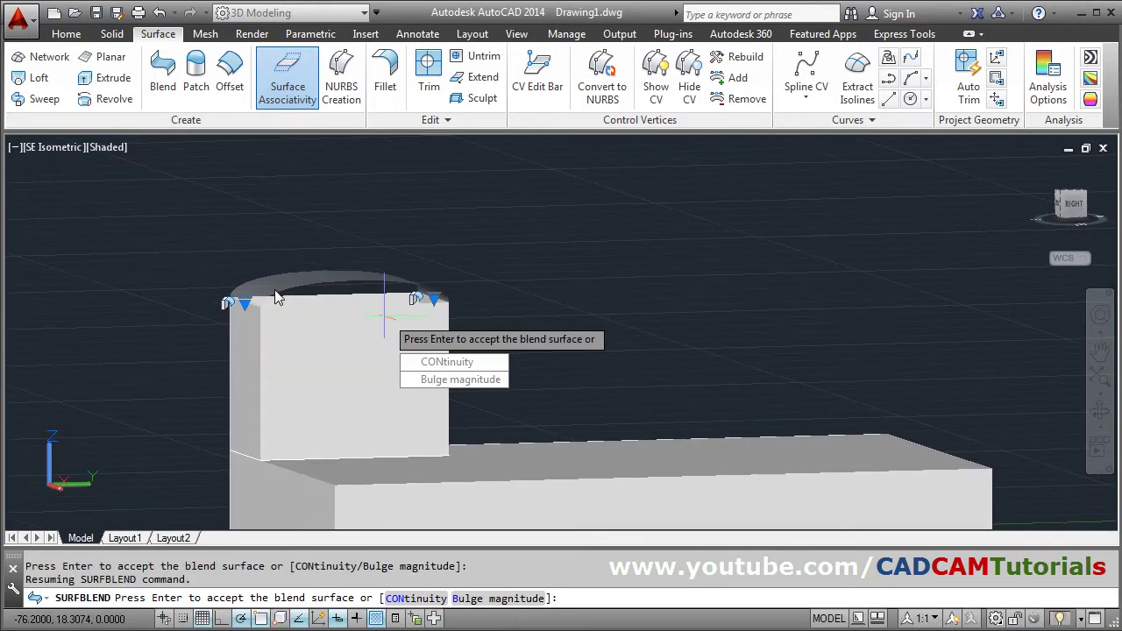
Set the blend's bulge magnitude to 1 on the first edge and 2 on the second.
{"action": "left_click", "coordinate": [467, 379]}
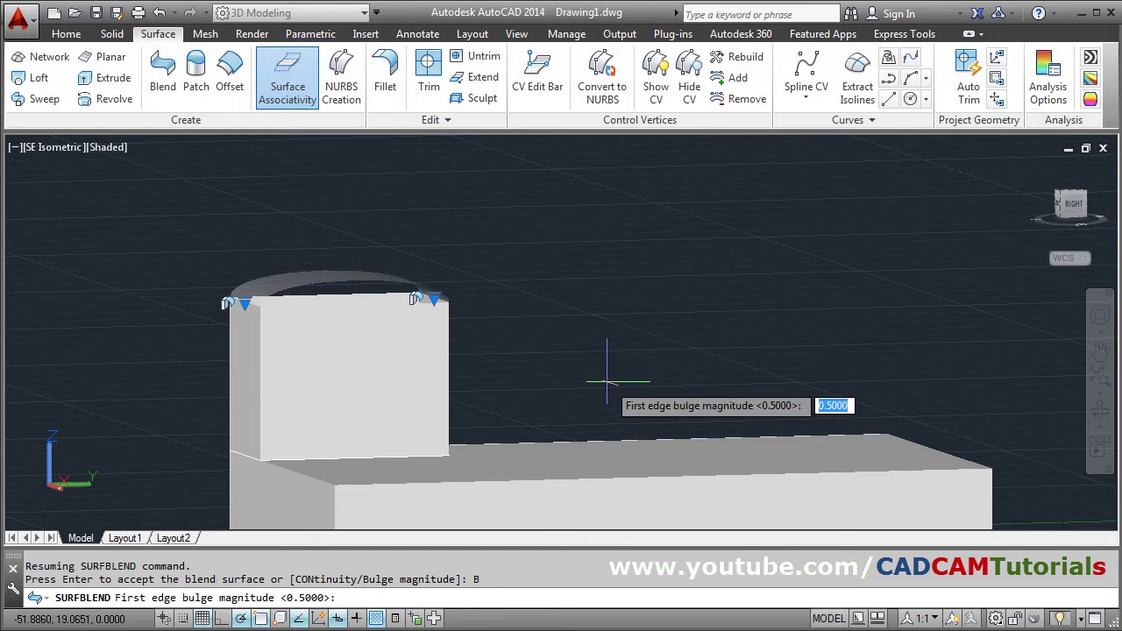
{"action": "key", "text": "BackSpace"}
{"action": "key", "text": "Return"}
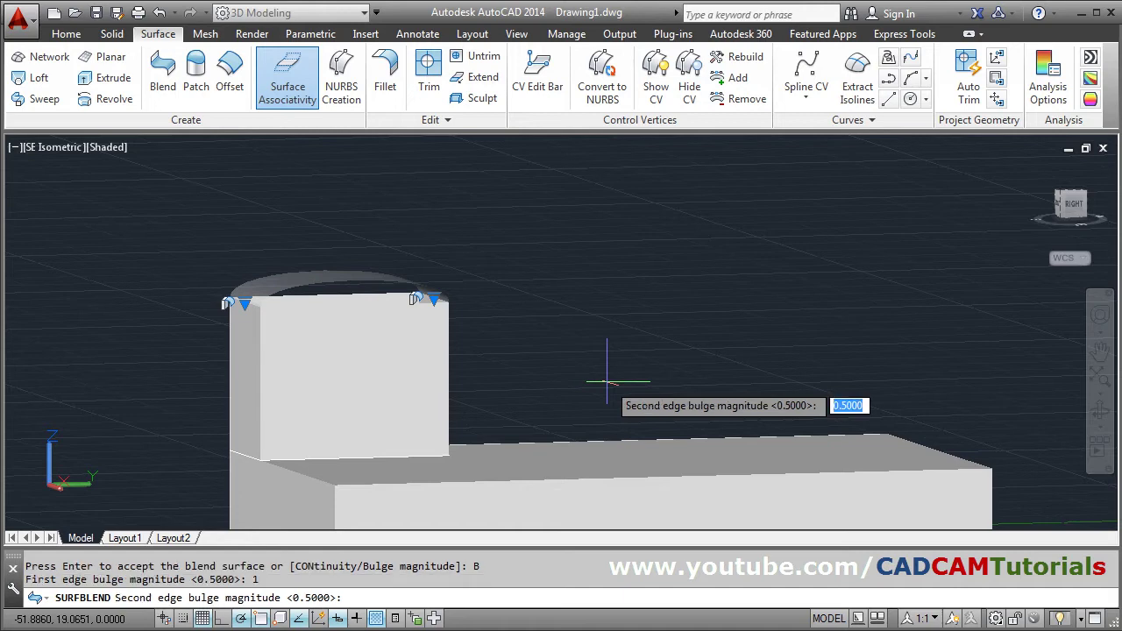
{"action": "type", "text": "1"}
{"action": "key", "text": "Return"}
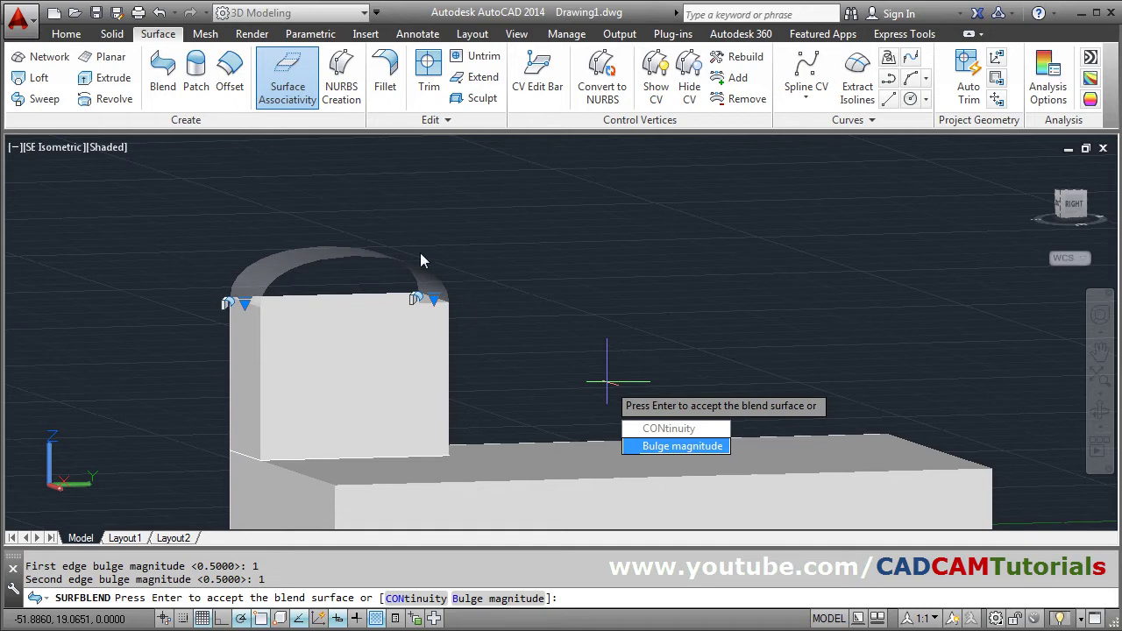
{"action": "left_click", "coordinate": [676, 446]}
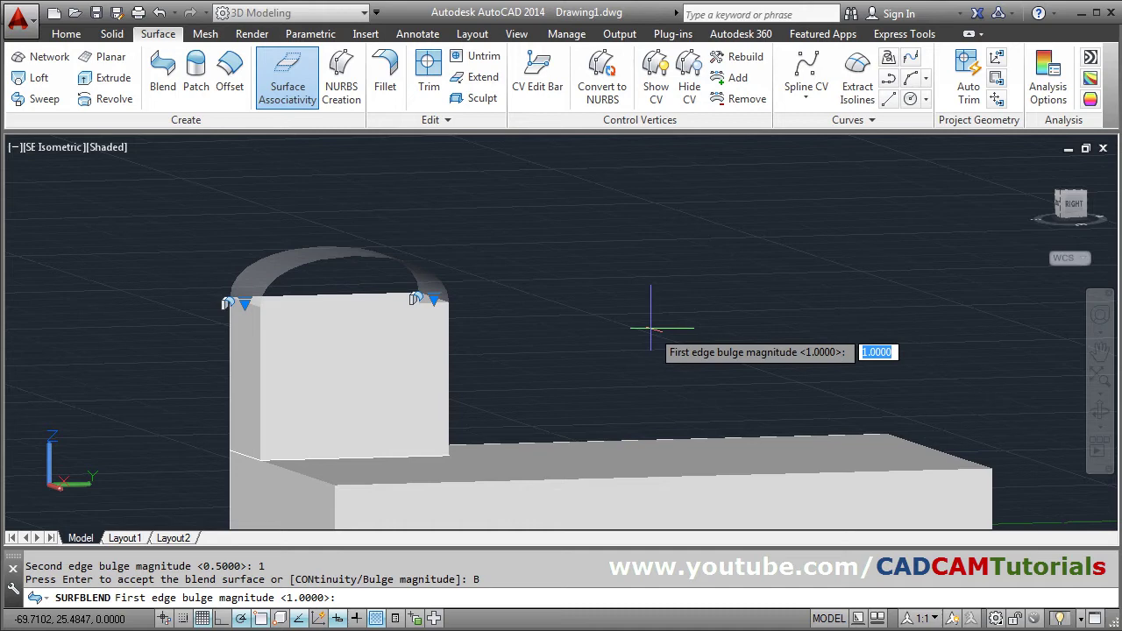
{"action": "key", "text": "Return"}
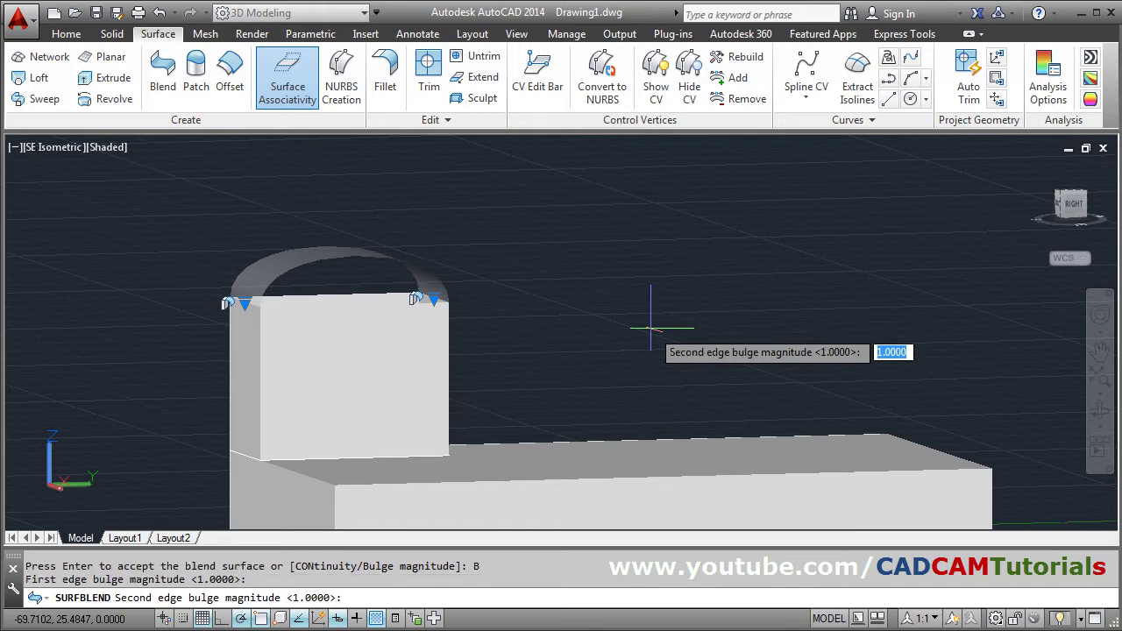
{"action": "type", "text": "2"}
{"action": "key", "text": "Return"}
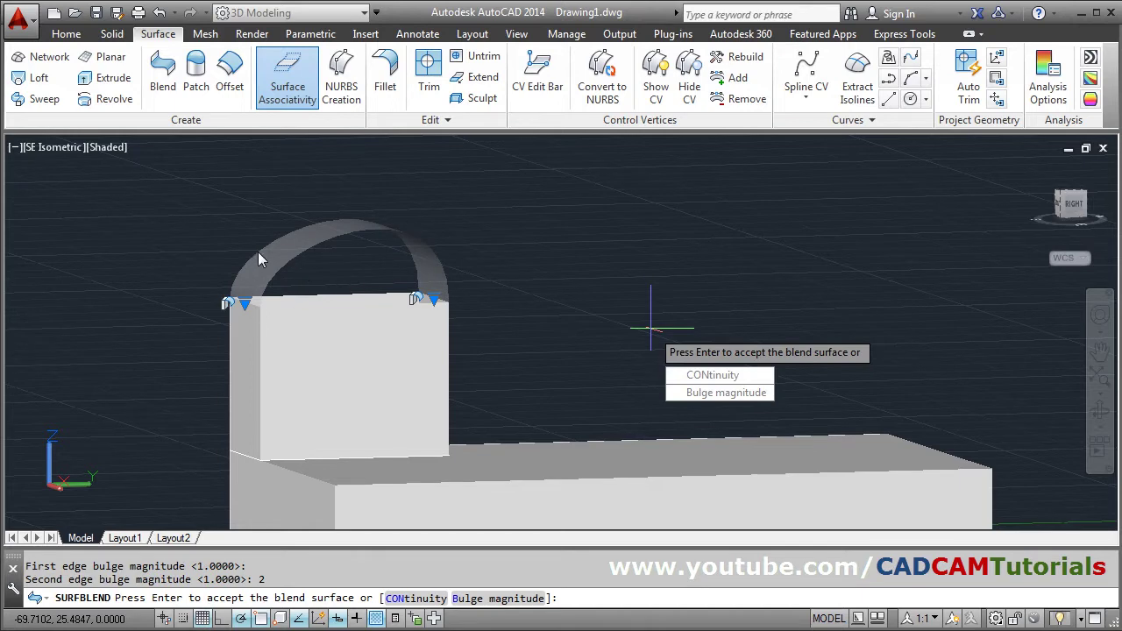
Set G2 continuity at both blend edges, accept the blend, and inspect the rounded top.
{"action": "middle_click_drag", "start_coordinate": [257, 262], "coordinate": [268, 296]}
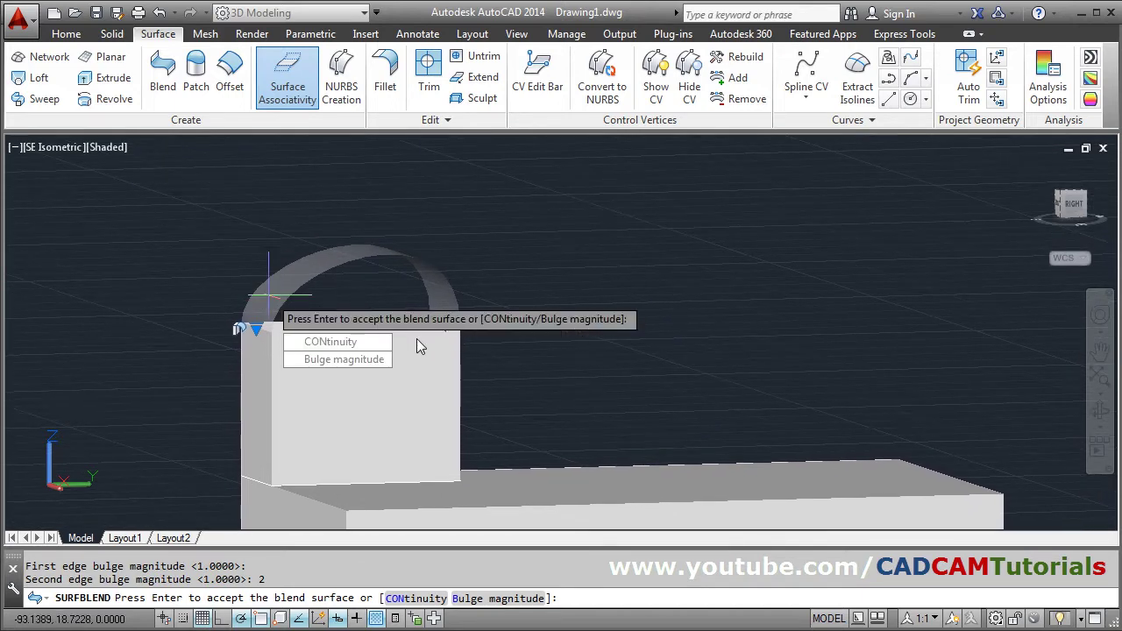
{"action": "left_click", "coordinate": [344, 344]}
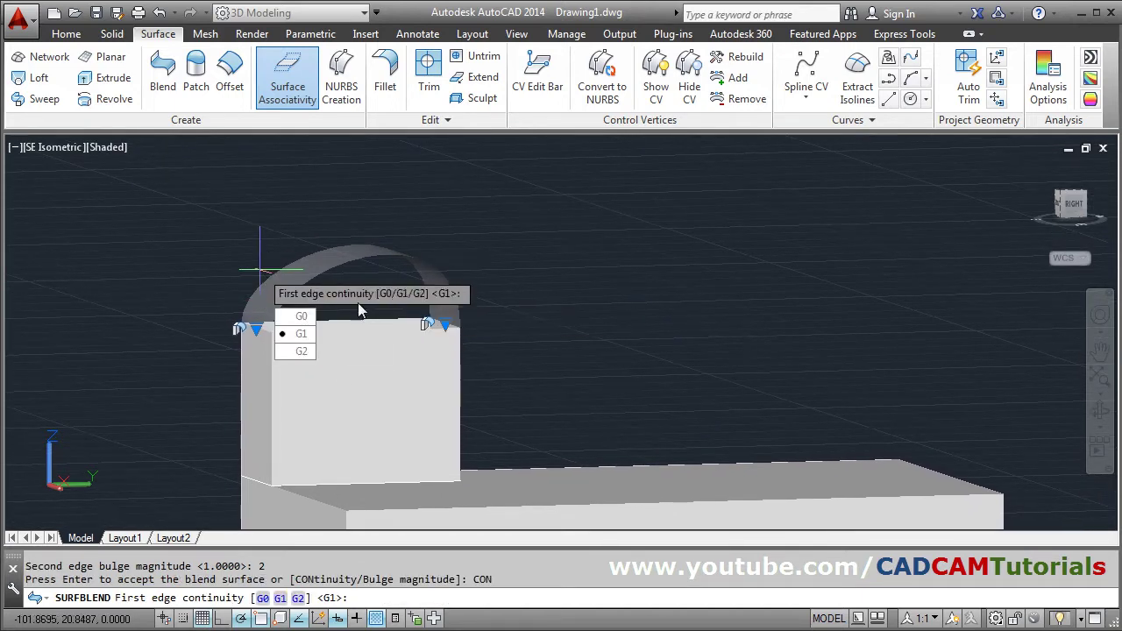
{"action": "left_click", "coordinate": [298, 352]}
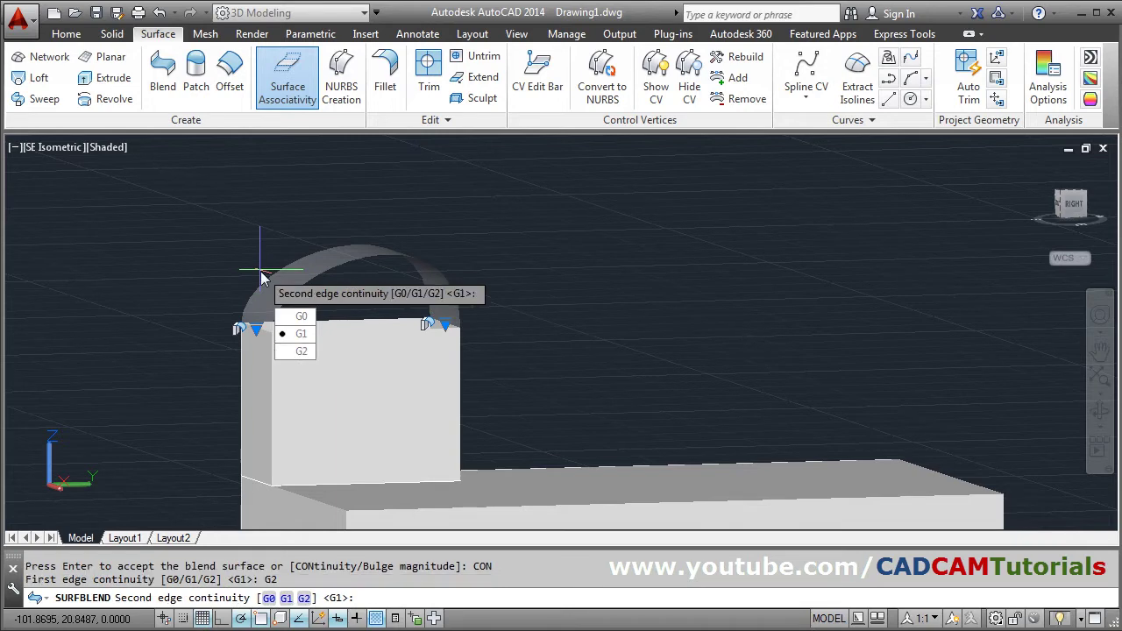
{"action": "left_click", "coordinate": [298, 351]}
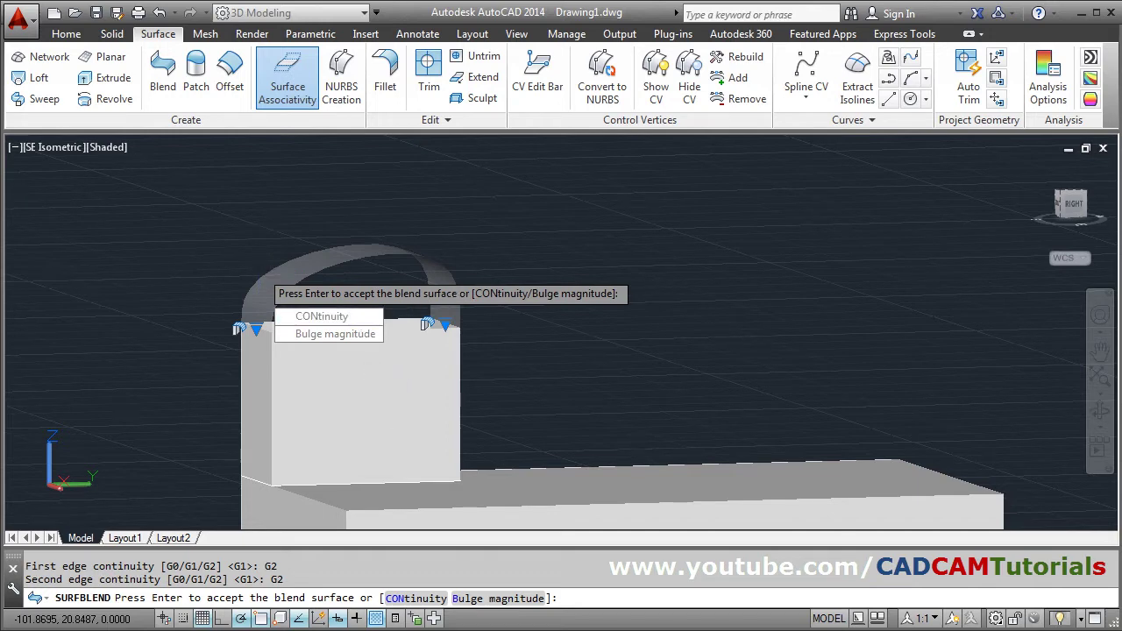
{"action": "key", "text": "Return"}
{"action": "middle_click_drag", "start_coordinate": [218, 260], "coordinate": [253, 263], "text": "shift"}
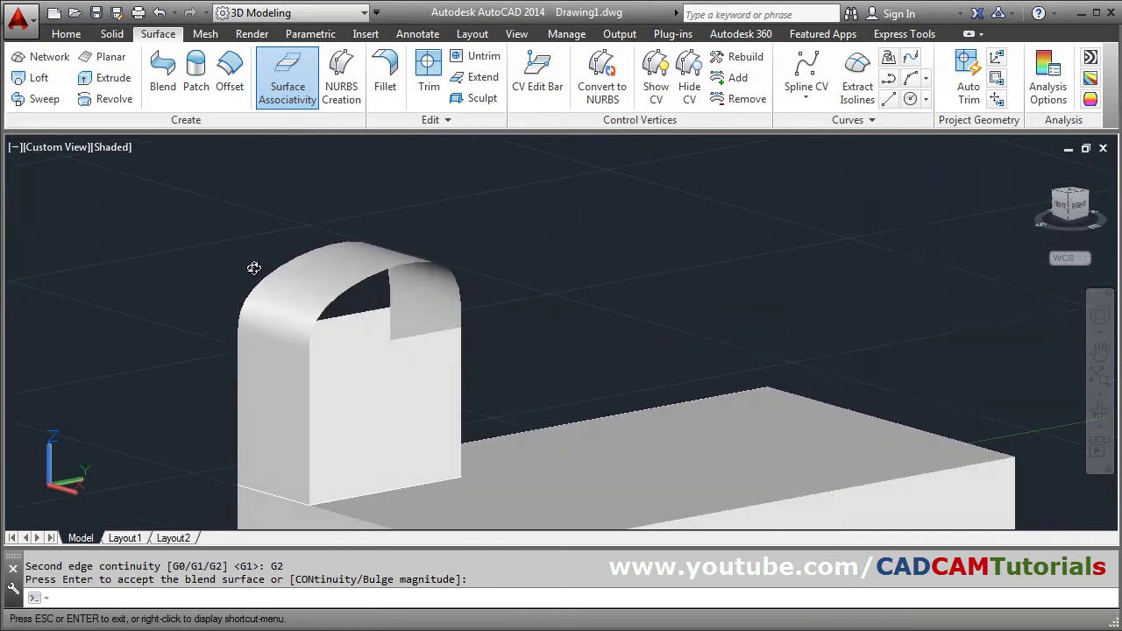
{"action": "scroll", "coordinate": [368, 254], "scroll_direction": "up", "scroll_amount": 2}
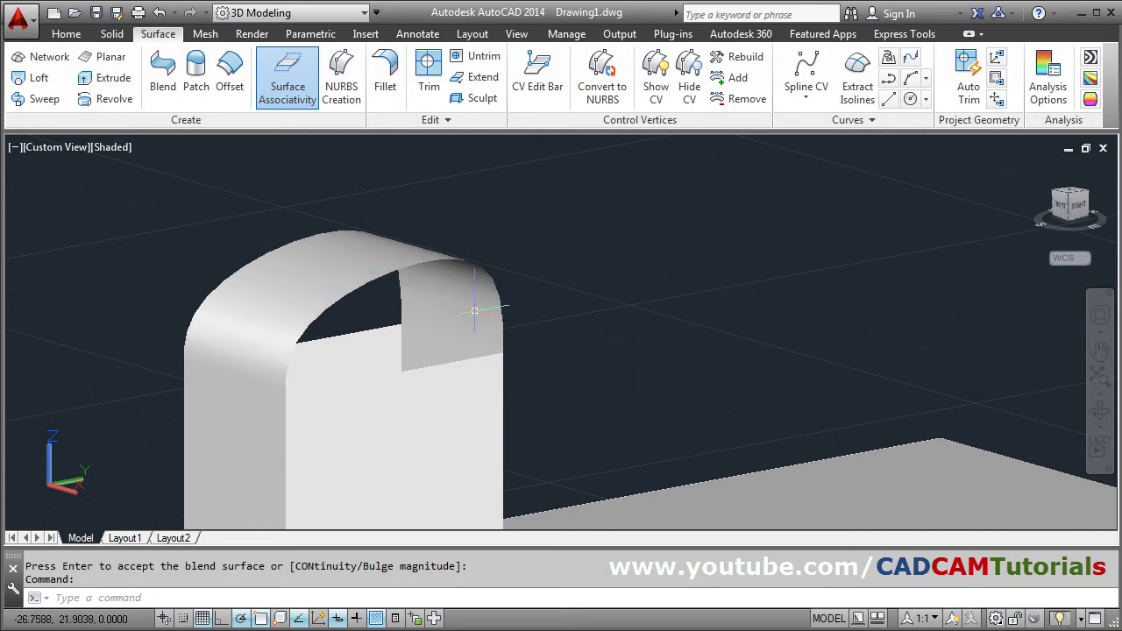
{"action": "scroll", "coordinate": [463, 315], "scroll_direction": "up", "scroll_amount": 1}
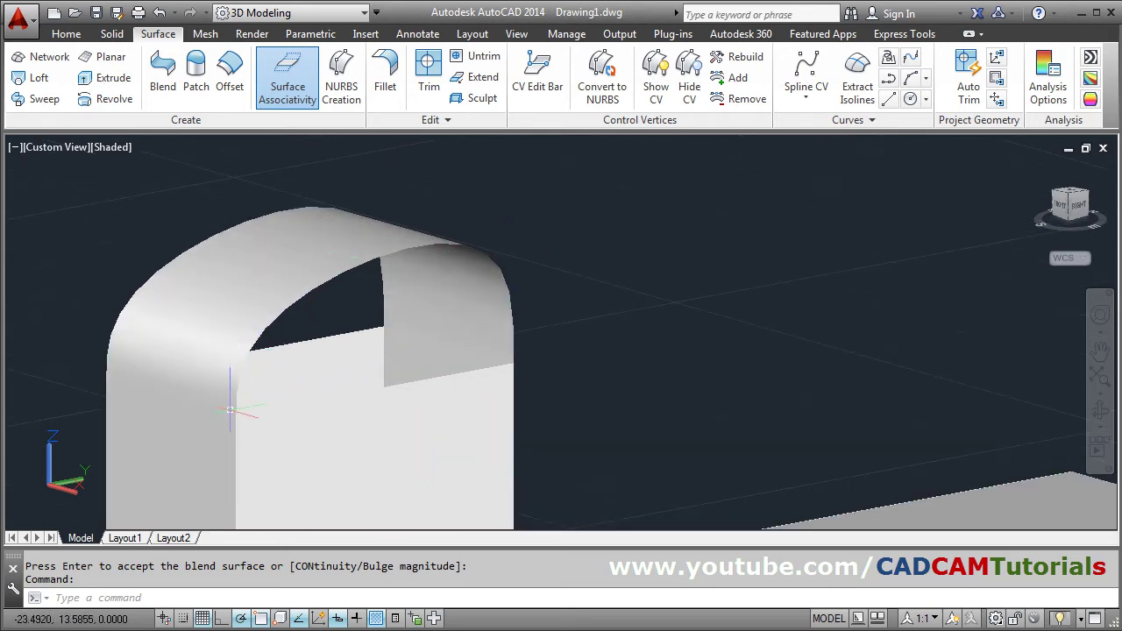
{"action": "scroll", "coordinate": [421, 261], "scroll_direction": "down", "scroll_amount": 3}
{"action": "mouse_move", "coordinate": [317, 298]}
{"action": "middle_mouse_down", "text": "shift"}
{"action": "mouse_move", "coordinate": [450, 325]}
{"action": "mouse_move", "coordinate": [511, 315]}
{"action": "mouse_move", "coordinate": [338, 318]}
{"action": "mouse_move", "coordinate": [451, 329]}
{"action": "mouse_move", "coordinate": [428, 317]}
{"action": "middle_mouse_up", "text": "shift"}
{"action": "key", "text": "Return"}
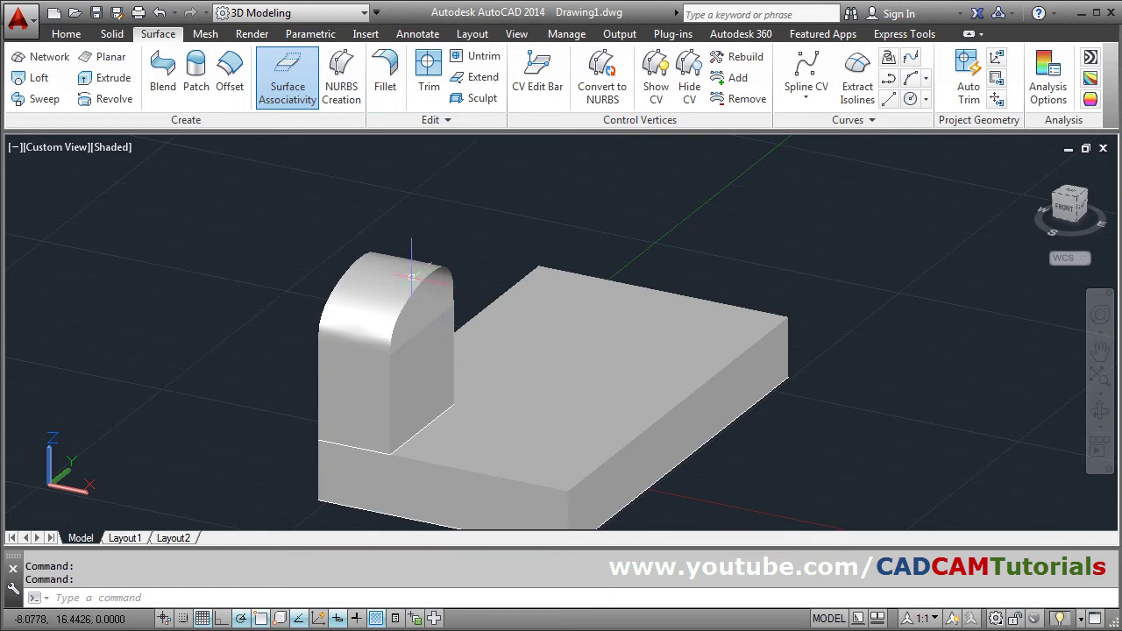
{"action": "scroll", "coordinate": [455, 294], "scroll_direction": "up", "scroll_amount": 3}
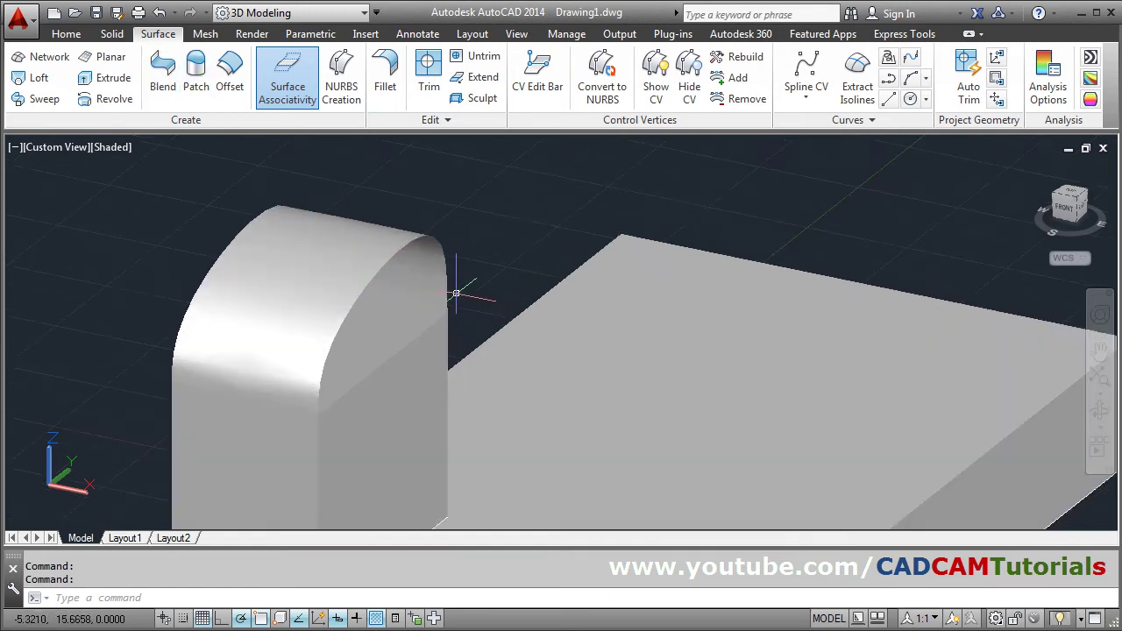
Extend the upright's flat side surface edge by a distance of 5 units.
{"action": "left_click", "coordinate": [482, 78]}
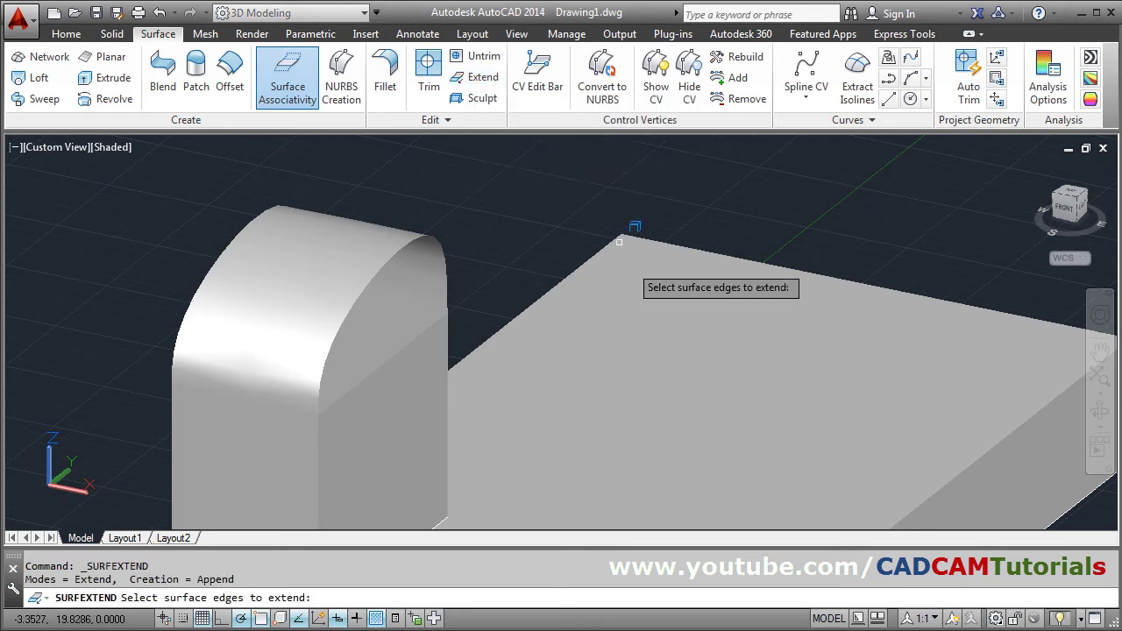
{"action": "left_click", "coordinate": [396, 352]}
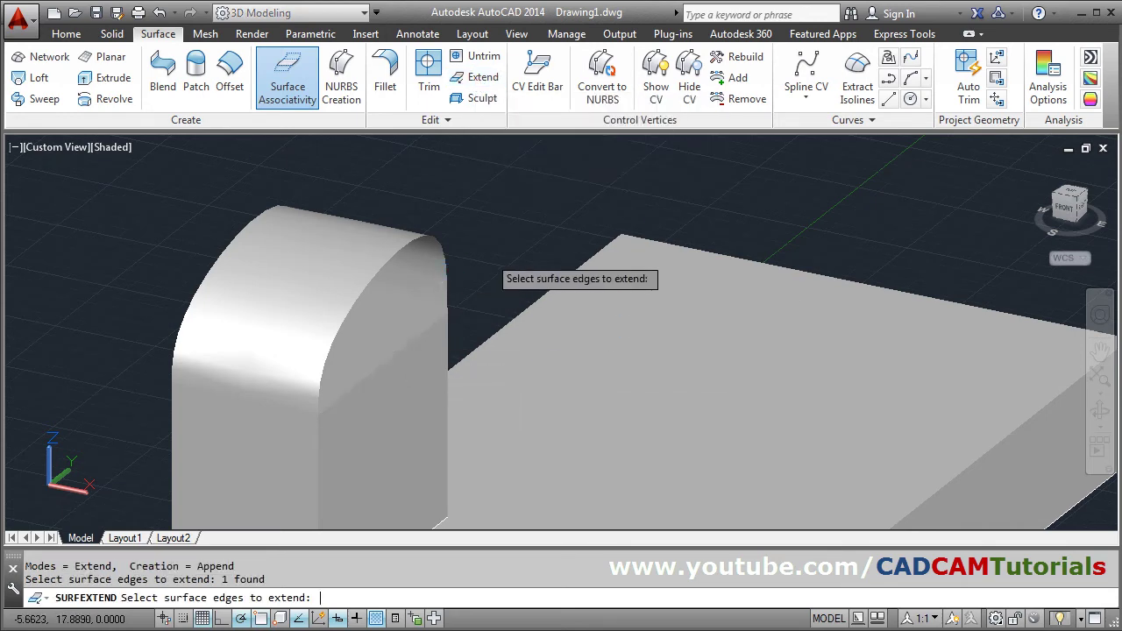
{"action": "key", "text": "Return"}
{"action": "scroll", "coordinate": [476, 251], "scroll_direction": "down", "scroll_amount": 5}
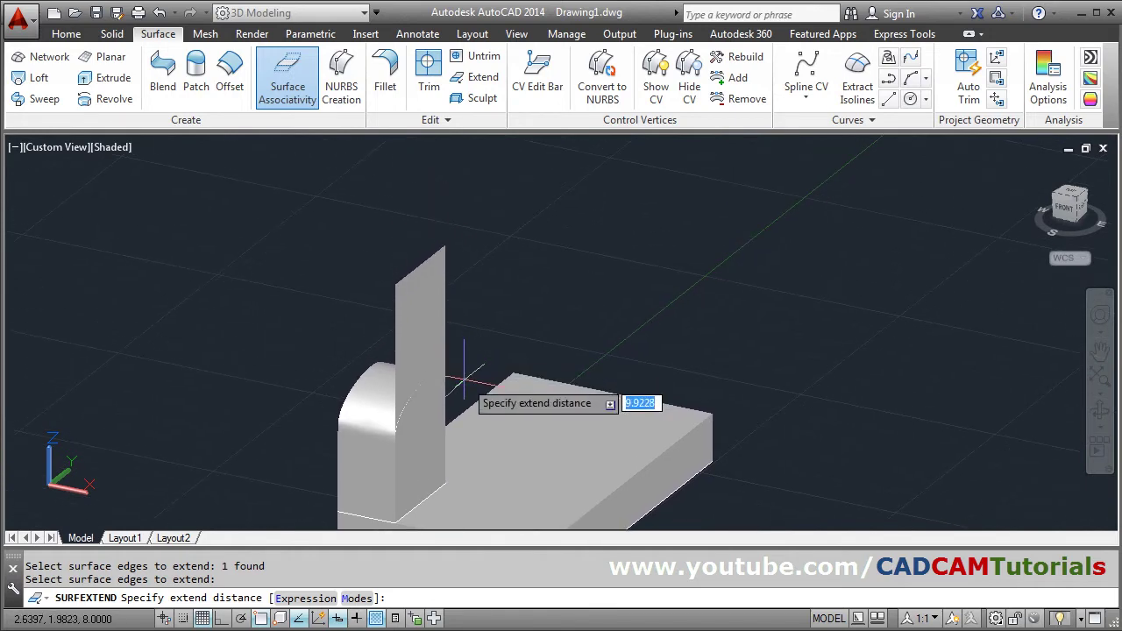
{"action": "type", "text": "5"}
{"action": "key", "text": "Return"}
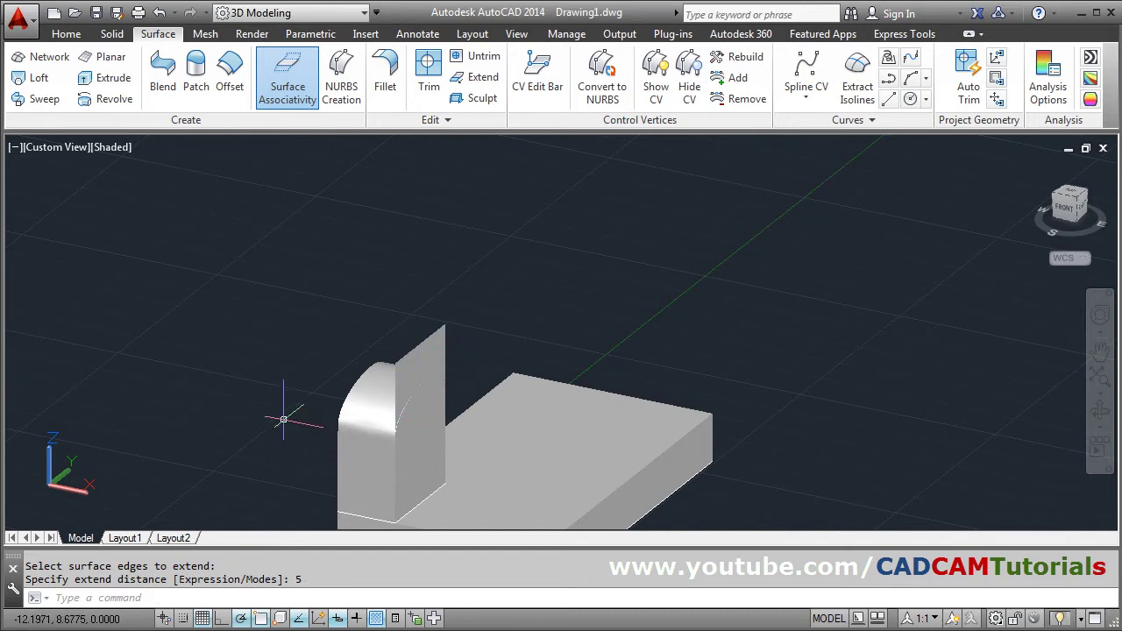
{"action": "middle_click_drag", "start_coordinate": [283, 420], "coordinate": [411, 379], "text": "shift"}
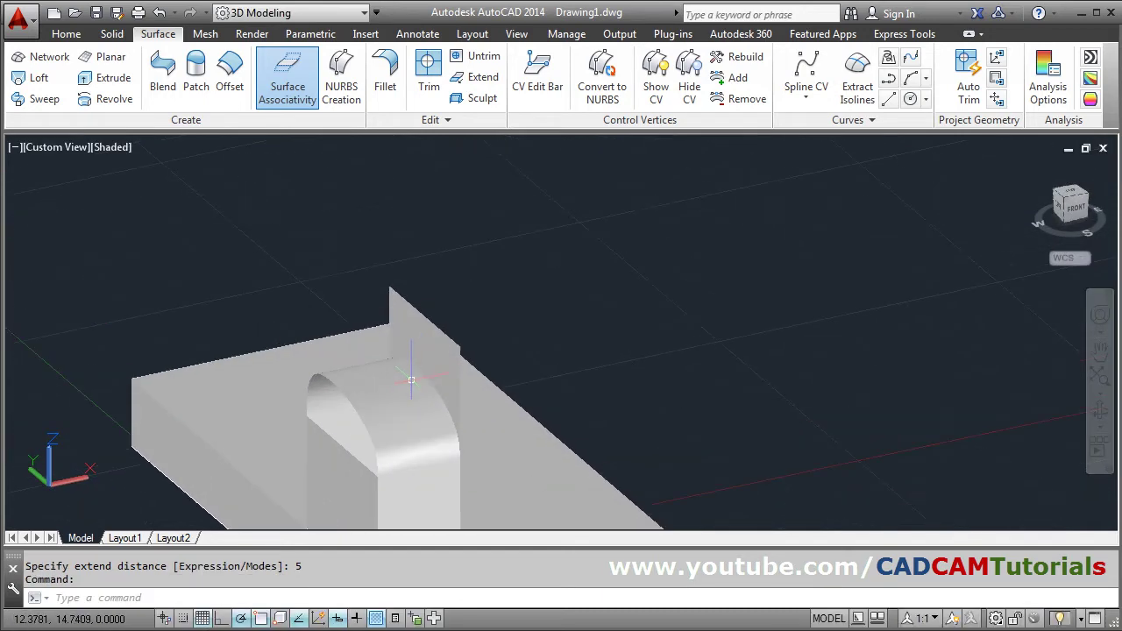
{"action": "scroll", "coordinate": [423, 340], "scroll_direction": "up", "scroll_amount": 2}
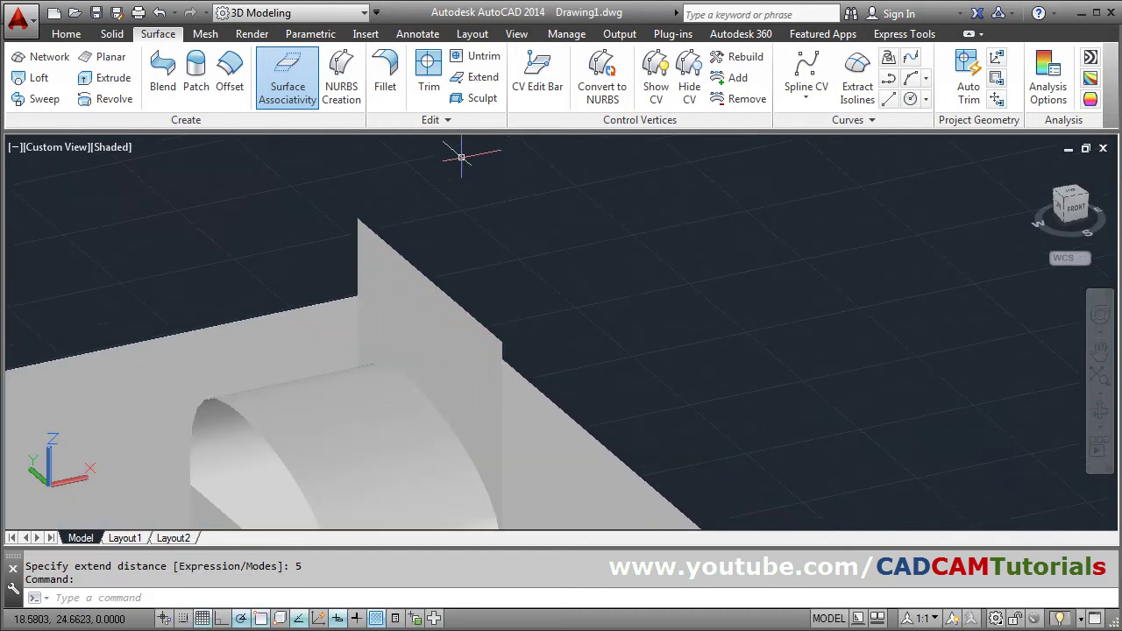
{"action": "left_click", "coordinate": [426, 71]}
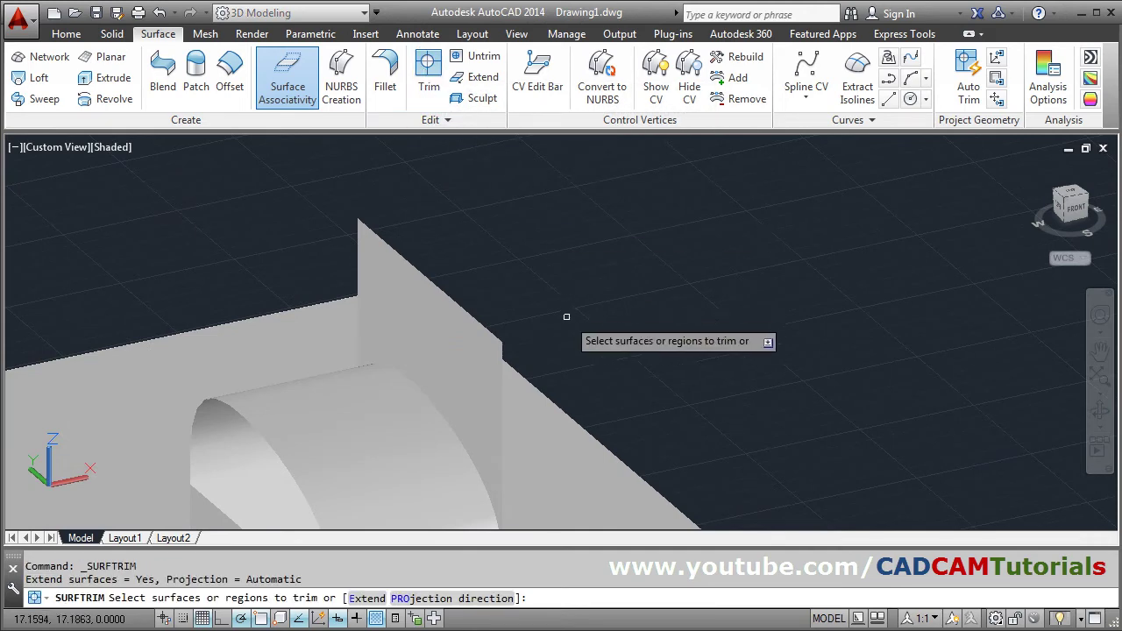
Trim the extended wall with the curved top as cutter, removing the part beyond the arch.
{"action": "left_click", "coordinate": [432, 300]}
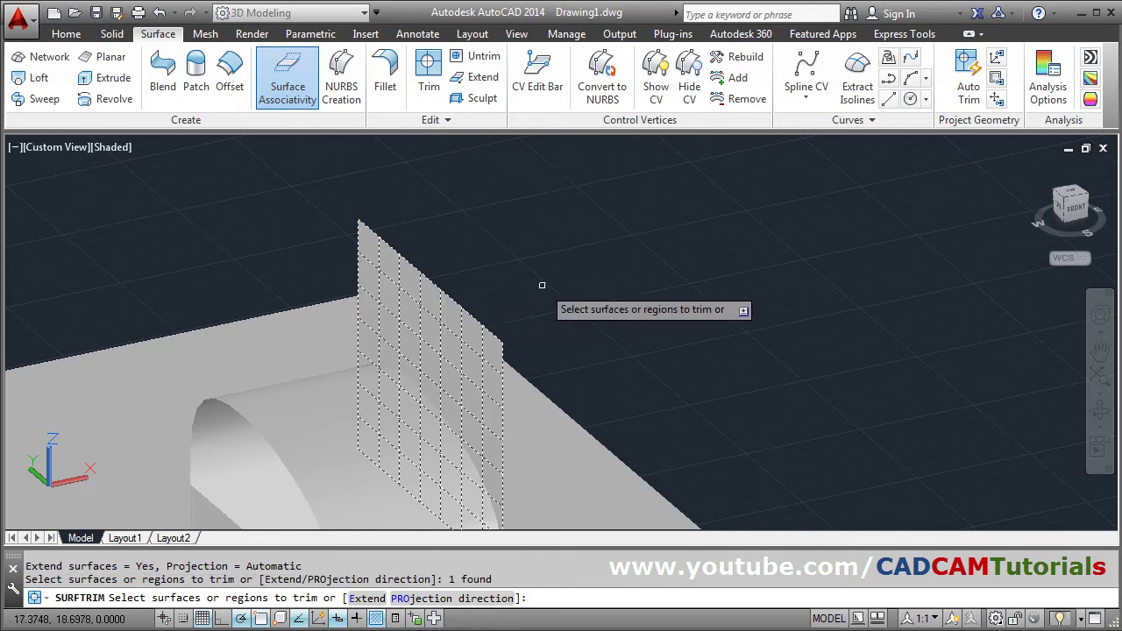
{"action": "key", "text": "Return"}
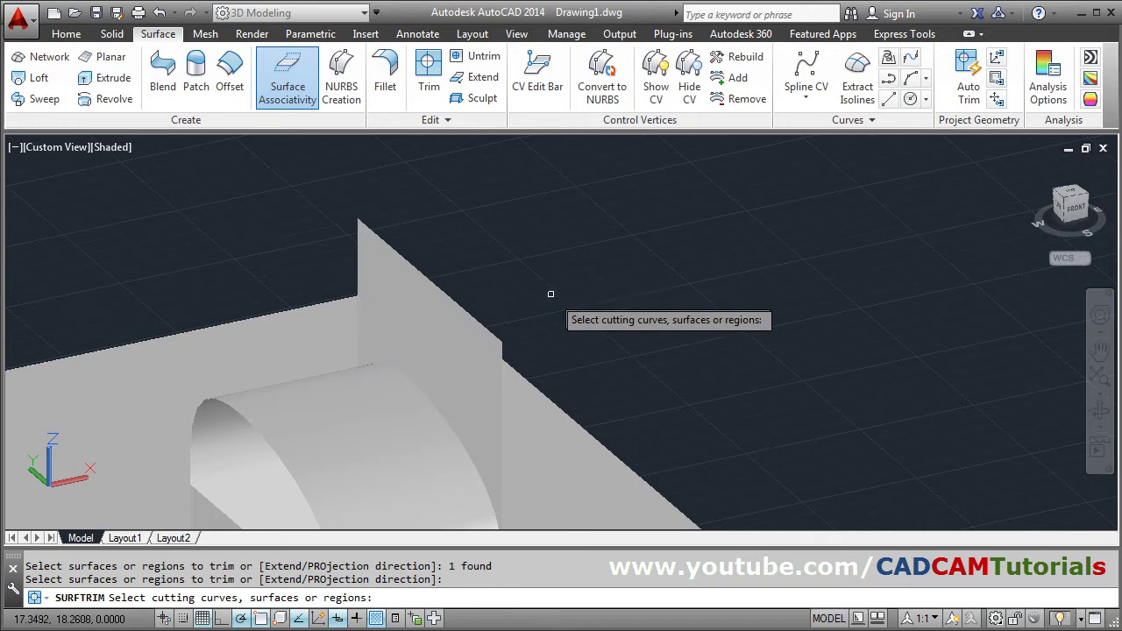
{"action": "middle_click_drag", "start_coordinate": [589, 303], "coordinate": [628, 252]}
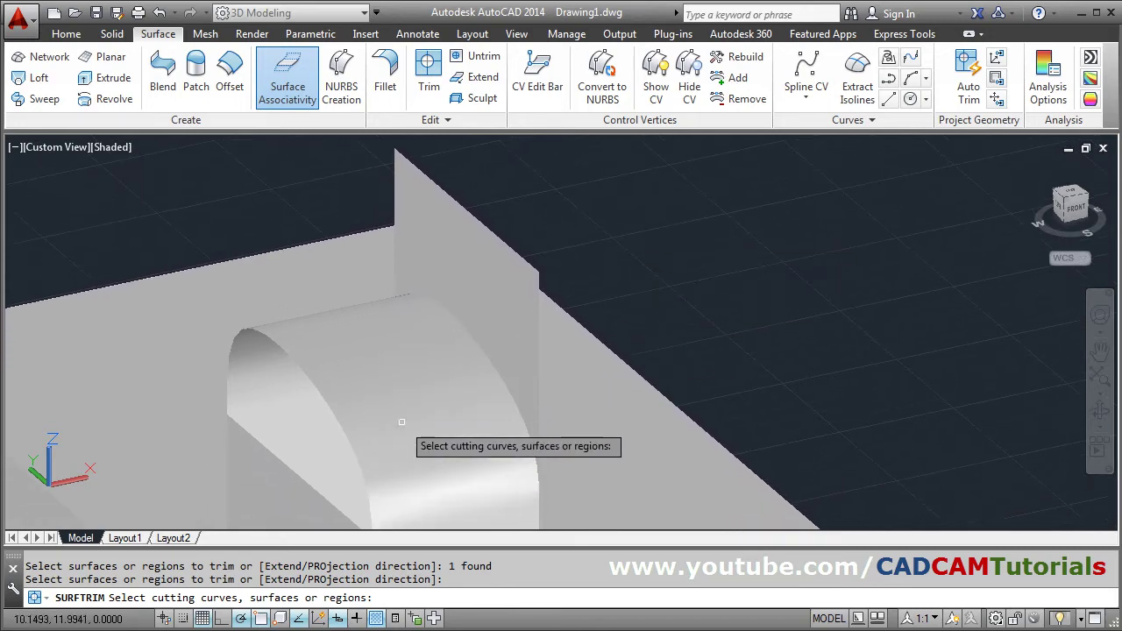
{"action": "left_click", "coordinate": [374, 415]}
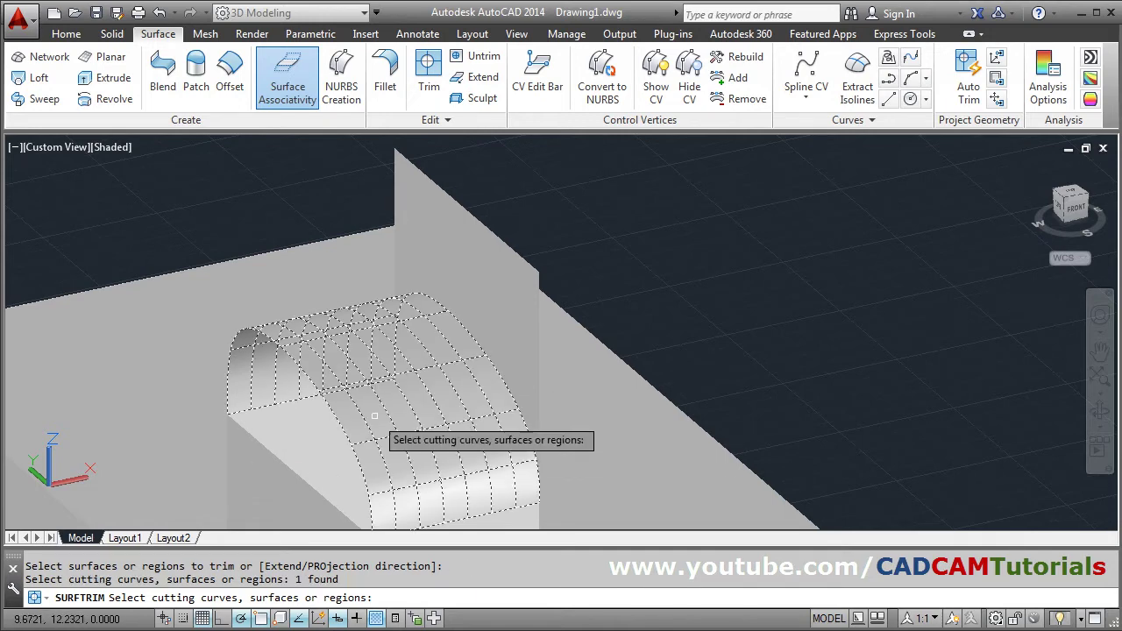
{"action": "key", "text": "Return"}
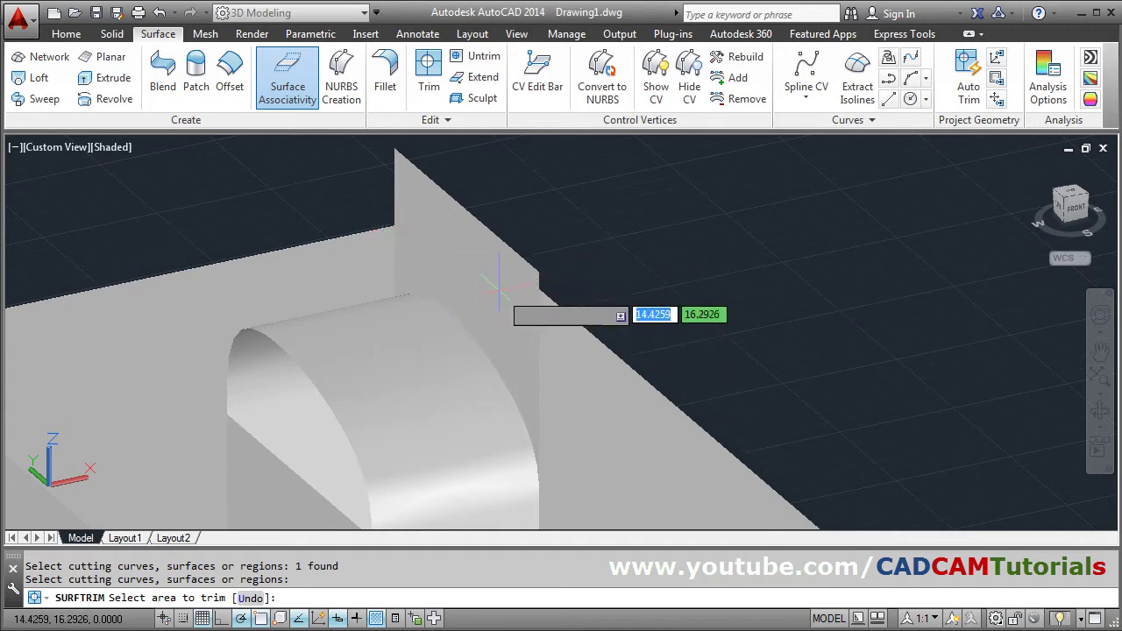
{"action": "left_click", "coordinate": [547, 263]}
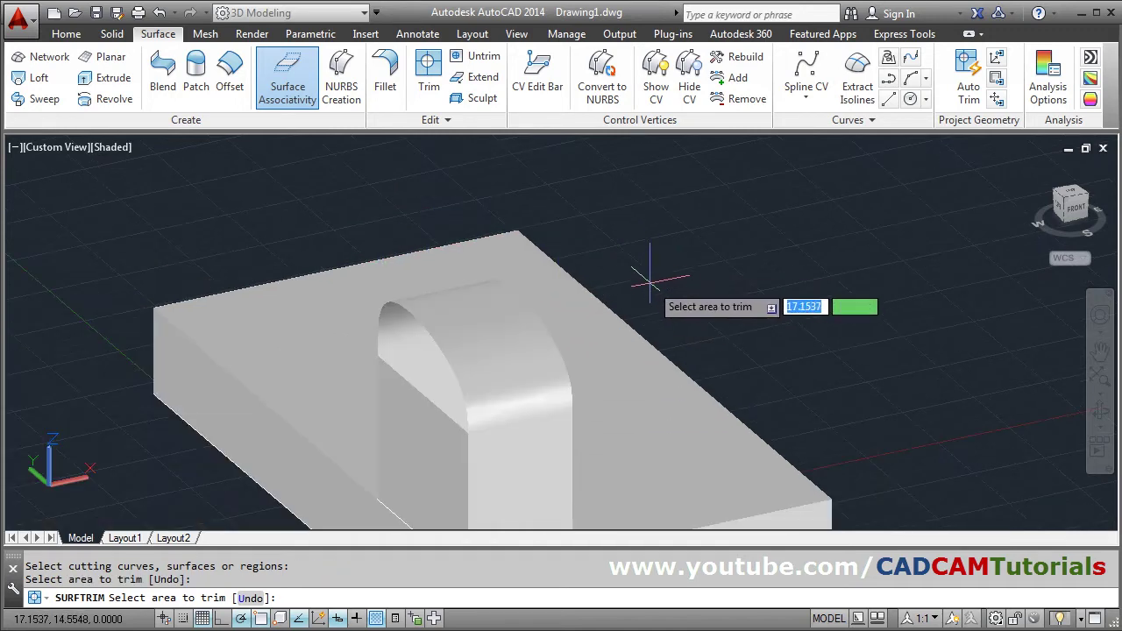
{"action": "middle_click_drag", "start_coordinate": [653, 253], "coordinate": [482, 338], "text": "shift"}
{"action": "key", "text": "Return"}
Inspect the upright's front and rounded top surfaces from several orbit angles.
{"action": "mouse_move", "coordinate": [614, 298]}
{"action": "middle_mouse_down", "text": "shift"}
{"action": "mouse_move", "coordinate": [631, 271]}
{"action": "mouse_move", "coordinate": [618, 295]}
{"action": "middle_mouse_up", "text": "shift"}
{"action": "left_click", "coordinate": [558, 381]}
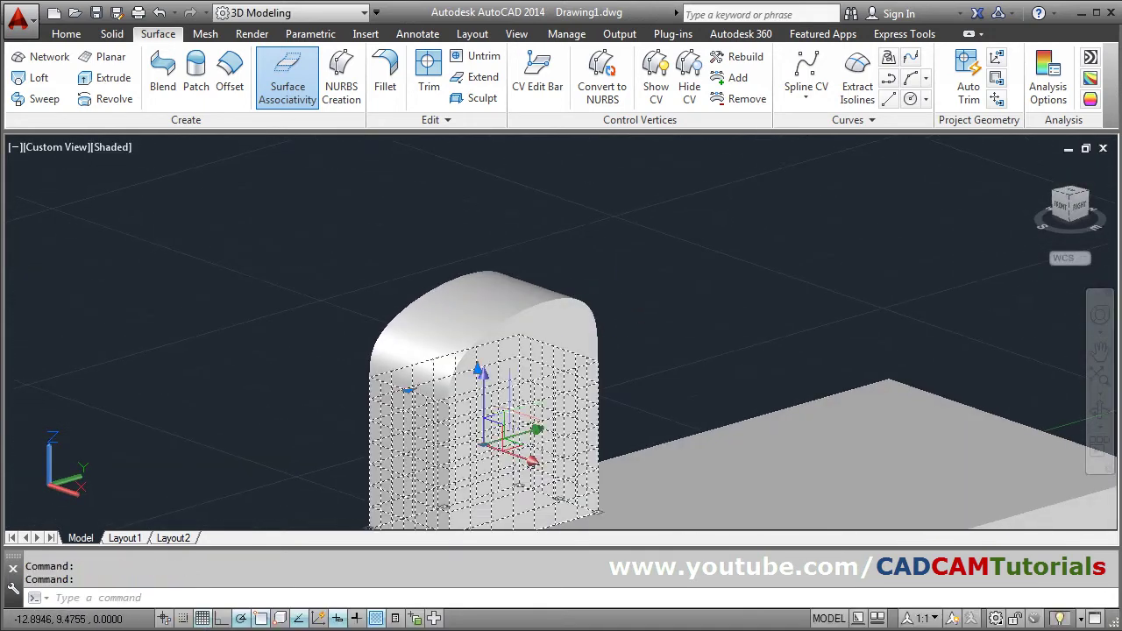
{"action": "key", "text": "Escape"}
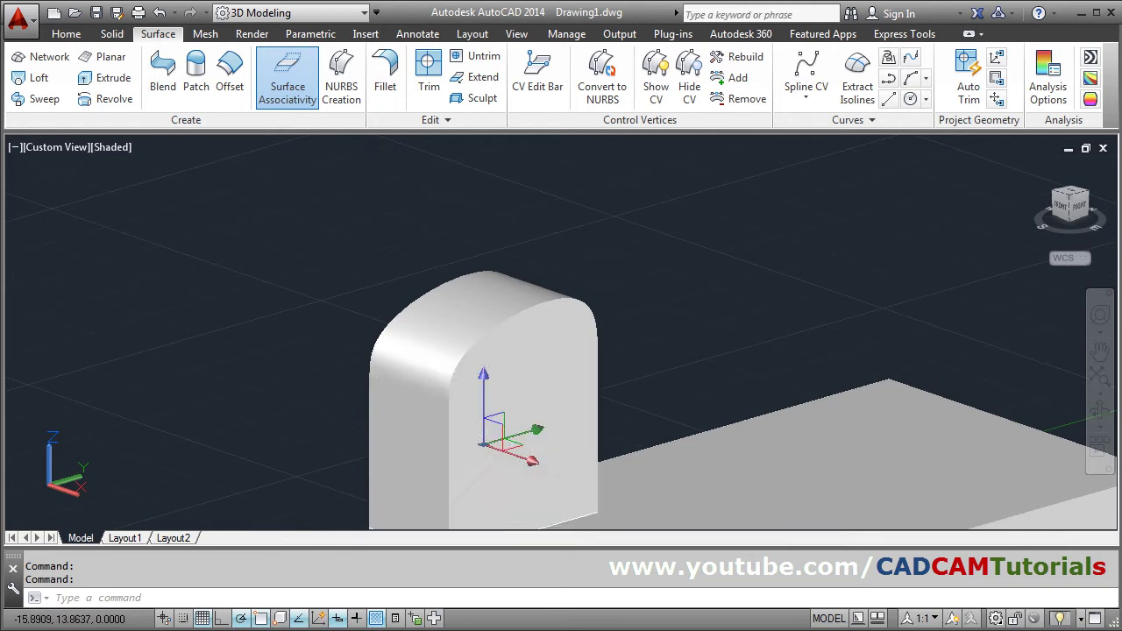
{"action": "left_click", "coordinate": [561, 346]}
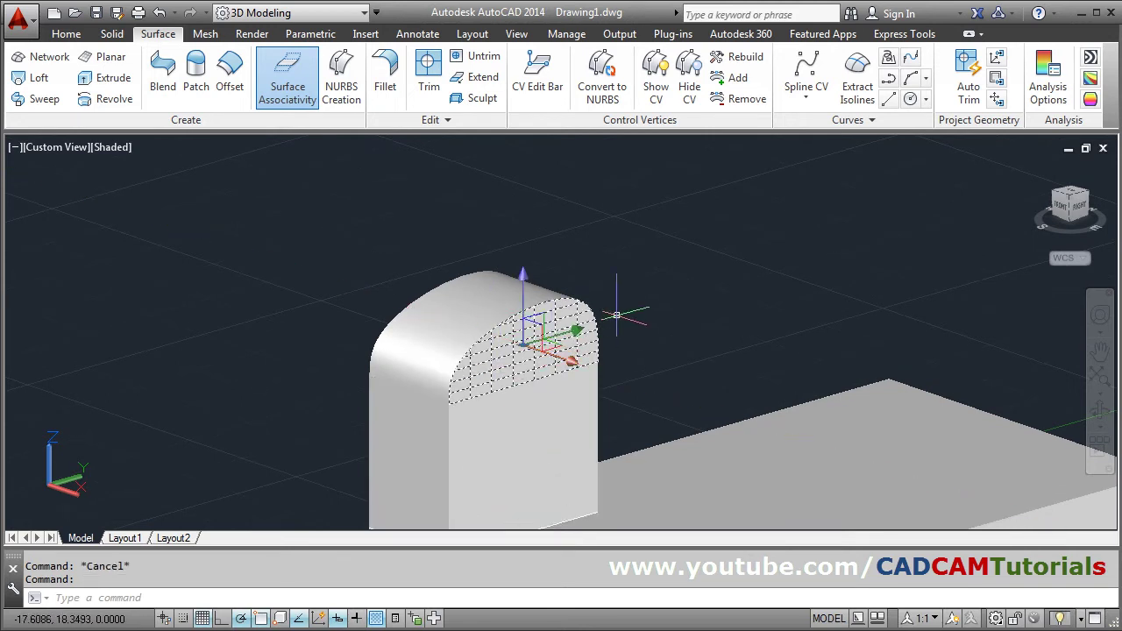
{"action": "key", "text": "Escape"}
{"action": "scroll", "coordinate": [561, 368], "scroll_direction": "down", "scroll_amount": 5}
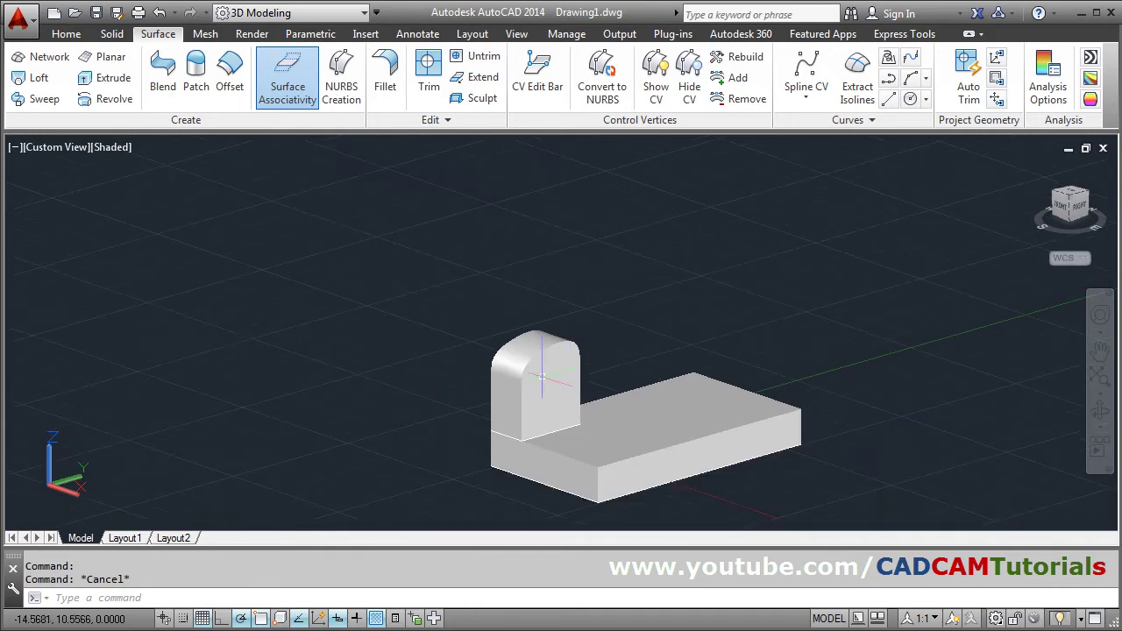
{"action": "middle_click_drag", "start_coordinate": [475, 350], "coordinate": [627, 365], "text": "shift"}
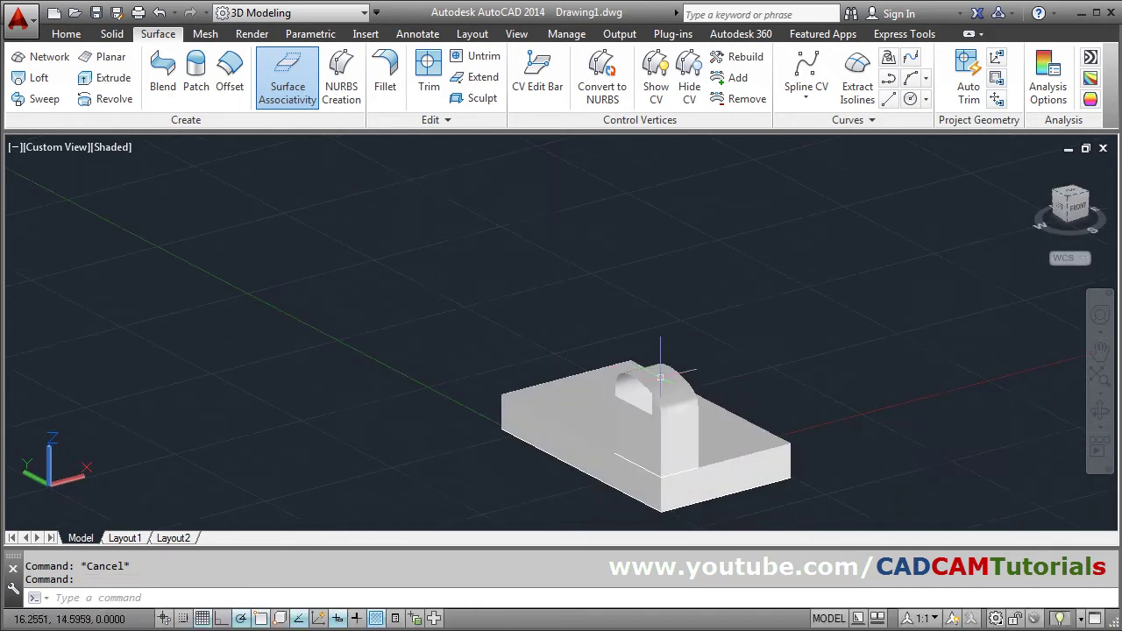
{"action": "scroll", "coordinate": [662, 404], "scroll_direction": "up", "scroll_amount": 5}
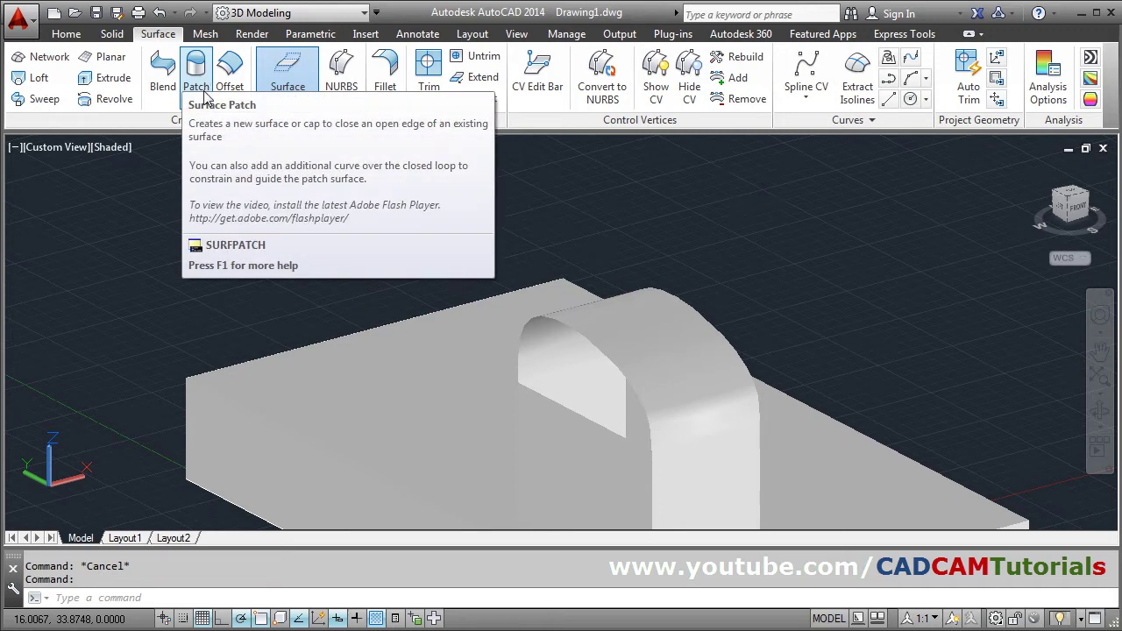
Patch the upright's open end using the arched edge and bottom edge as the boundary.
{"action": "left_click", "coordinate": [196, 70]}
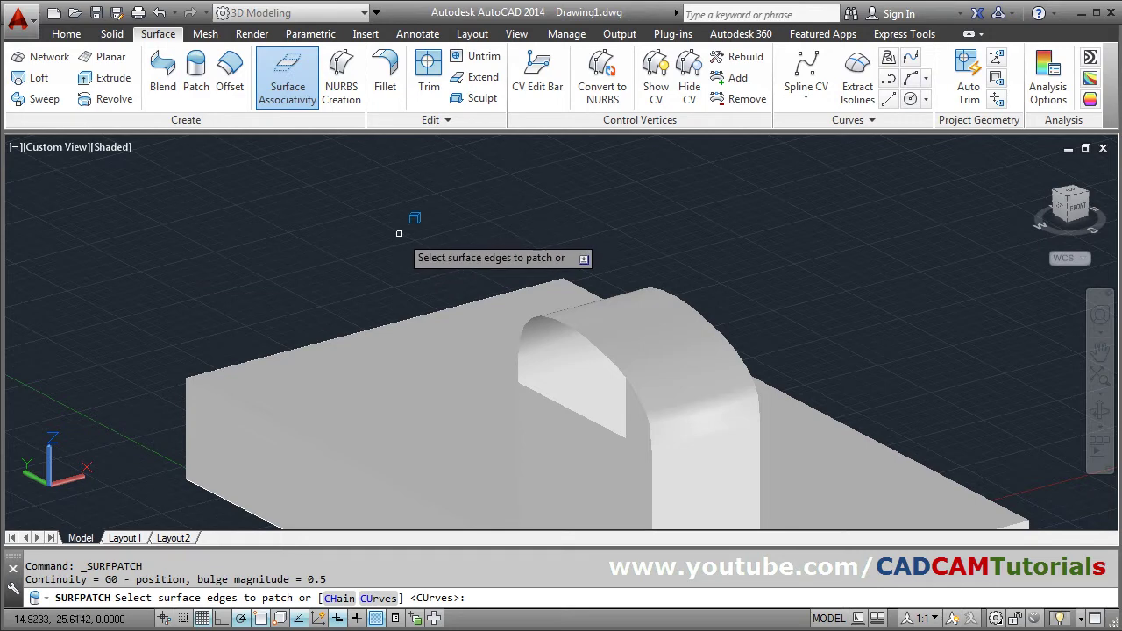
{"action": "scroll", "coordinate": [652, 433], "scroll_direction": "up", "scroll_amount": 3}
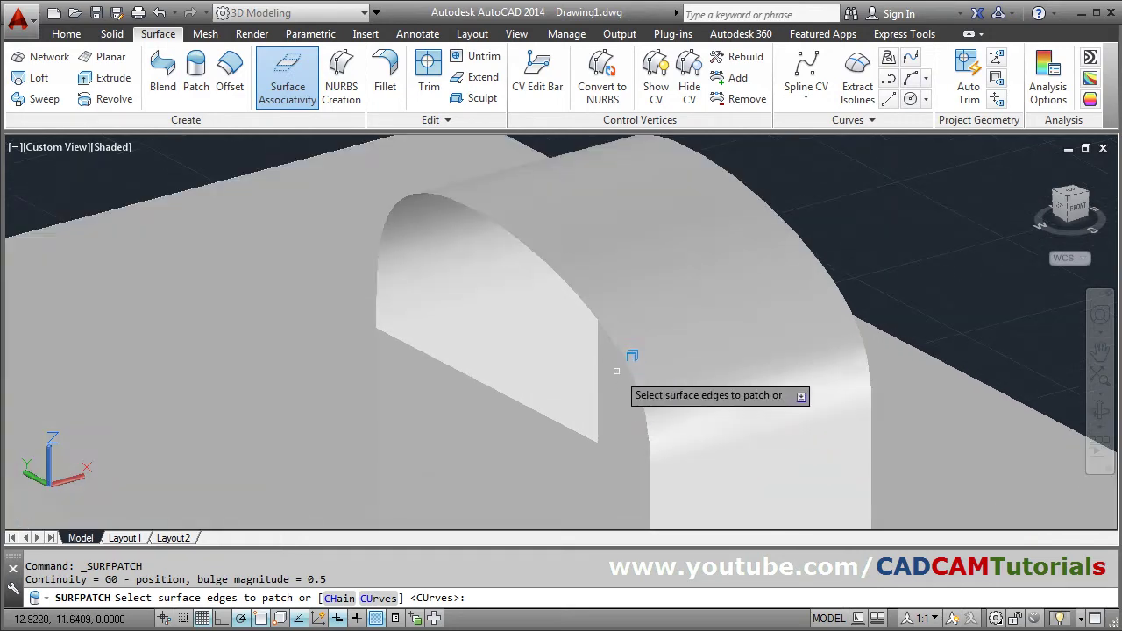
{"action": "left_click", "coordinate": [544, 261]}
{"action": "left_click", "coordinate": [523, 404]}
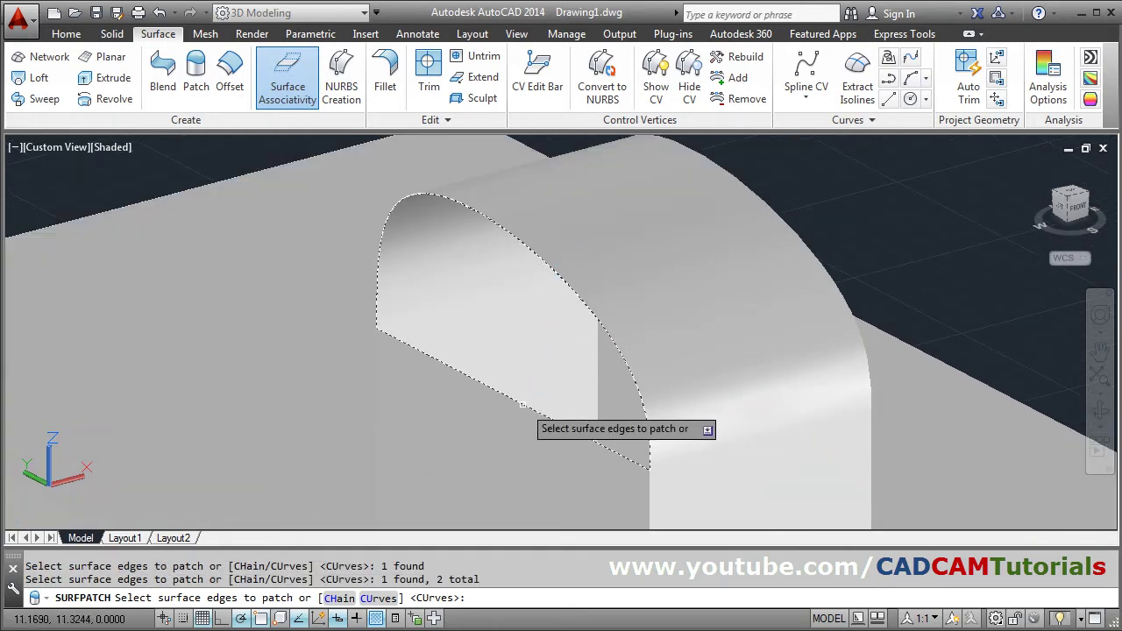
{"action": "key", "text": "Return"}
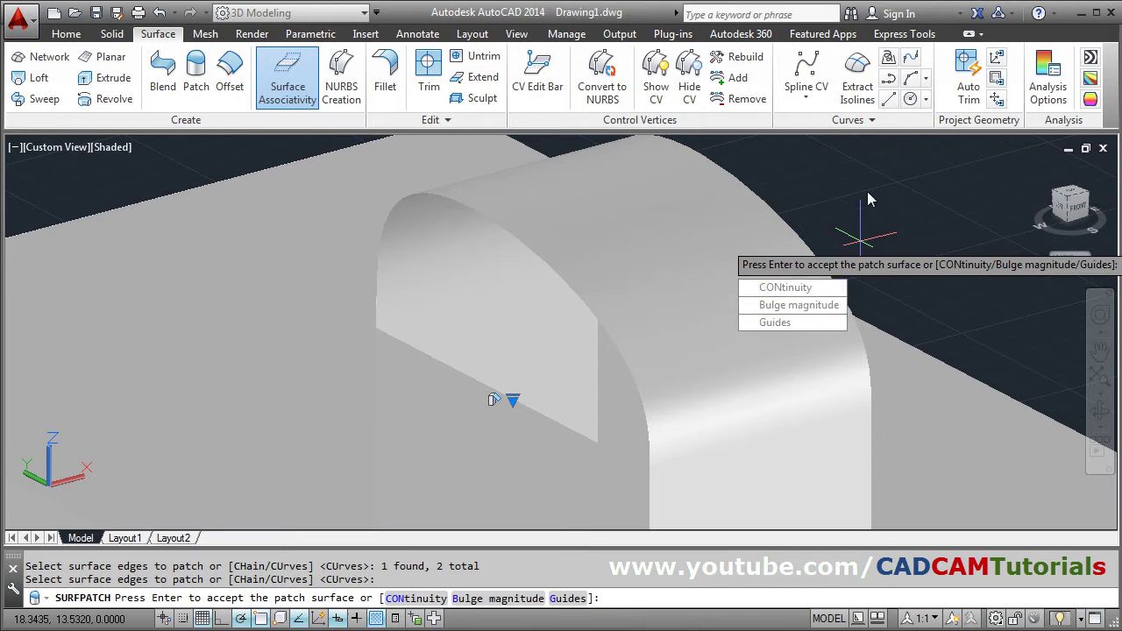
{"action": "key", "text": "Return"}
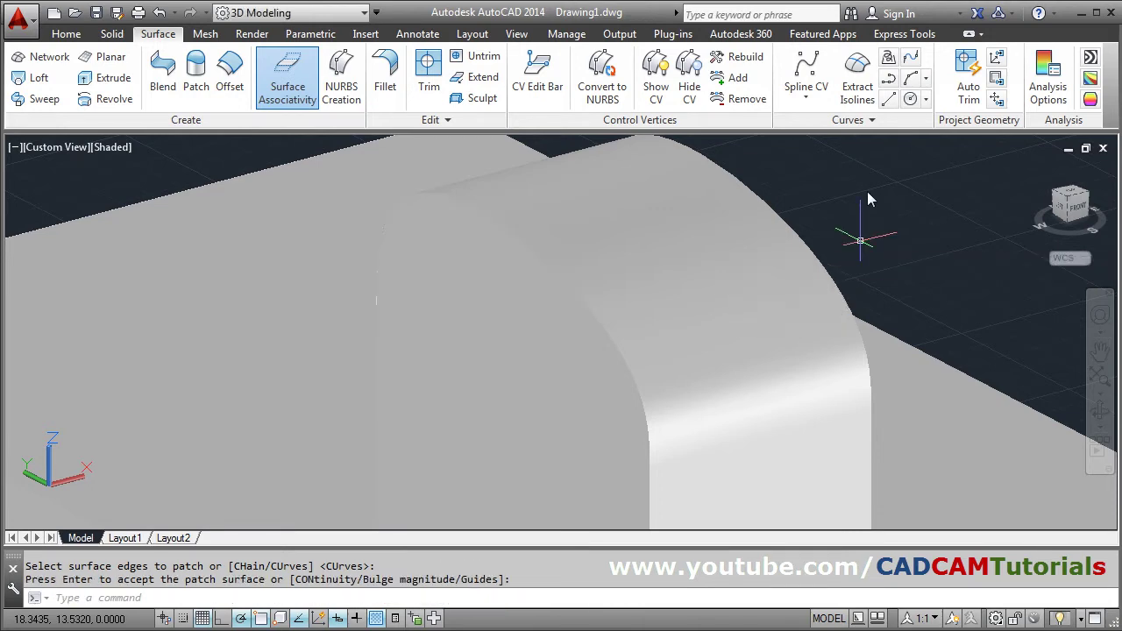
{"action": "middle_click_drag", "start_coordinate": [841, 351], "coordinate": [688, 366], "text": "shift"}
{"action": "scroll", "coordinate": [688, 366], "scroll_direction": "down", "scroll_amount": 5}
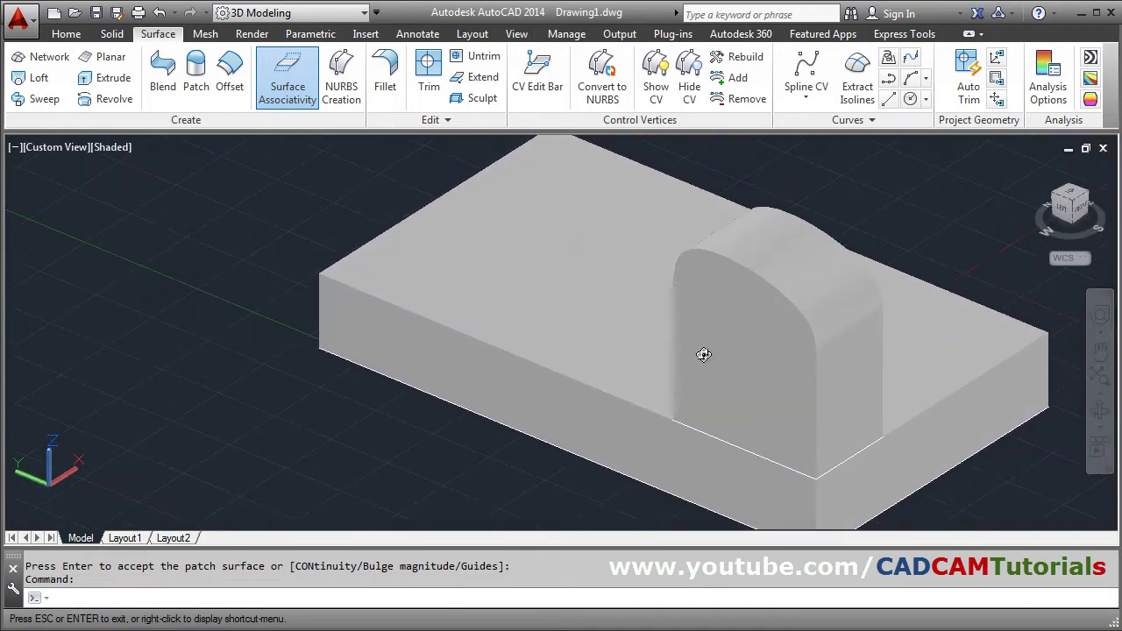
Switch off the grid display and zoom in on the underside rectangle for trimming.
{"action": "middle_click_drag", "start_coordinate": [745, 390], "coordinate": [651, 289], "text": "shift"}
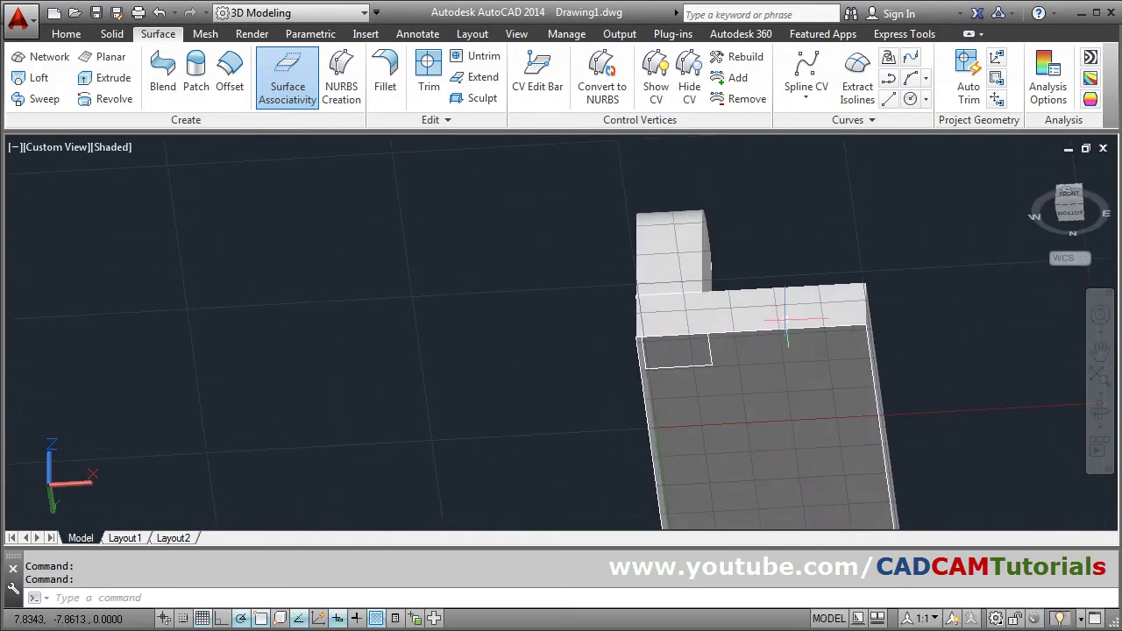
{"action": "left_click", "coordinate": [201, 619]}
{"action": "middle_click_drag", "start_coordinate": [744, 324], "coordinate": [644, 341], "text": "shift"}
{"action": "scroll", "coordinate": [733, 302], "scroll_direction": "up", "scroll_amount": 3}
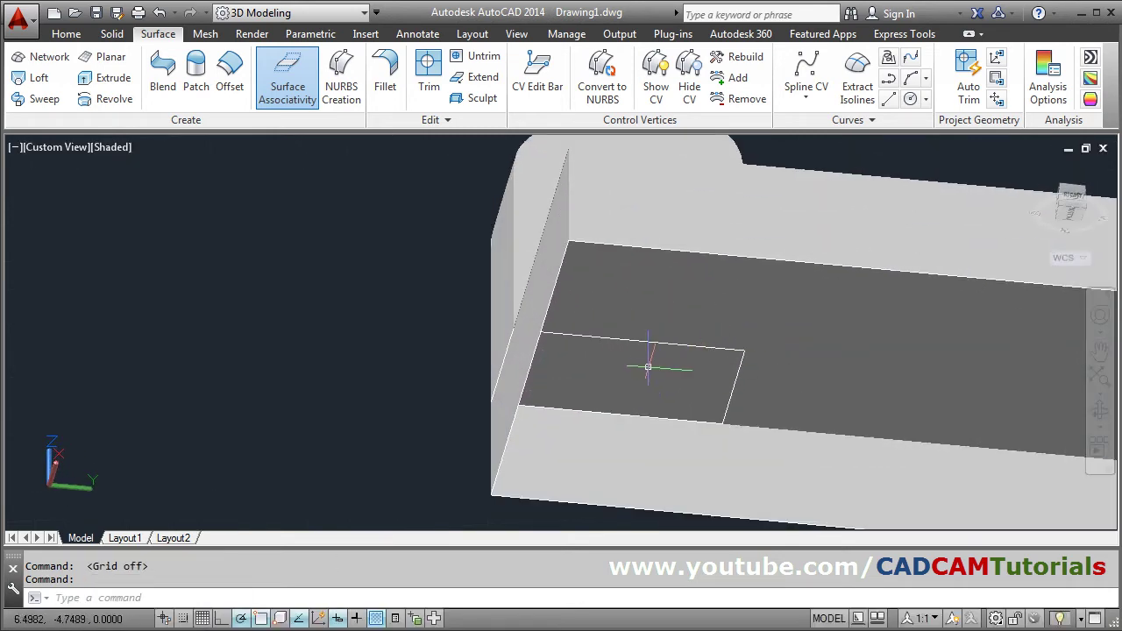
{"action": "scroll", "coordinate": [794, 313], "scroll_direction": "up", "scroll_amount": 4}
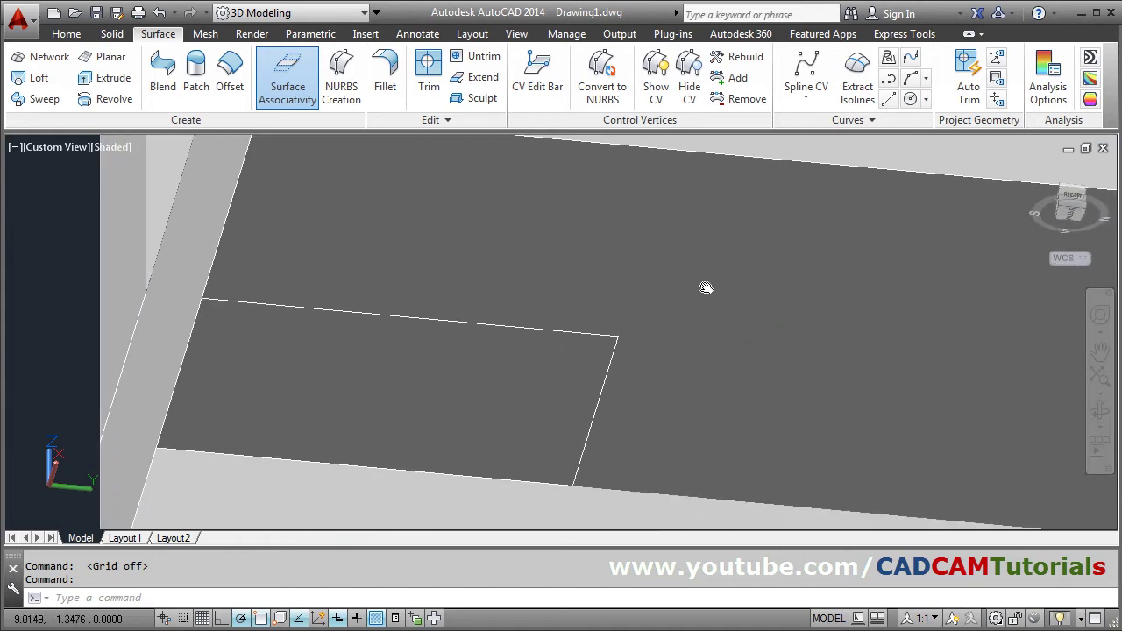
{"action": "left_click", "coordinate": [431, 72]}
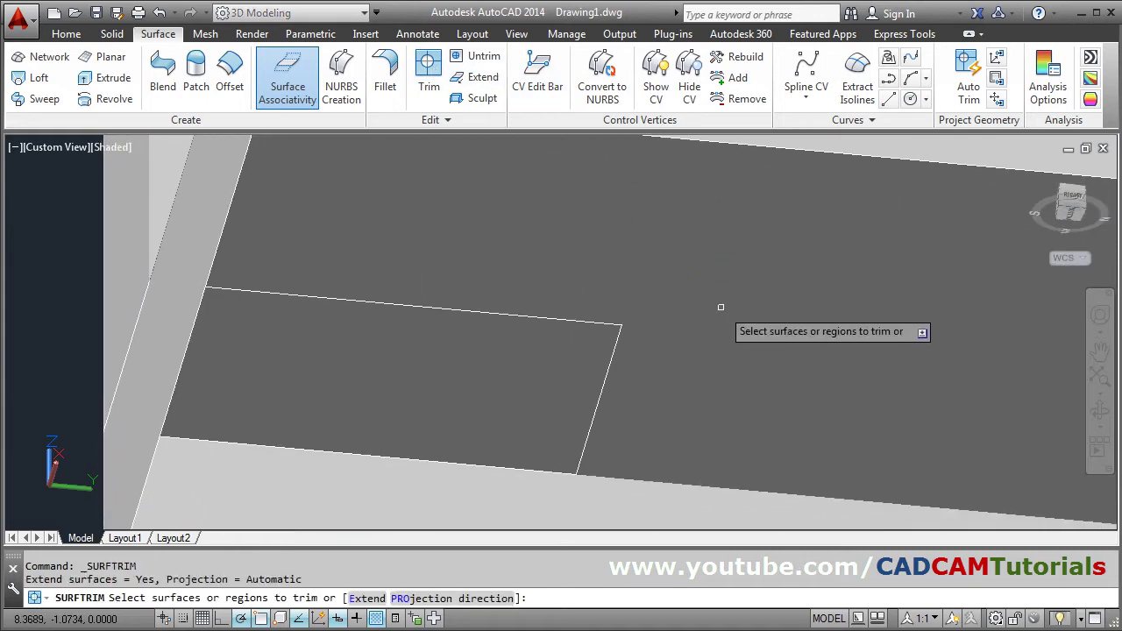
Trim the bottom face with the rectangle as cutting curve, removing the area inside it.
{"action": "left_click", "coordinate": [784, 303]}
{"action": "key", "text": "Return"}
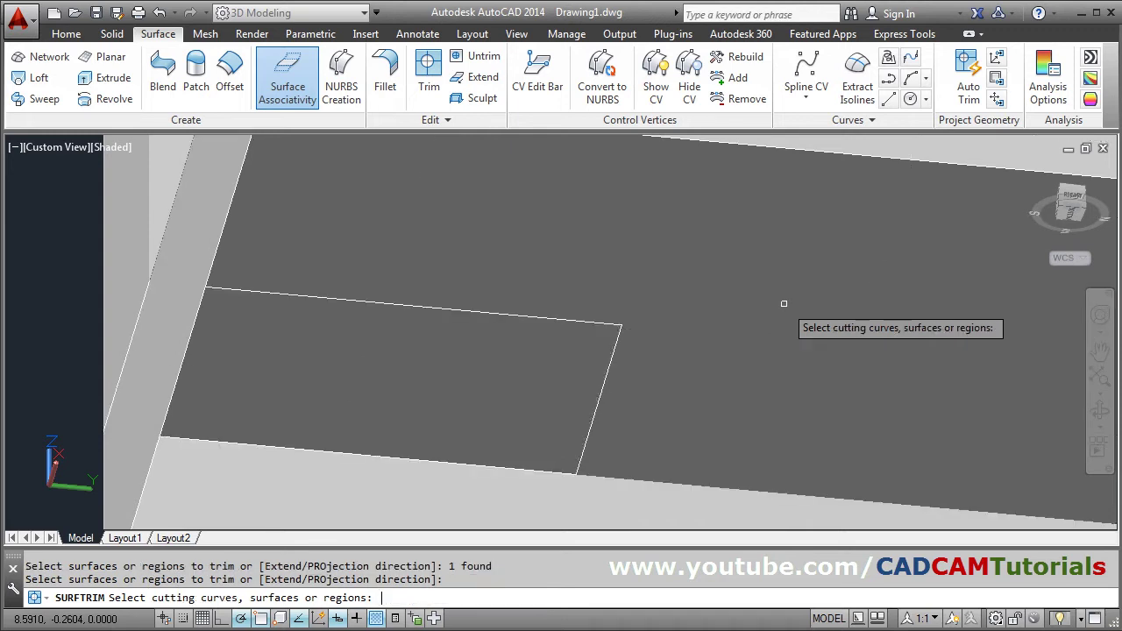
{"action": "left_click", "coordinate": [559, 320]}
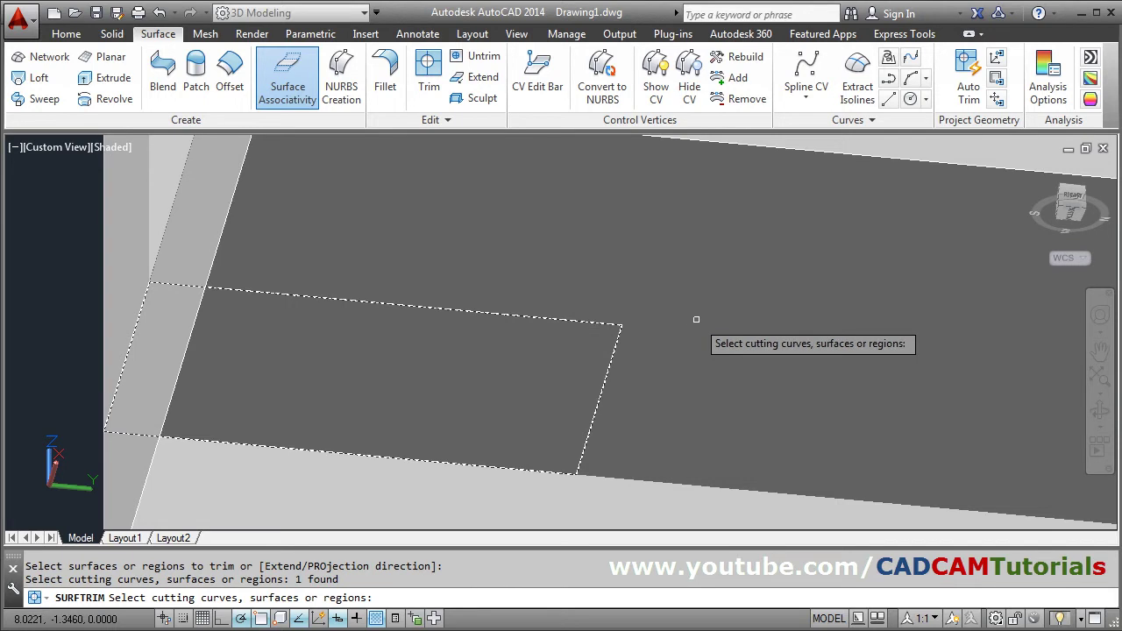
{"action": "key", "text": "Return"}
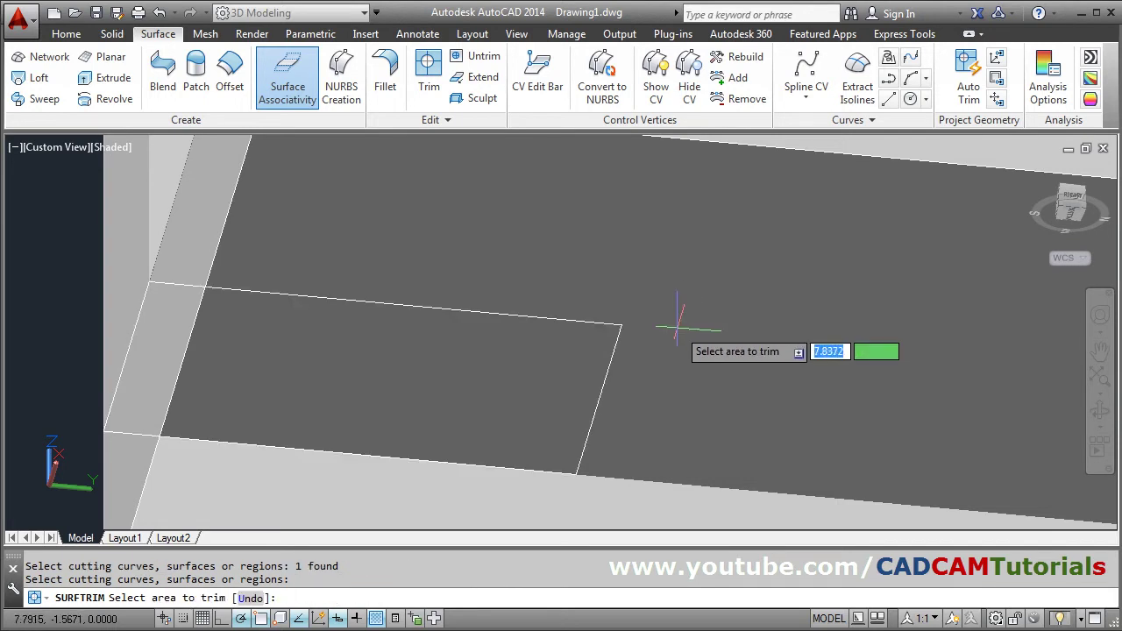
{"action": "left_click", "coordinate": [467, 373]}
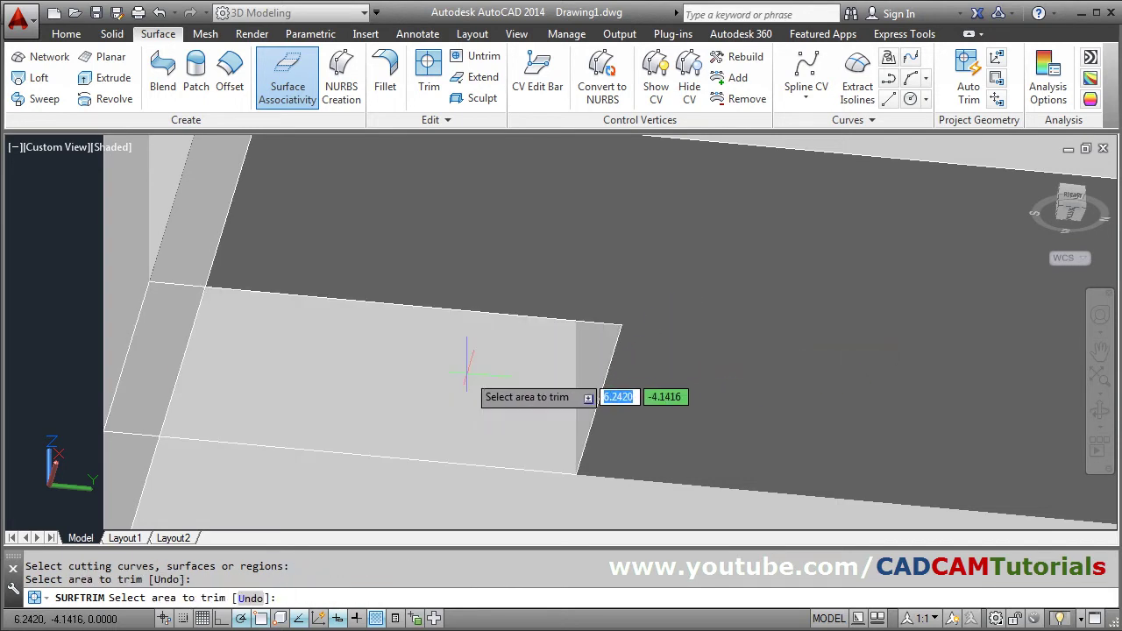
{"action": "scroll", "coordinate": [561, 369], "scroll_direction": "down", "scroll_amount": 5}
{"action": "middle_click_drag", "start_coordinate": [609, 315], "coordinate": [604, 354], "text": "shift"}
{"action": "scroll", "coordinate": [488, 331], "scroll_direction": "down", "scroll_amount": 3}
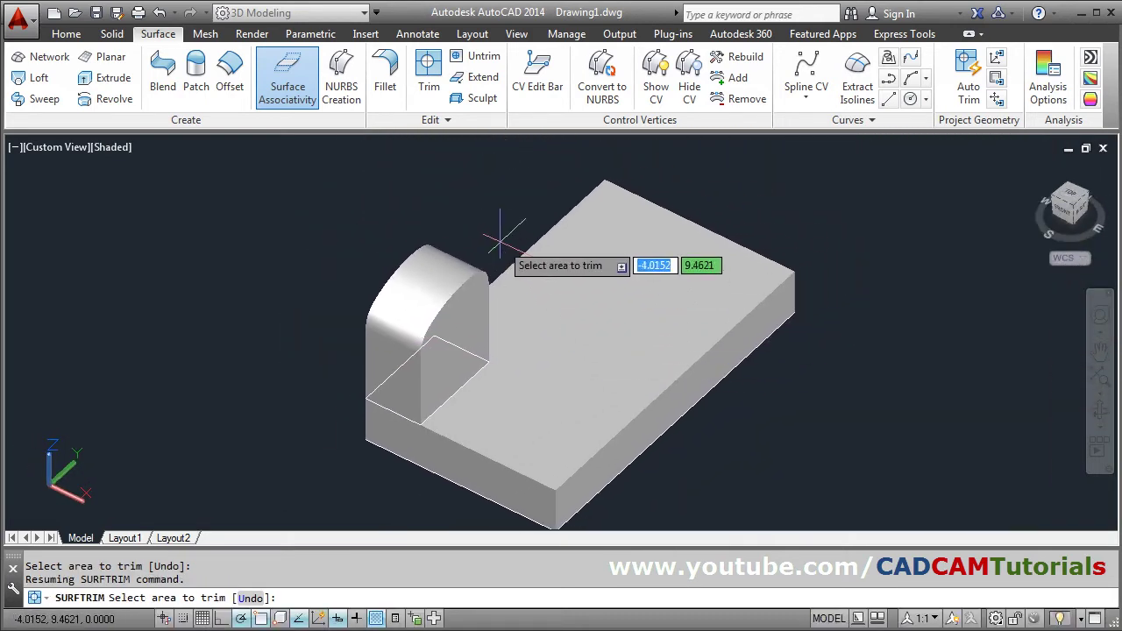
{"action": "key", "text": "Escape"}
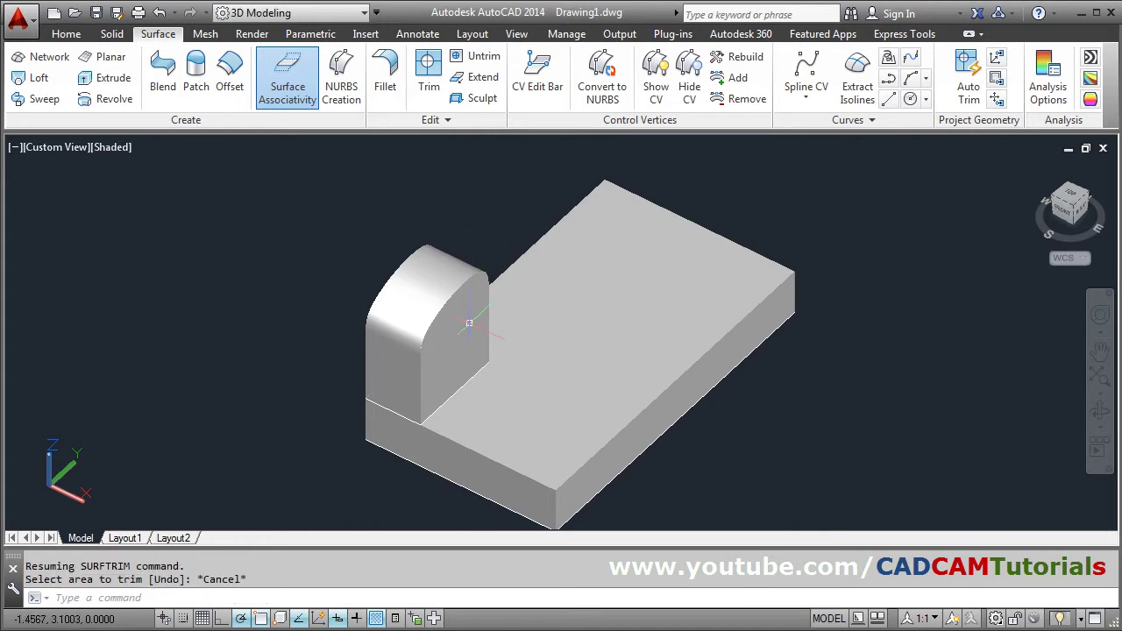
{"action": "scroll", "coordinate": [496, 329], "scroll_direction": "up", "scroll_amount": 1}
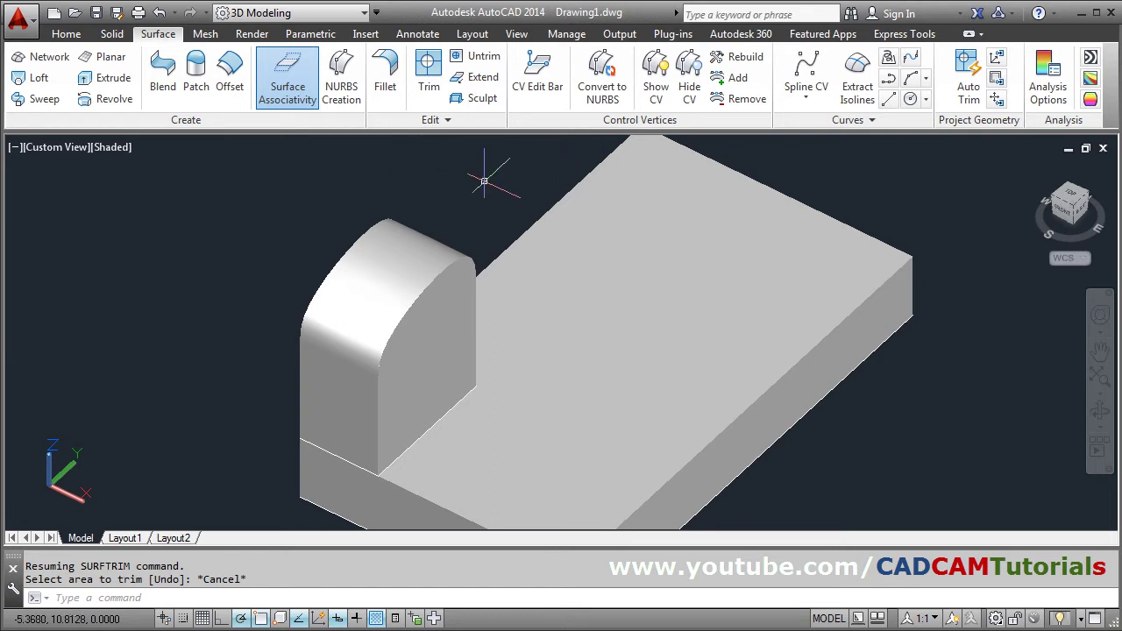
Select all the rounded upright's faces for copying.
{"action": "left_click", "coordinate": [67, 35]}
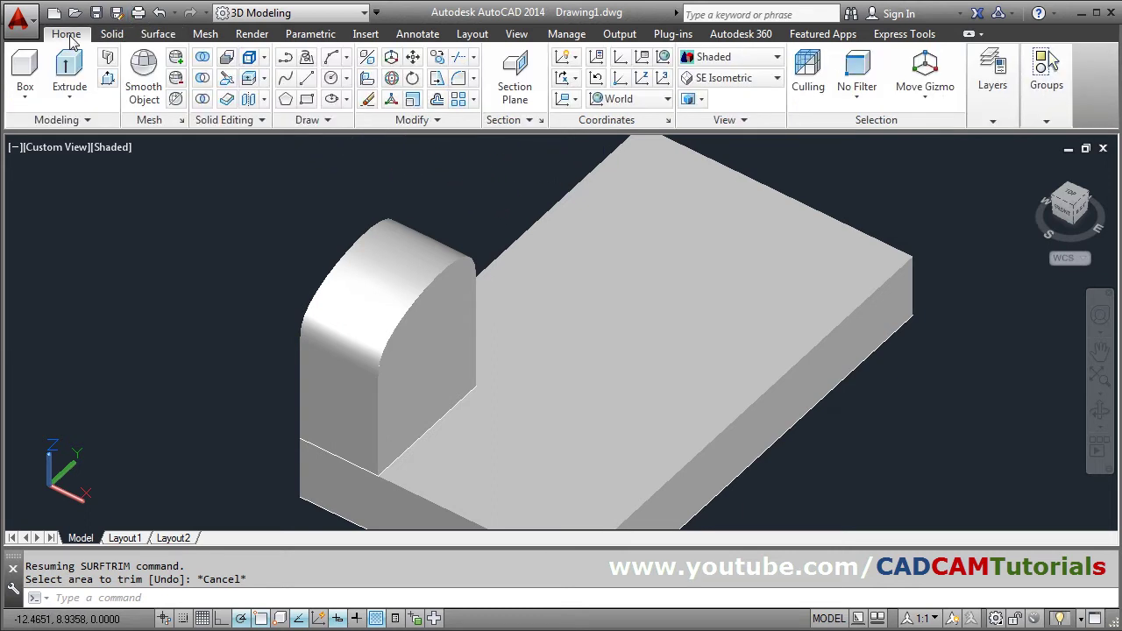
{"action": "left_click", "coordinate": [438, 62]}
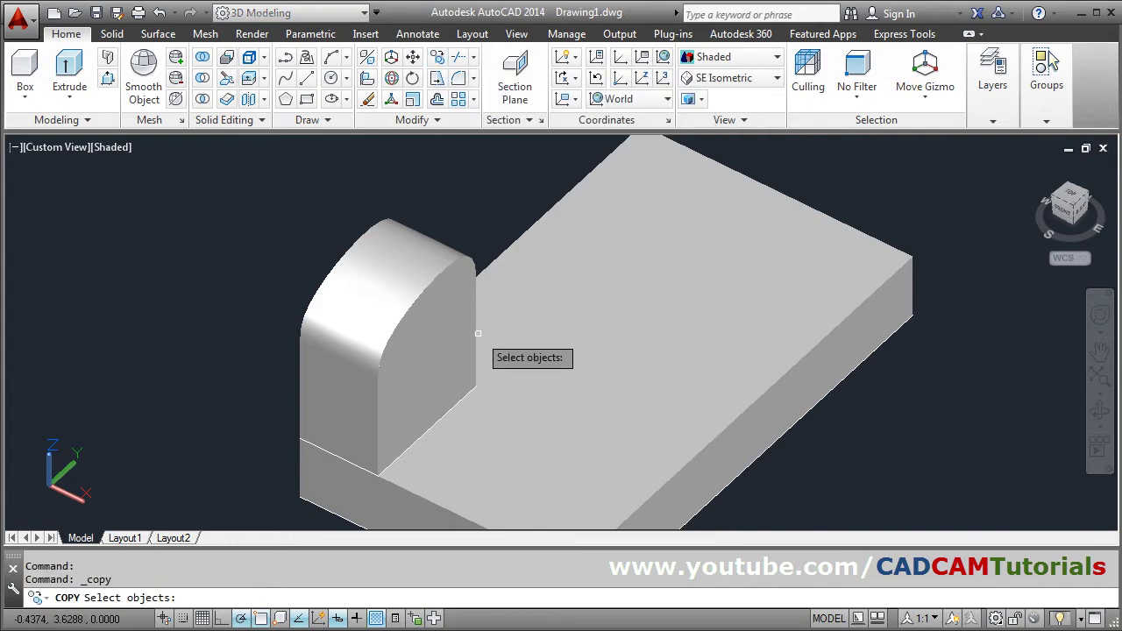
{"action": "left_click", "coordinate": [425, 372]}
{"action": "left_click", "coordinate": [430, 320]}
{"action": "left_click", "coordinate": [434, 270]}
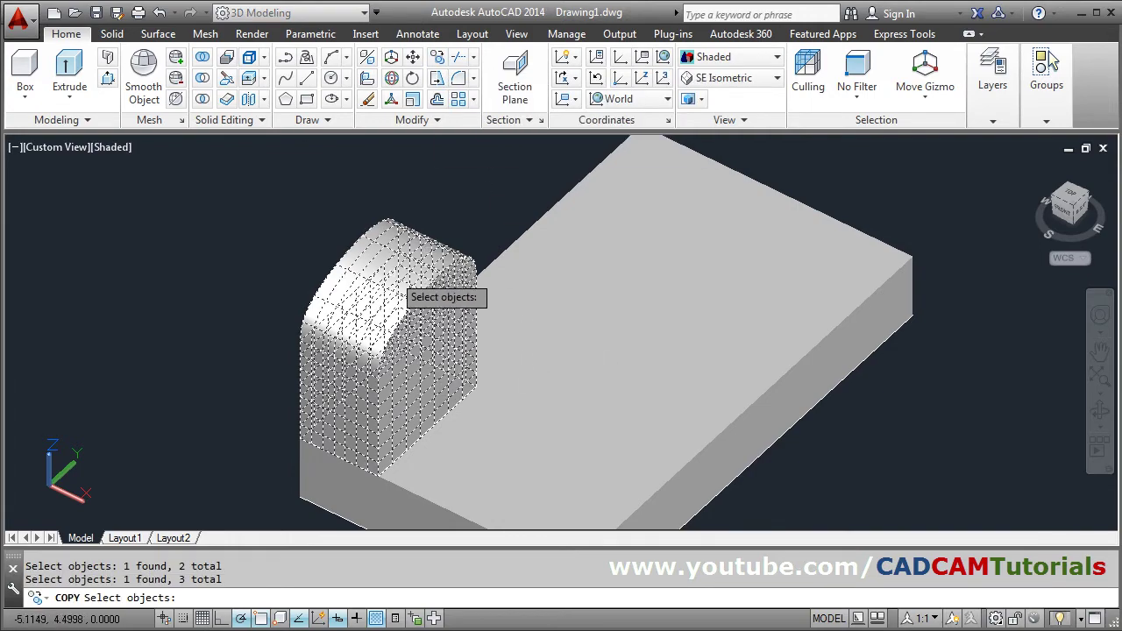
{"action": "middle_click_drag", "start_coordinate": [405, 301], "coordinate": [493, 280], "text": "shift"}
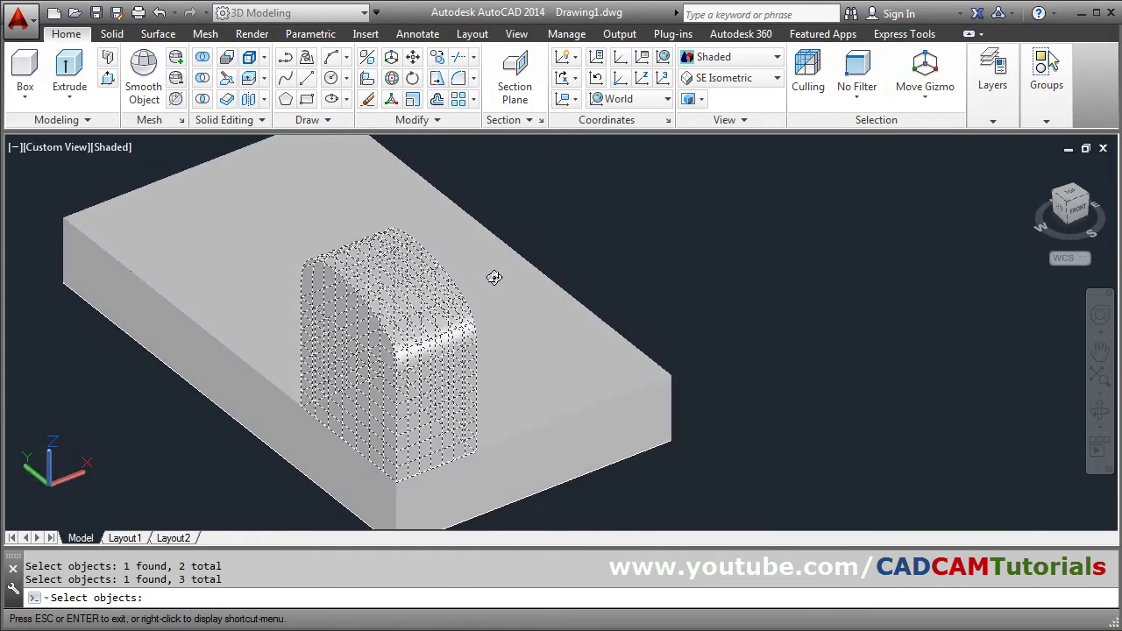
{"action": "left_click", "coordinate": [333, 292]}
{"action": "middle_click_drag", "start_coordinate": [517, 376], "coordinate": [442, 408], "text": "shift"}
{"action": "key", "text": "Return"}
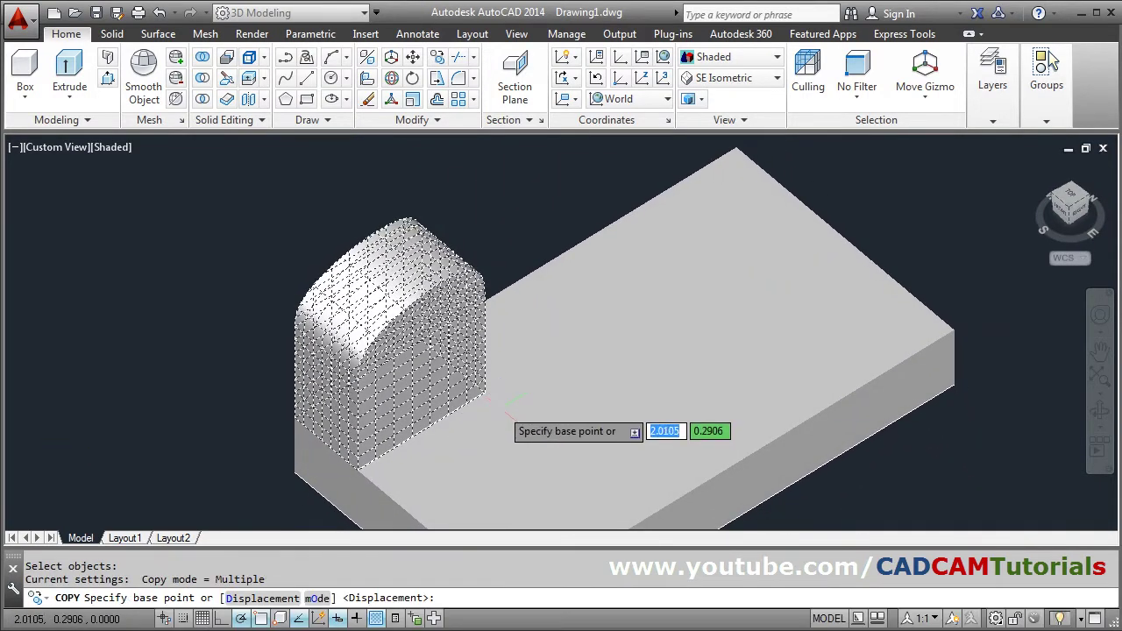
{"action": "scroll", "coordinate": [491, 386], "scroll_direction": "up", "scroll_amount": 2}
Place the copy from the upright's corner onto the base's opposite corner.
{"action": "left_click", "coordinate": [476, 385]}
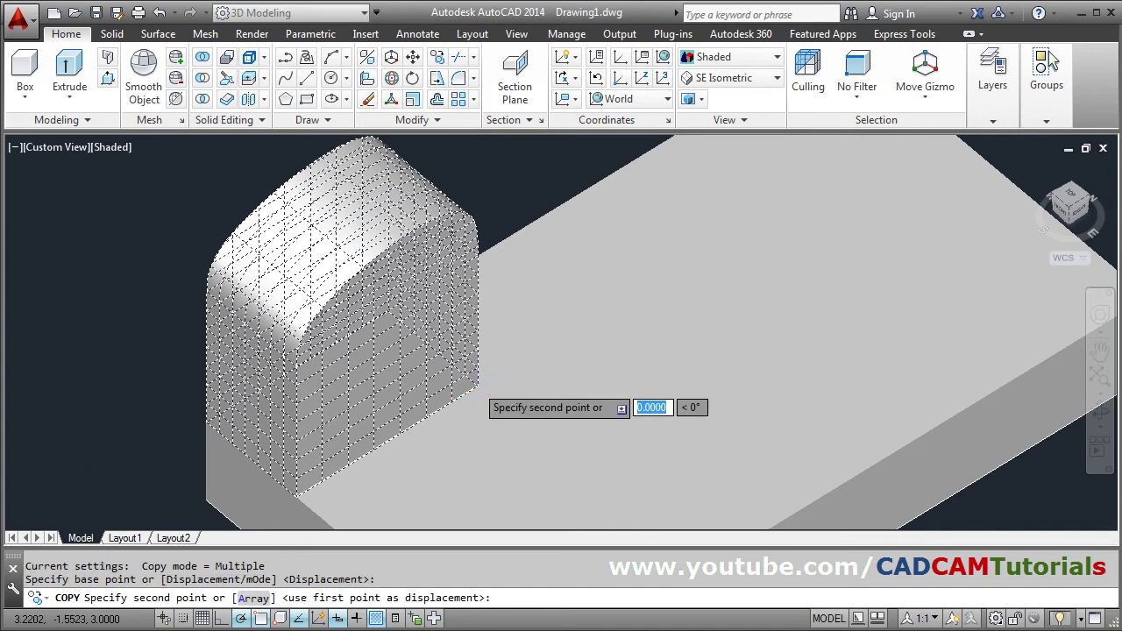
{"action": "scroll", "coordinate": [482, 390], "scroll_direction": "down", "scroll_amount": 4}
{"action": "scroll", "coordinate": [569, 350], "scroll_direction": "up", "scroll_amount": 2}
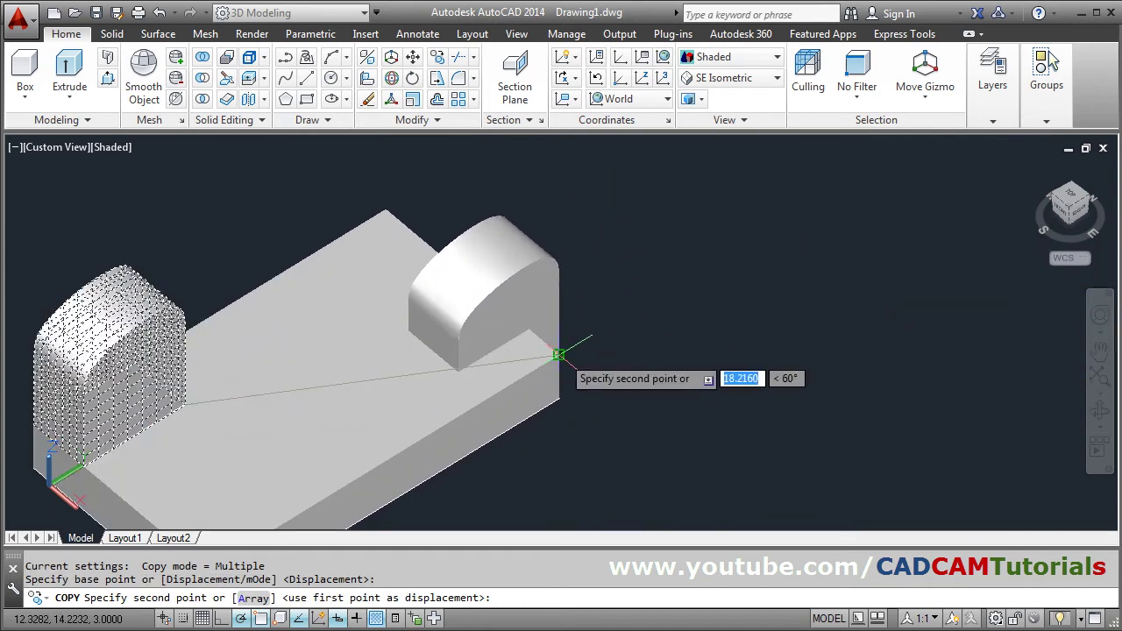
{"action": "left_click", "coordinate": [558, 354]}
{"action": "key", "text": "Escape"}
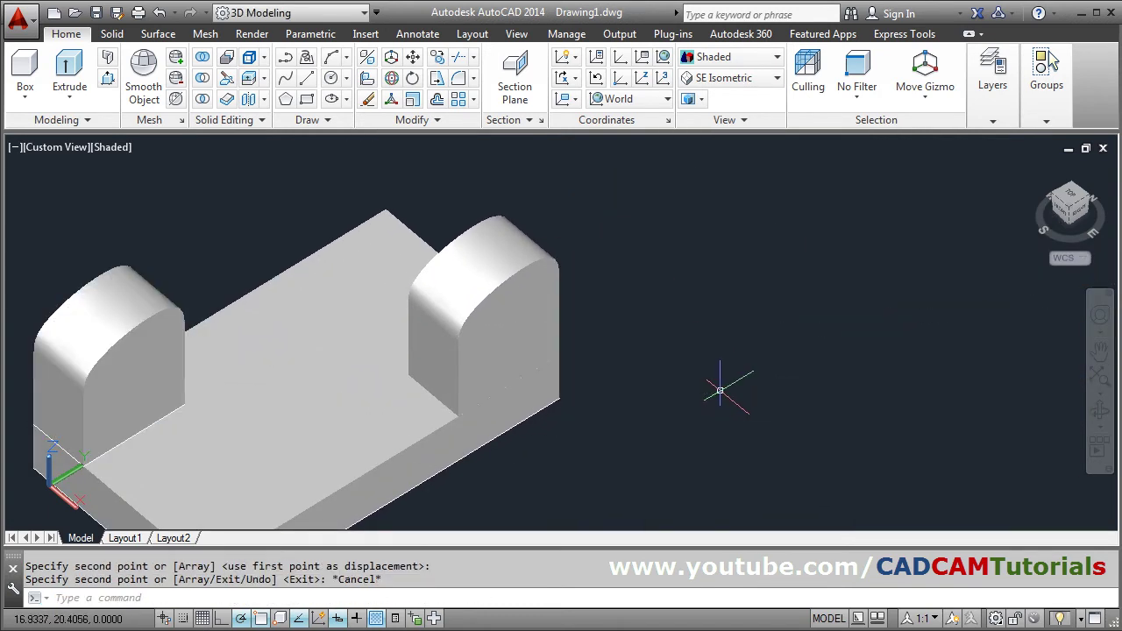
{"action": "scroll", "coordinate": [713, 364], "scroll_direction": "down", "scroll_amount": 2}
{"action": "middle_click_drag", "start_coordinate": [513, 395], "coordinate": [621, 295], "text": "shift"}
Orbit and zoom to the base's underside and bring back the Surface tools.
{"action": "scroll", "coordinate": [506, 414], "scroll_direction": "up", "scroll_amount": 5}
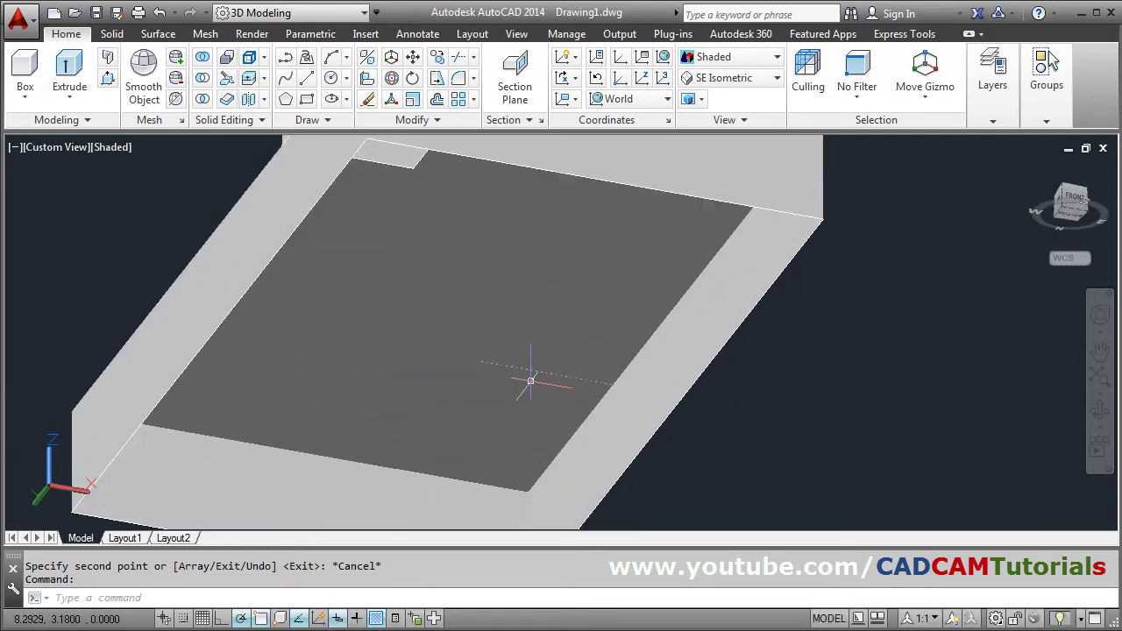
{"action": "scroll", "coordinate": [545, 397], "scroll_direction": "down", "scroll_amount": 5}
{"action": "middle_click_drag", "start_coordinate": [554, 298], "coordinate": [550, 320], "text": "shift"}
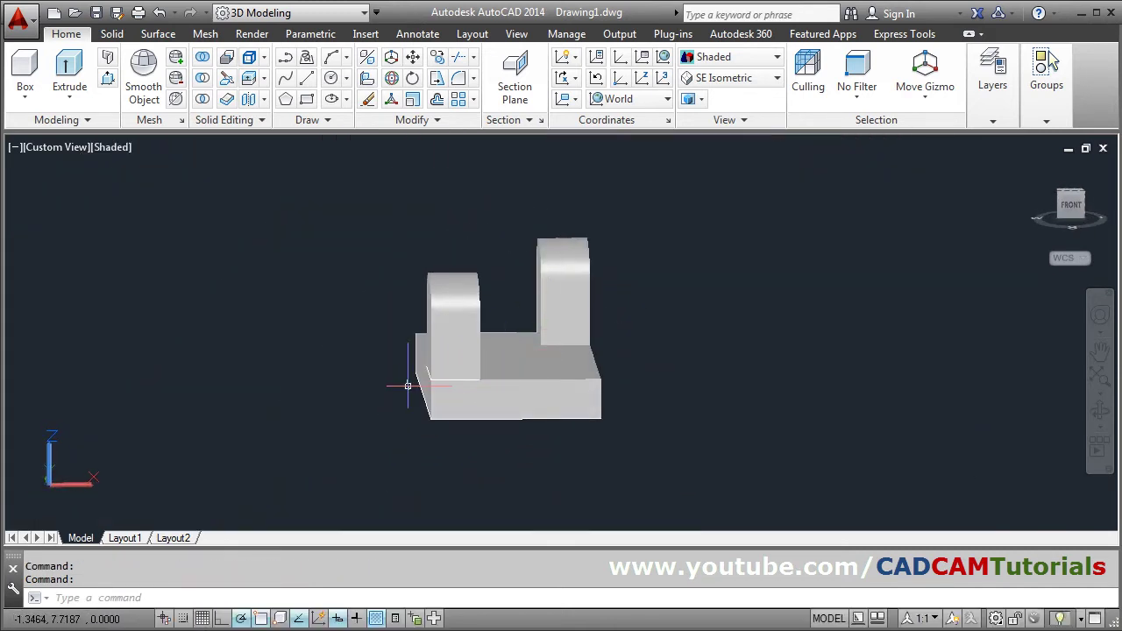
{"action": "scroll", "coordinate": [581, 321], "scroll_direction": "up", "scroll_amount": 2}
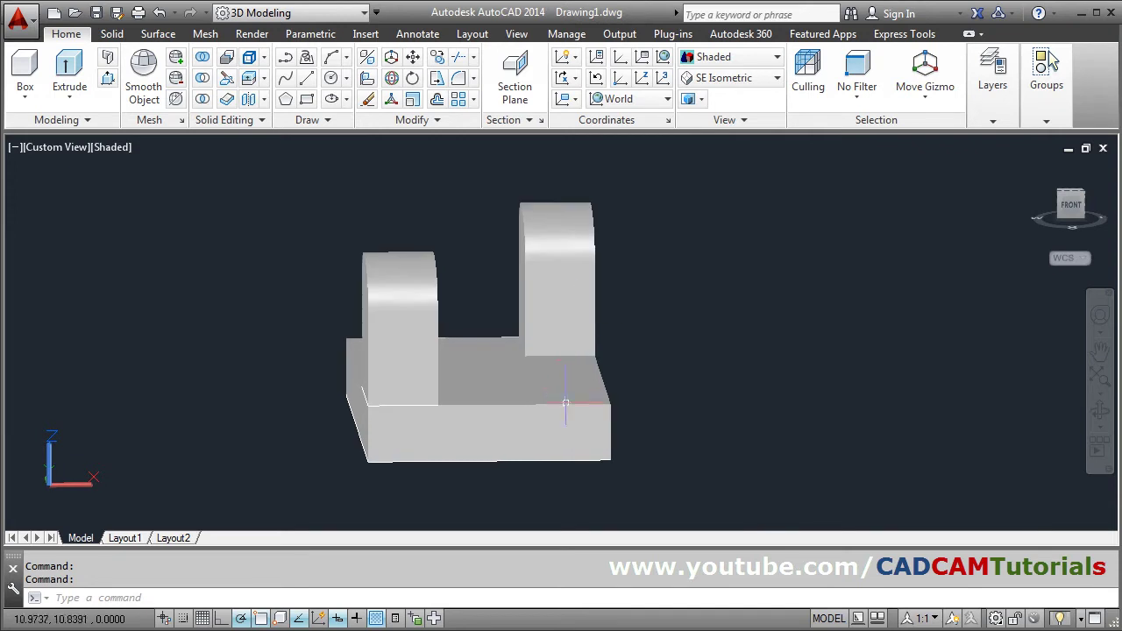
{"action": "middle_click_drag", "start_coordinate": [566, 405], "coordinate": [566, 335], "text": "shift"}
{"action": "scroll", "coordinate": [556, 445], "scroll_direction": "up", "scroll_amount": 5}
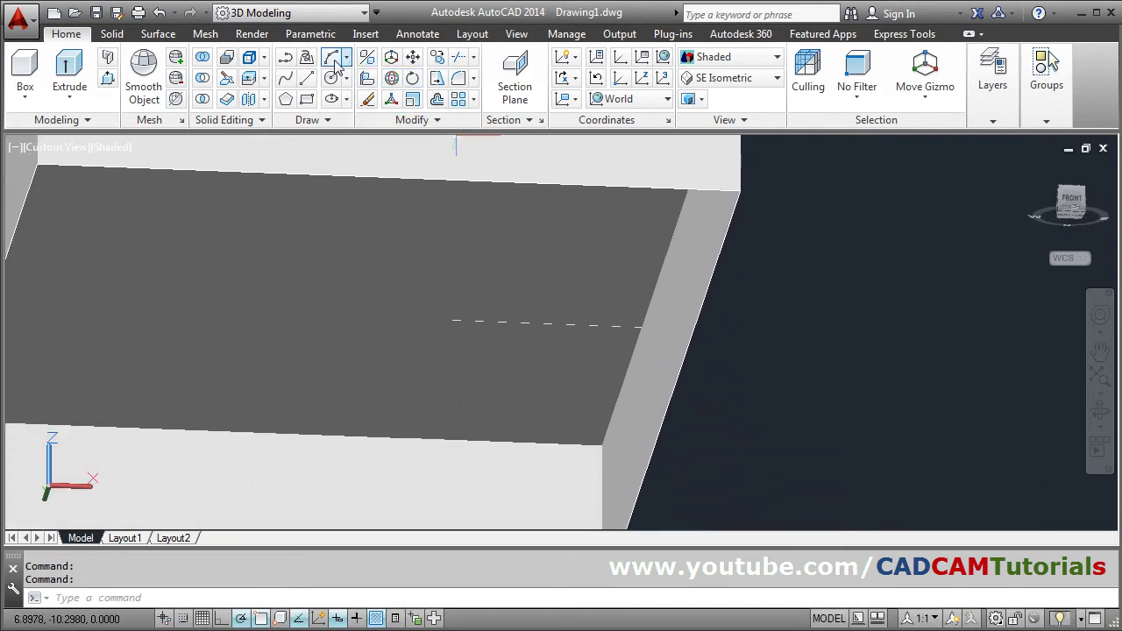
{"action": "left_click", "coordinate": [160, 35]}
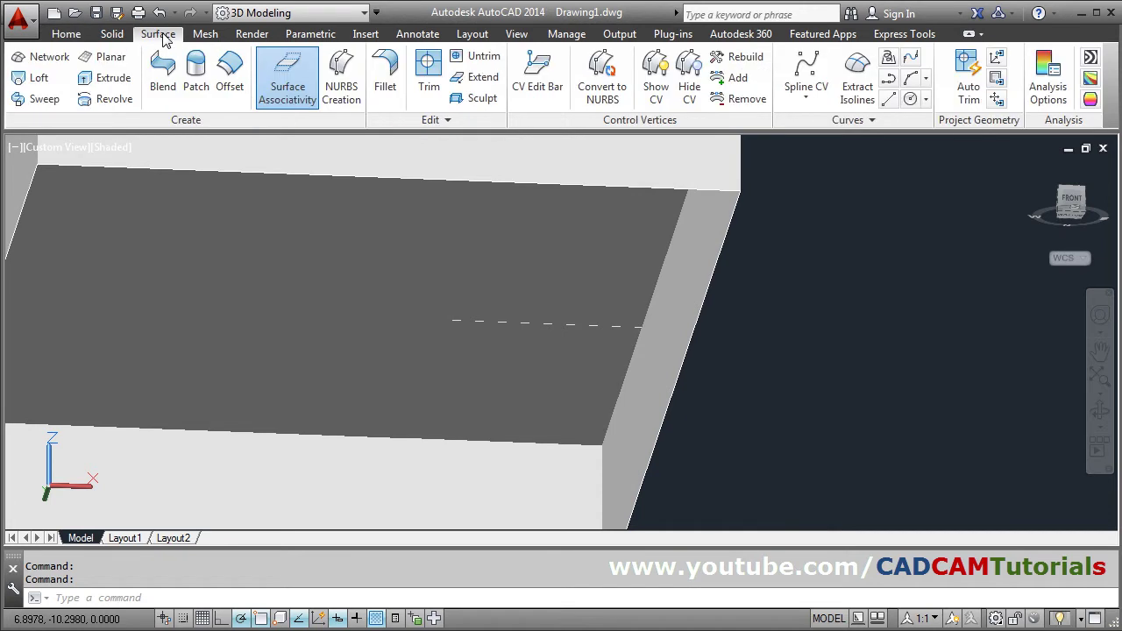
Trim the base face with the upright's surface as cutter, removing the enclosed area.
{"action": "left_click", "coordinate": [428, 61]}
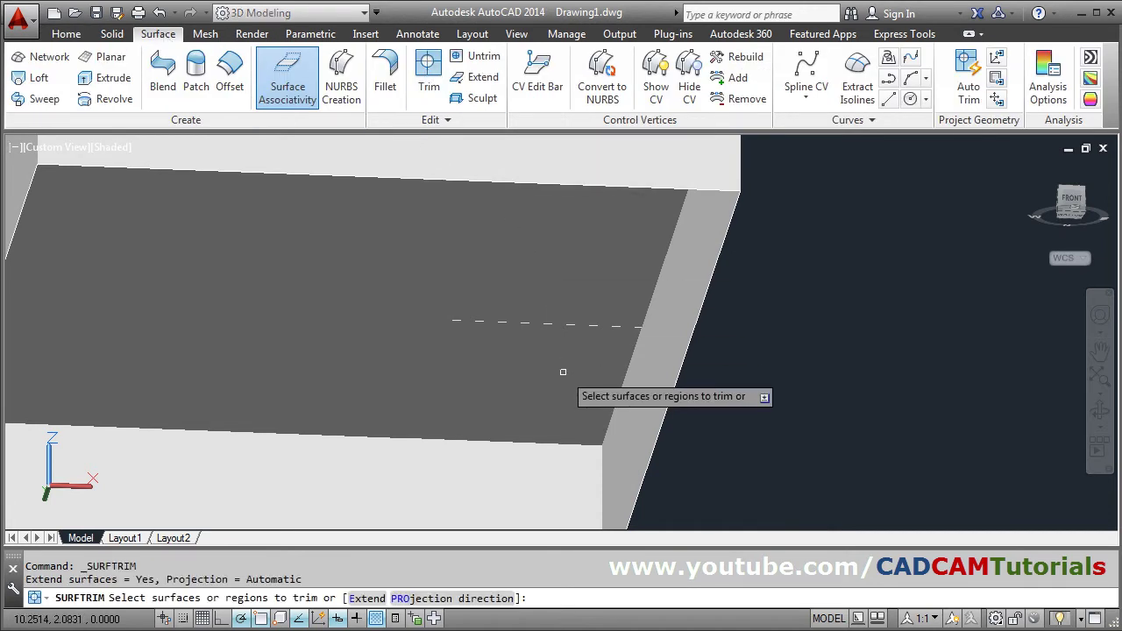
{"action": "left_click", "coordinate": [528, 247]}
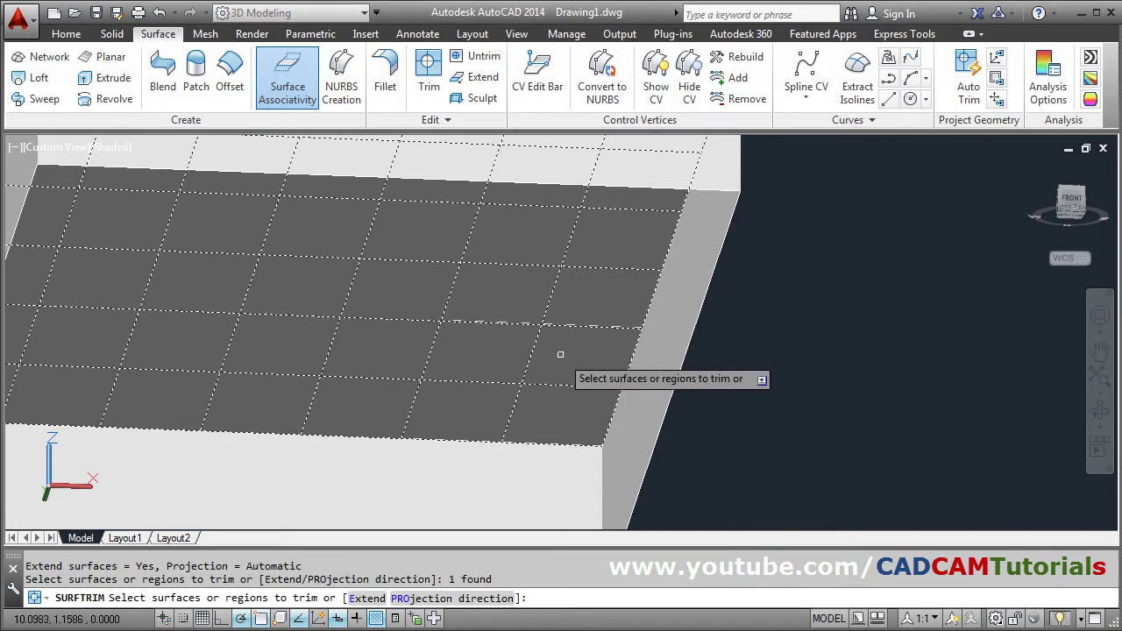
{"action": "key", "text": "Return"}
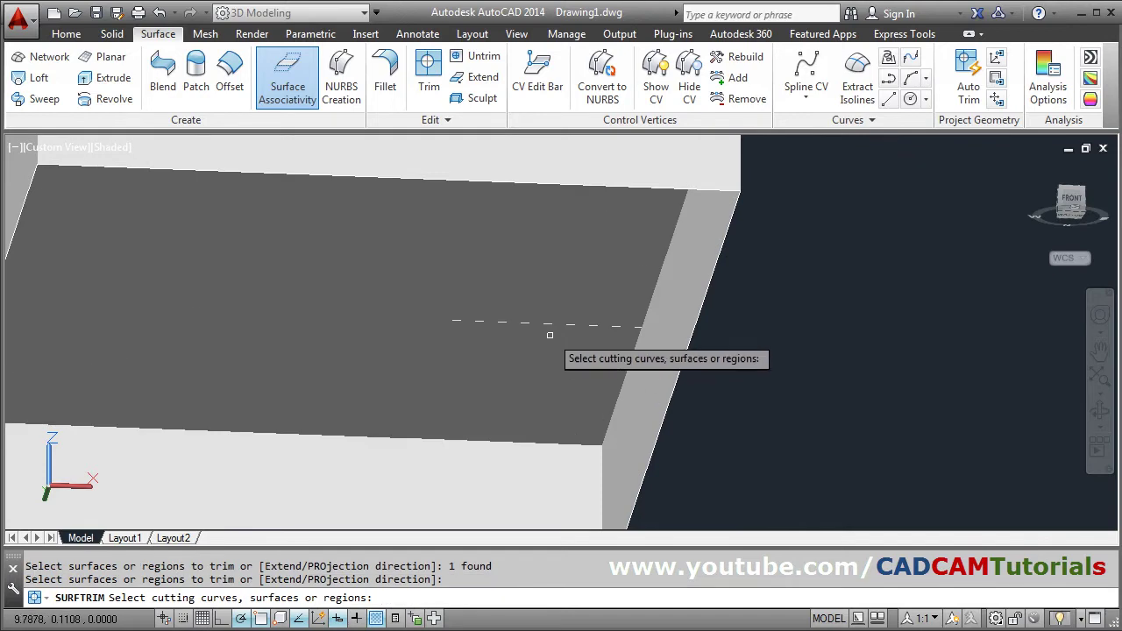
{"action": "left_click", "coordinate": [547, 323]}
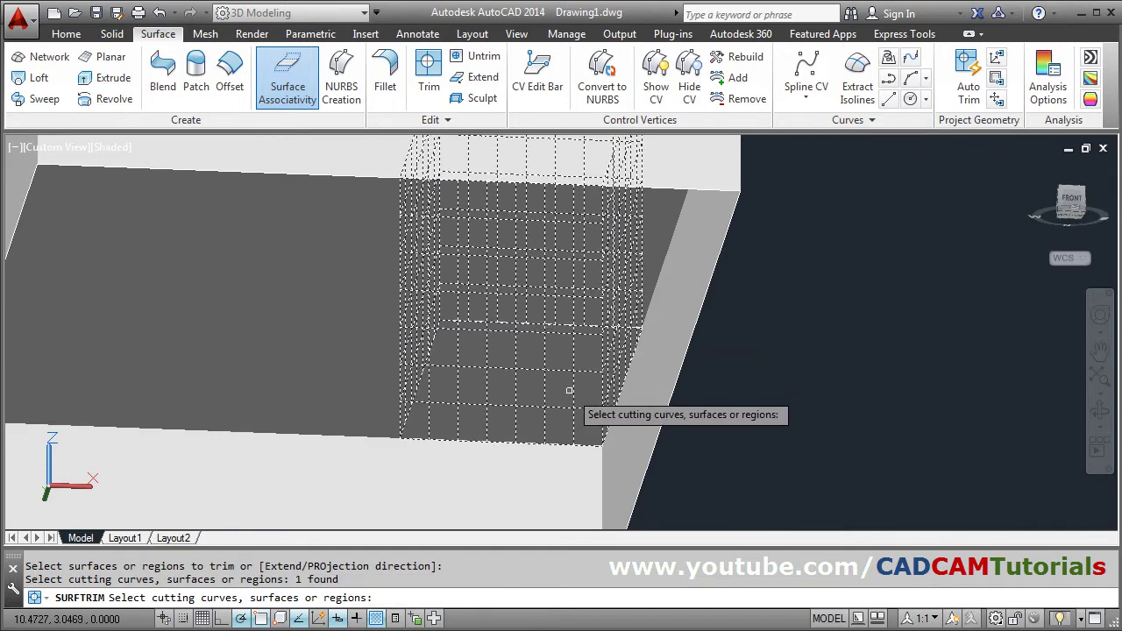
{"action": "key", "text": "Return"}
{"action": "left_click", "coordinate": [539, 390]}
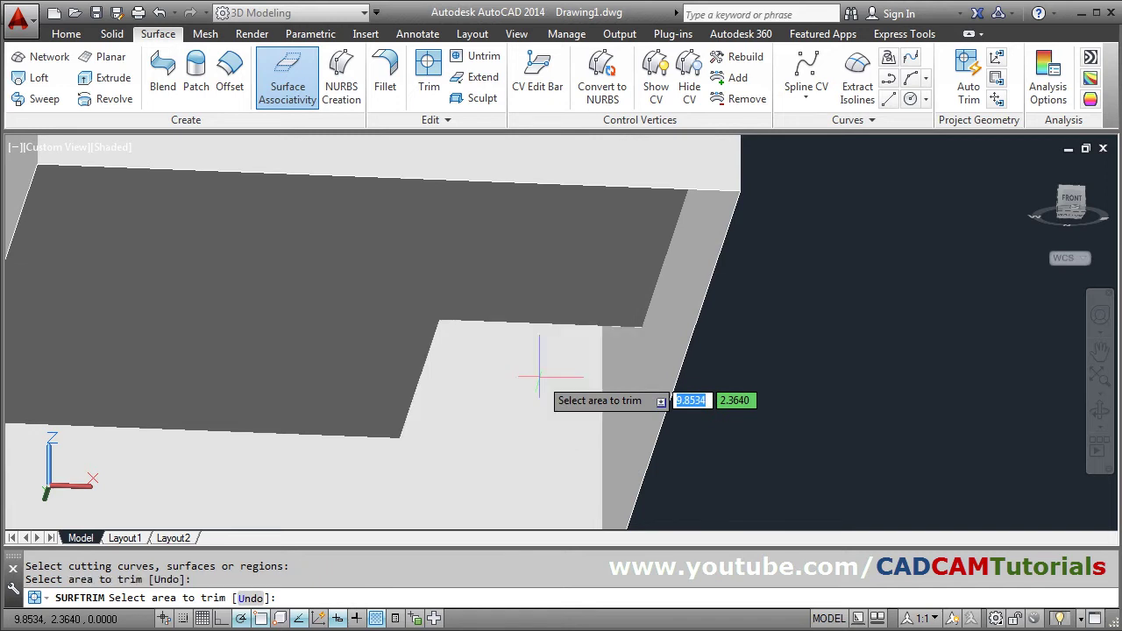
End the trim and orbit around the finished base with its two uprights.
{"action": "scroll", "coordinate": [570, 447], "scroll_direction": "down", "scroll_amount": 5}
{"action": "middle_click_drag", "start_coordinate": [574, 455], "coordinate": [470, 393], "text": "shift"}
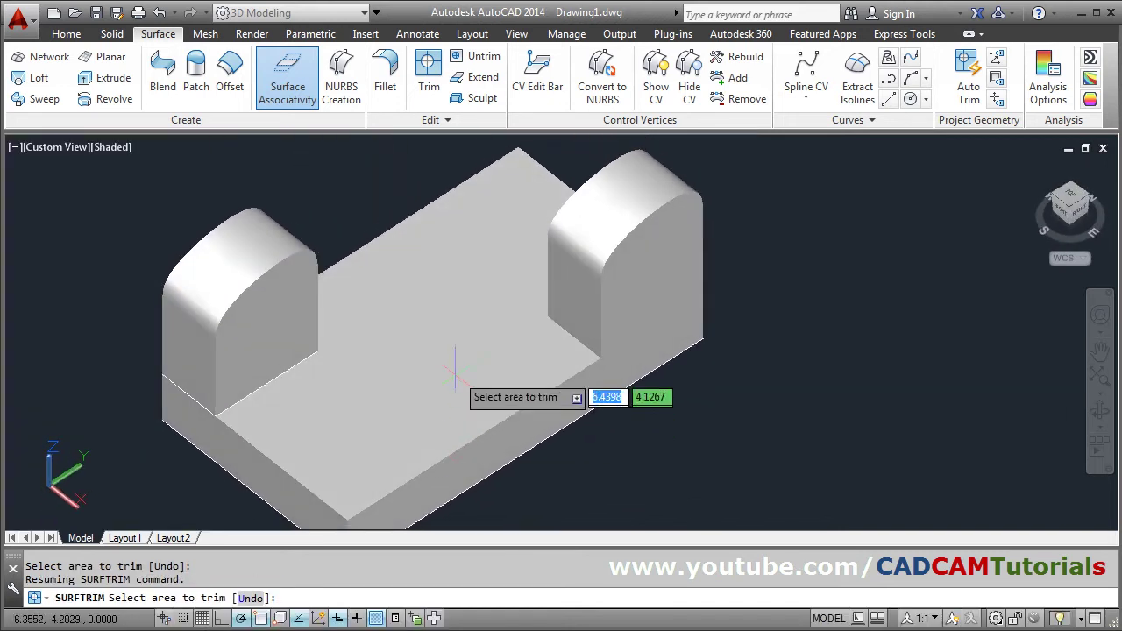
{"action": "scroll", "coordinate": [521, 411], "scroll_direction": "down", "scroll_amount": 2}
{"action": "scroll", "coordinate": [514, 368], "scroll_direction": "up", "scroll_amount": 4}
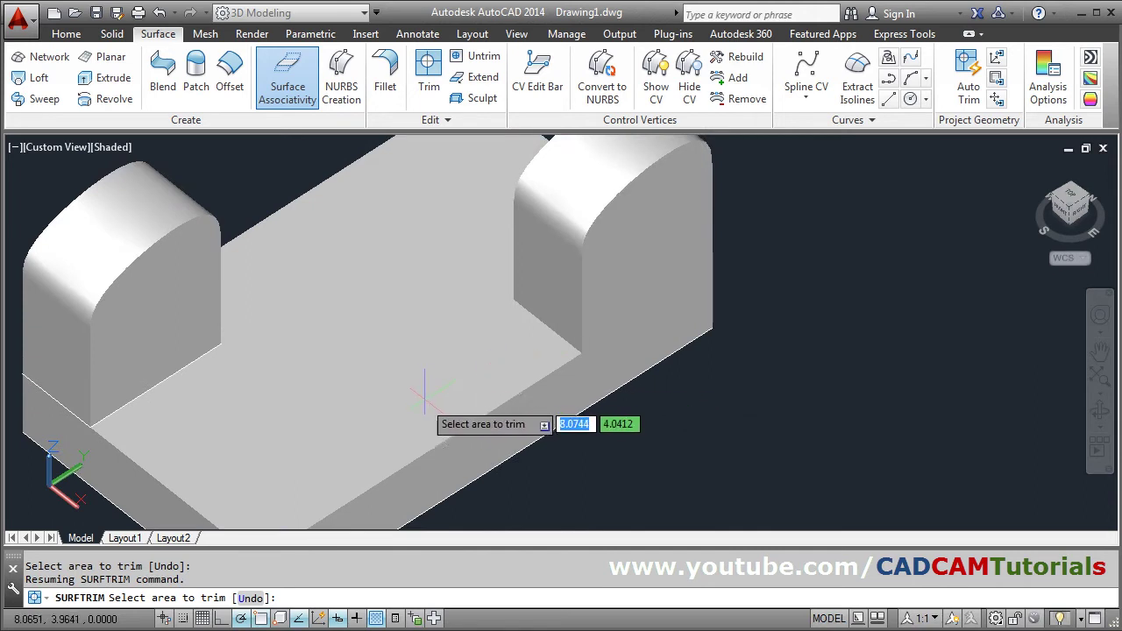
{"action": "key", "text": "Escape"}
{"action": "scroll", "coordinate": [639, 418], "scroll_direction": "down", "scroll_amount": 2}
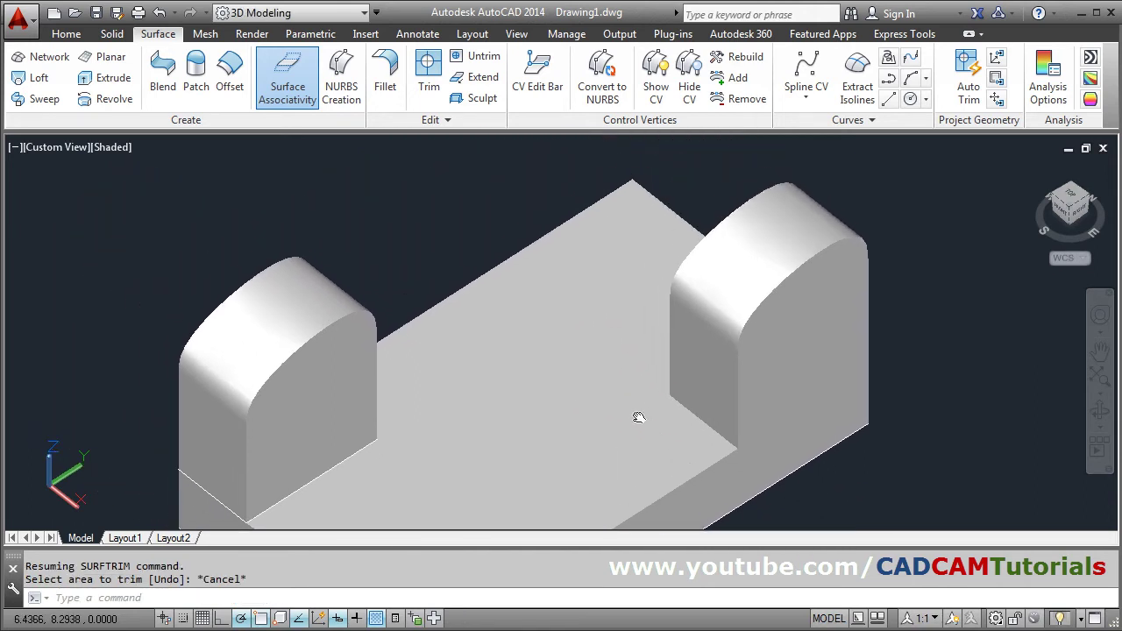
{"action": "scroll", "coordinate": [638, 418], "scroll_direction": "up", "scroll_amount": 2}
{"action": "scroll", "coordinate": [639, 418], "scroll_direction": "down", "scroll_amount": 4}
{"action": "middle_click_drag", "start_coordinate": [526, 358], "coordinate": [518, 357]}
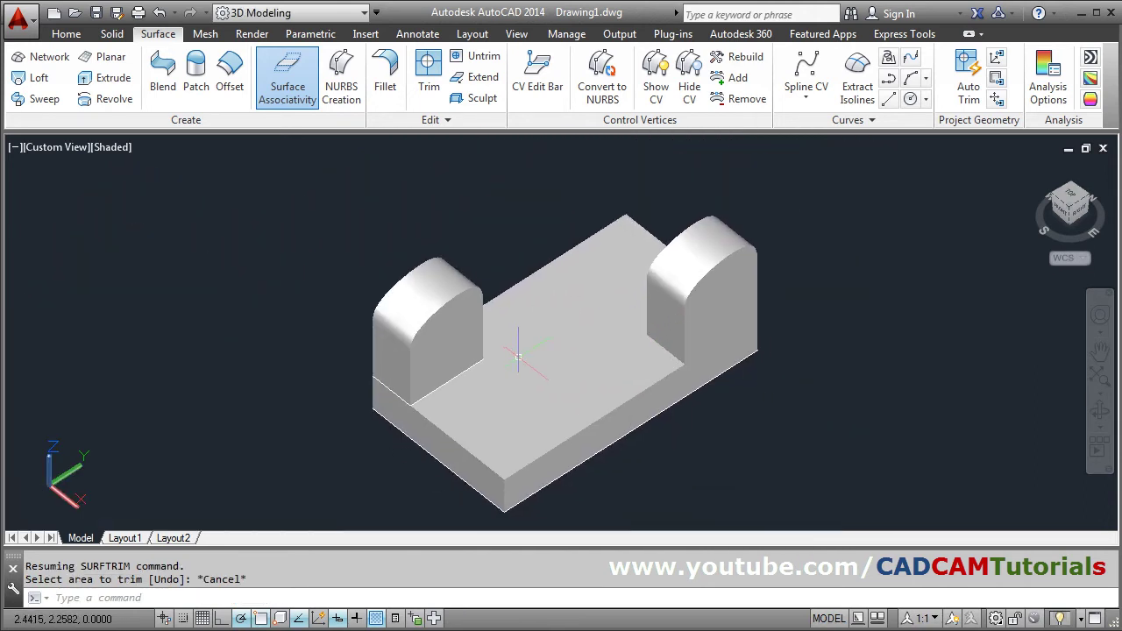
{"action": "scroll", "coordinate": [581, 390], "scroll_direction": "up", "scroll_amount": 3}
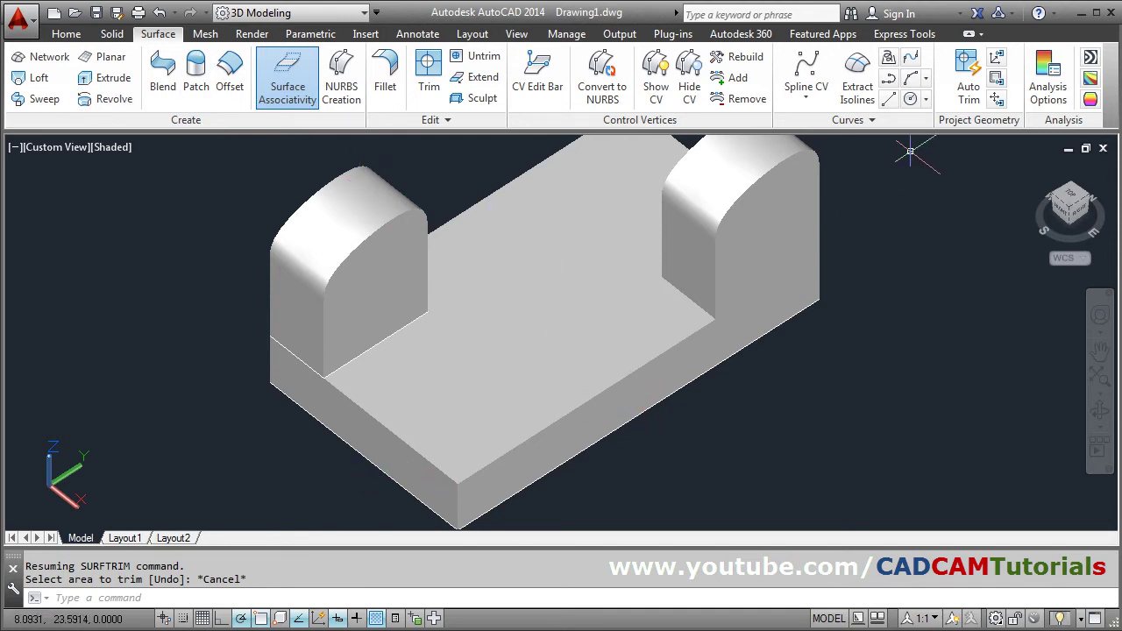
Draw guide lines 6 and 4 units long from the base's front corner.
{"action": "left_click", "coordinate": [895, 99]}
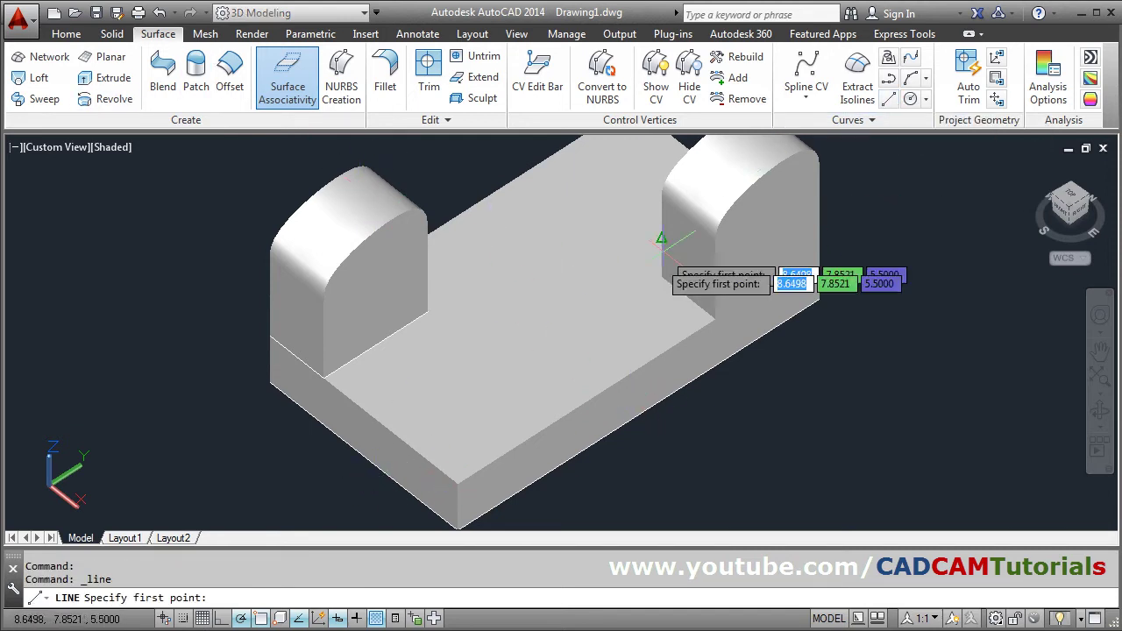
{"action": "left_click", "coordinate": [457, 483]}
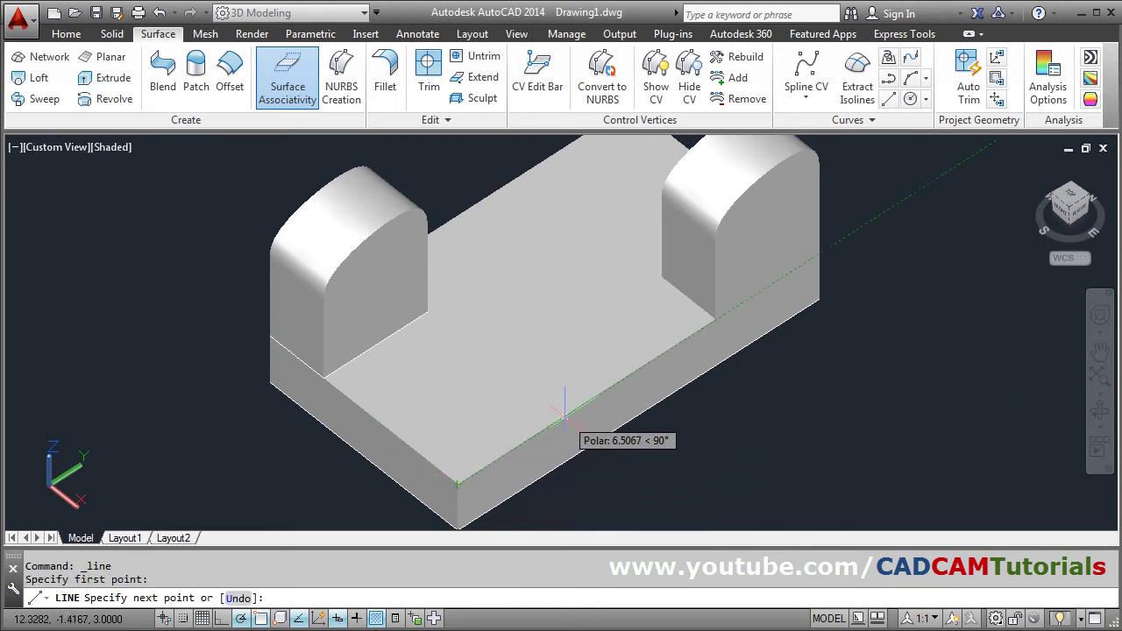
{"action": "type", "text": "6"}
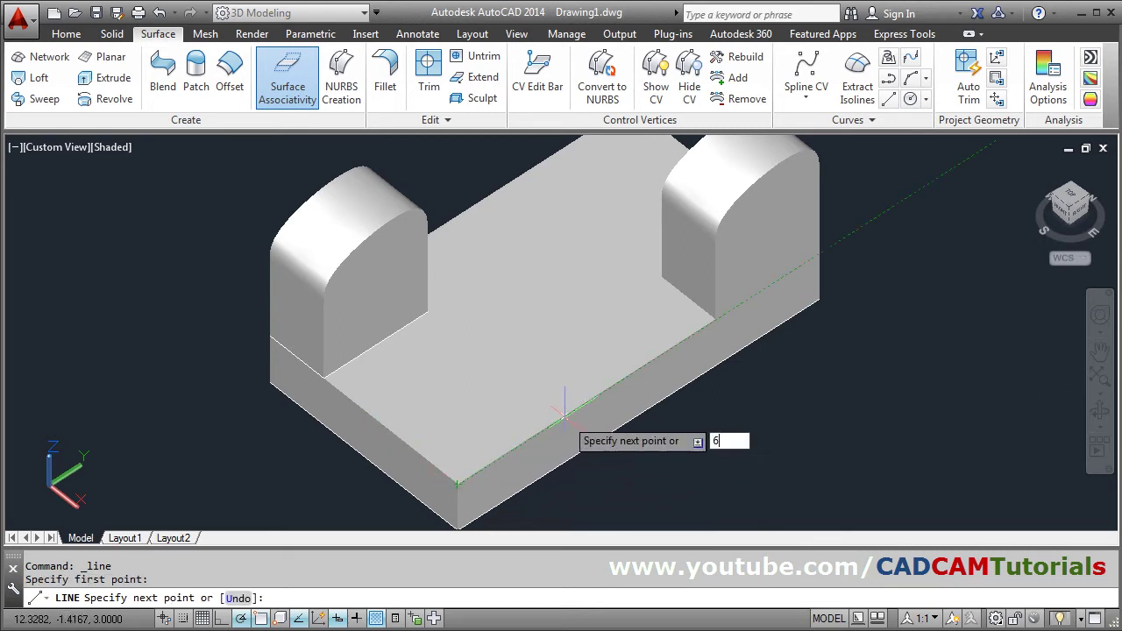
{"action": "key", "text": "Return"}
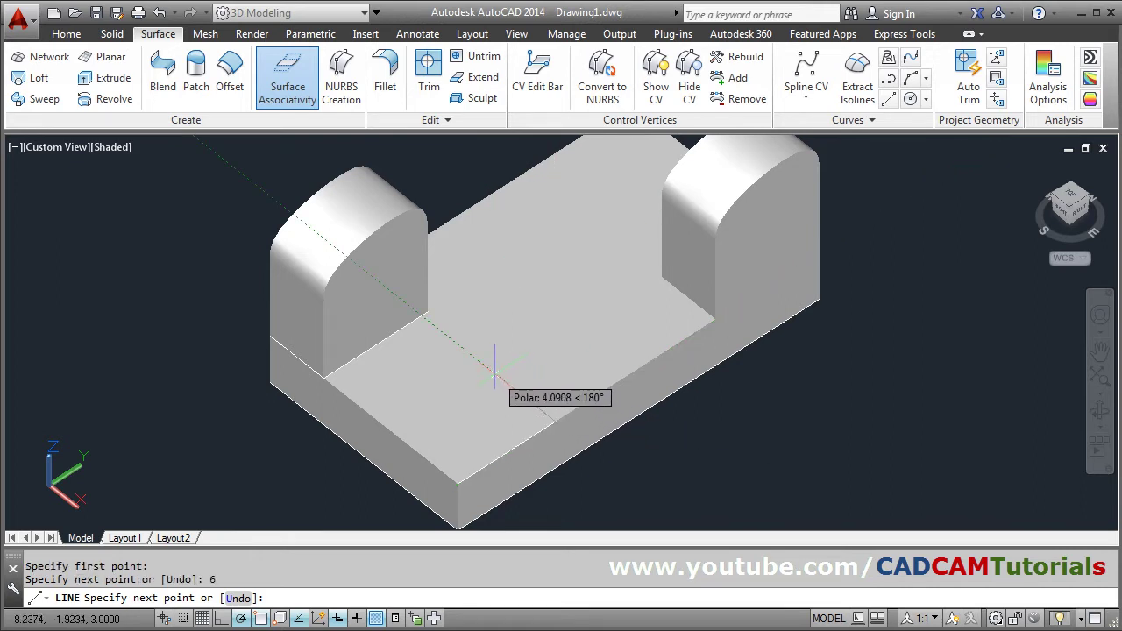
{"action": "type", "text": "4"}
{"action": "key", "text": "Return"}
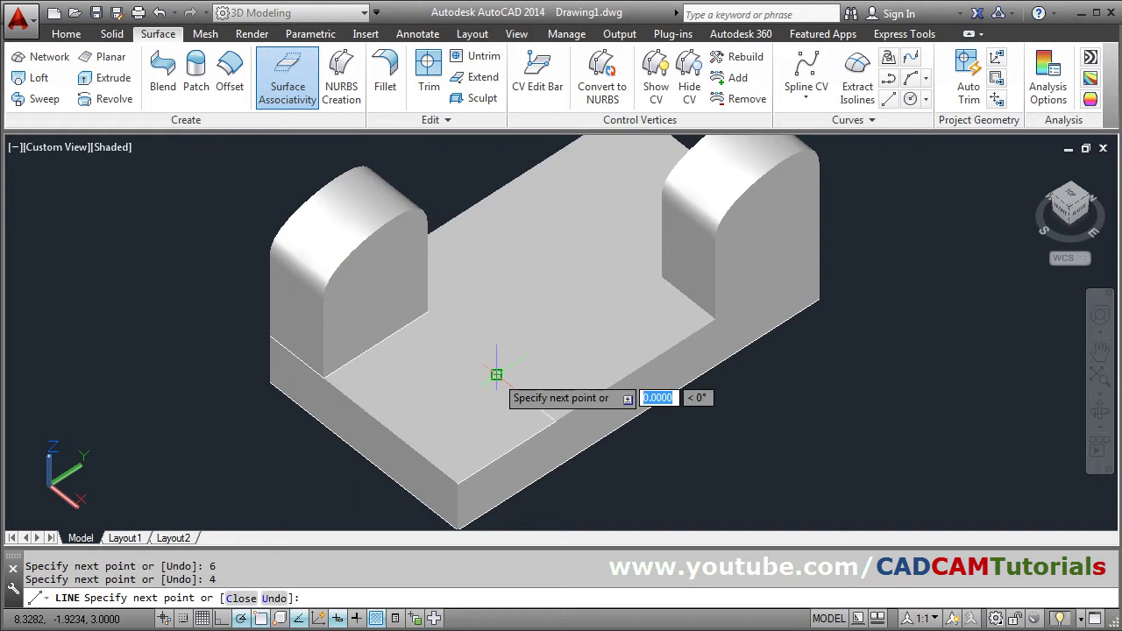
{"action": "key", "text": "Return"}
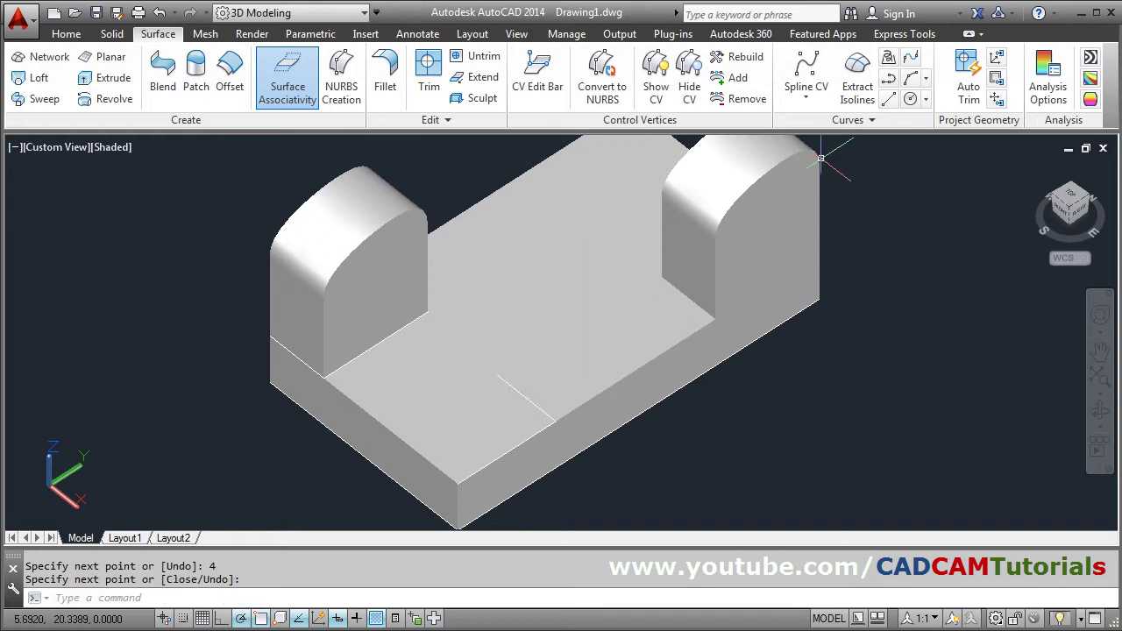
Draw a 5 by 4 rectangle from the guide line's end on the base top.
{"action": "left_click", "coordinate": [873, 121]}
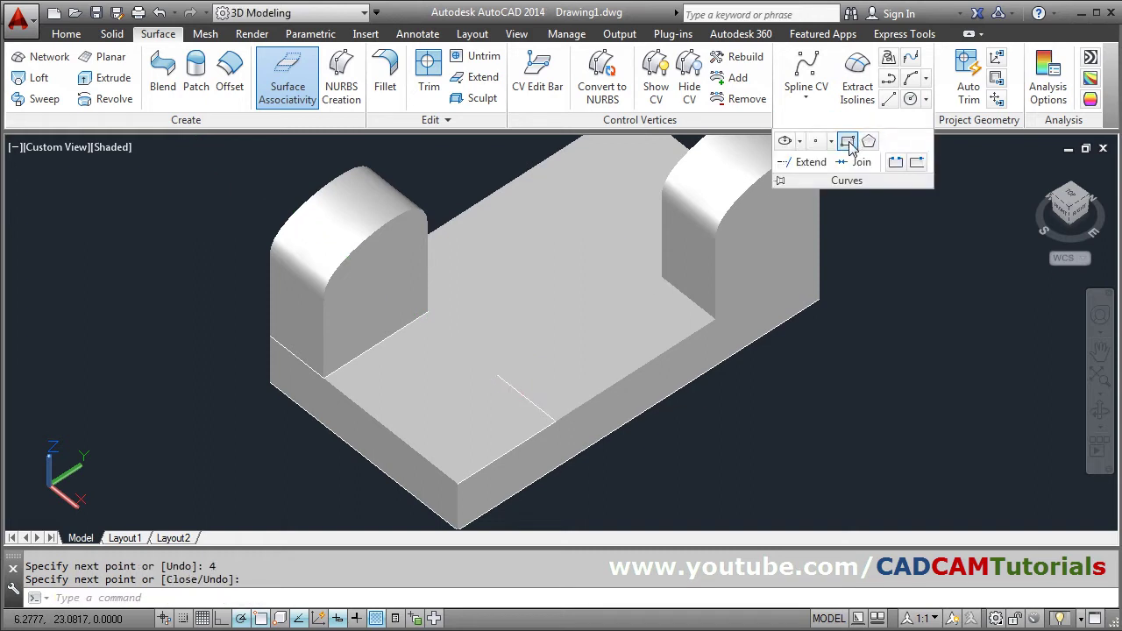
{"action": "left_click", "coordinate": [849, 142]}
{"action": "left_click", "coordinate": [496, 376]}
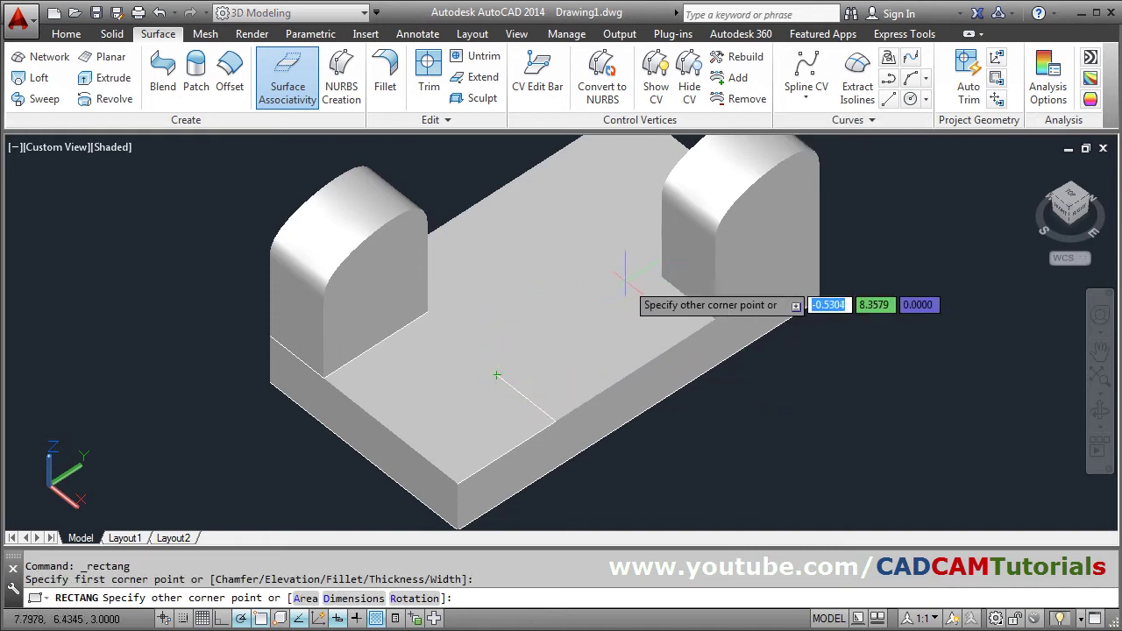
{"action": "scroll", "coordinate": [618, 275], "scroll_direction": "down", "scroll_amount": 3}
{"action": "scroll", "coordinate": [591, 269], "scroll_direction": "up", "scroll_amount": 2}
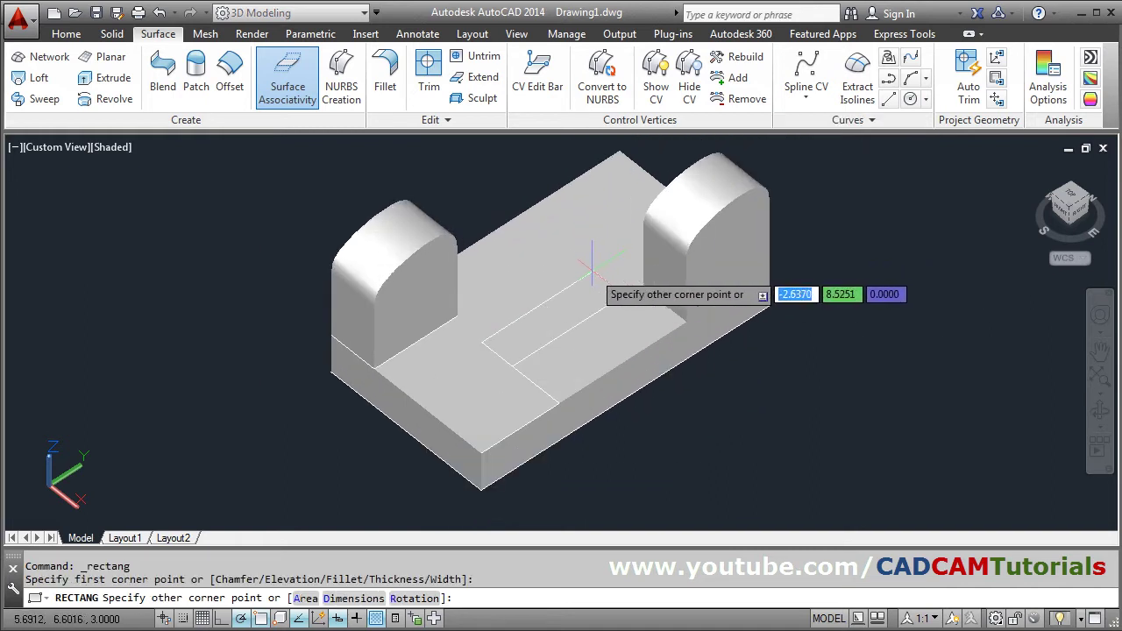
{"action": "scroll", "coordinate": [592, 268], "scroll_direction": "up", "scroll_amount": 2}
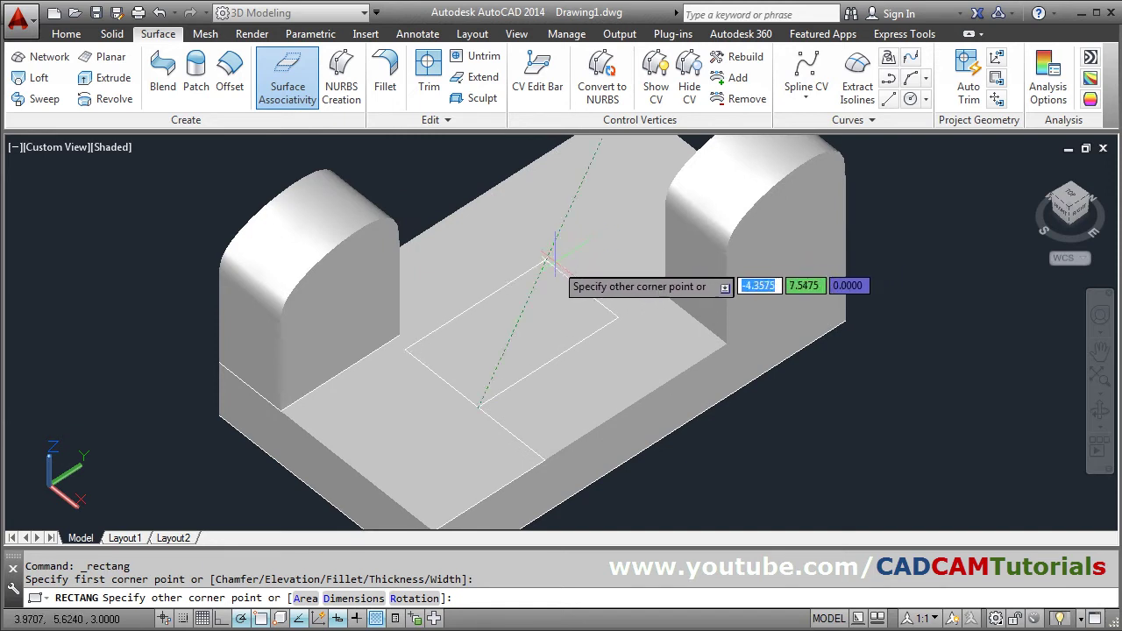
{"action": "left_click", "coordinate": [354, 599]}
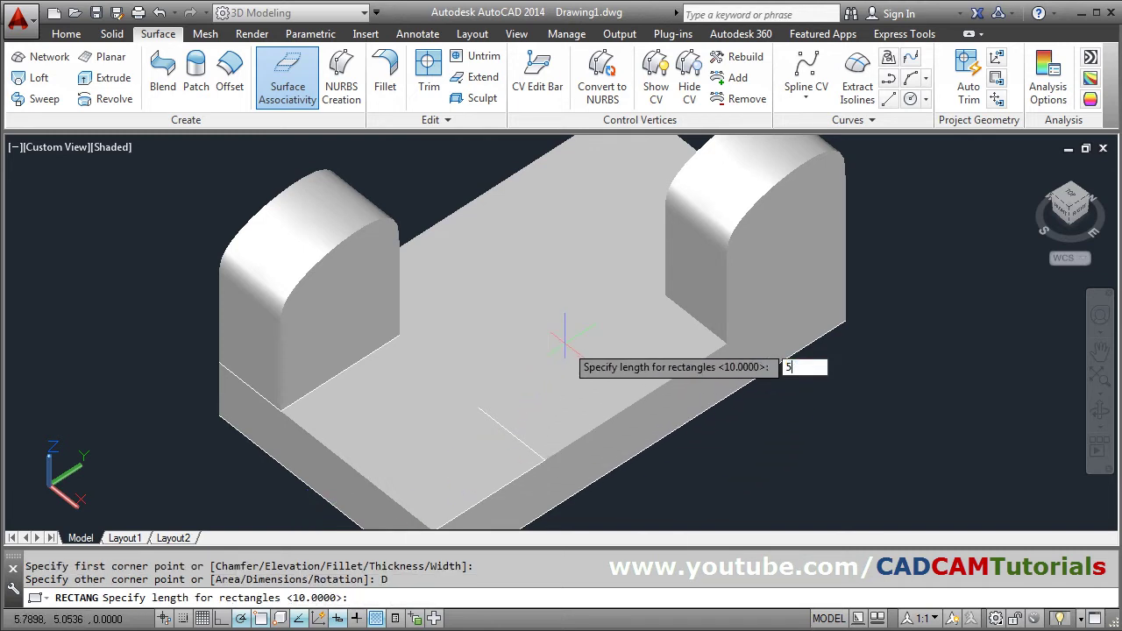
{"action": "type", "text": "5"}
{"action": "key", "text": "Return"}
{"action": "type", "text": "4"}
{"action": "key", "text": "Return"}
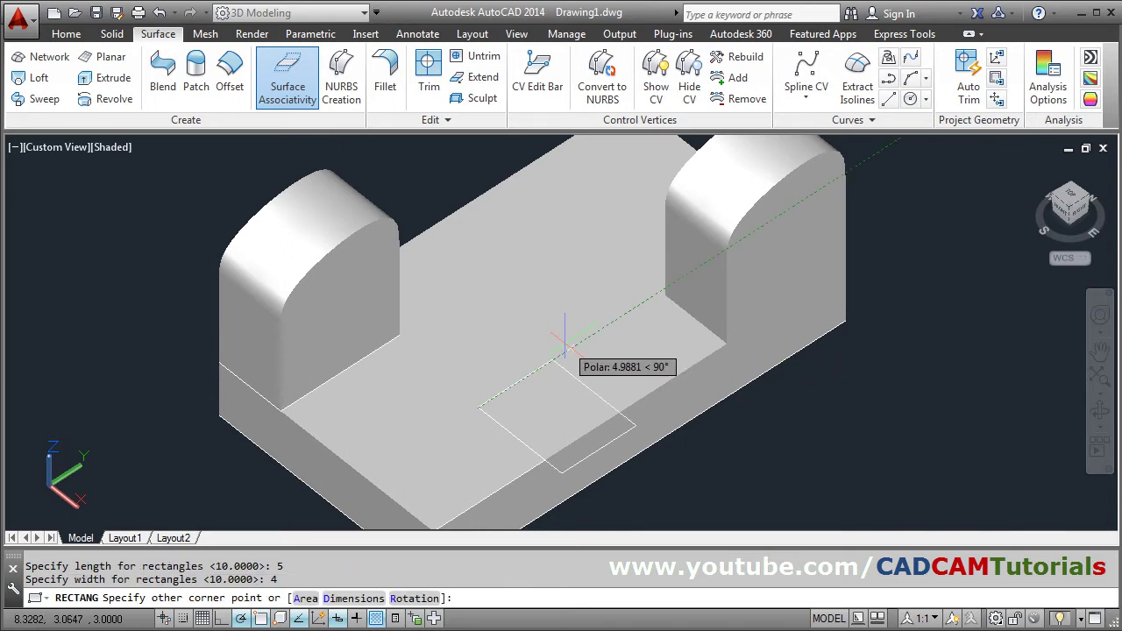
{"action": "left_click", "coordinate": [503, 334]}
{"action": "scroll", "coordinate": [469, 386], "scroll_direction": "up", "scroll_amount": 3}
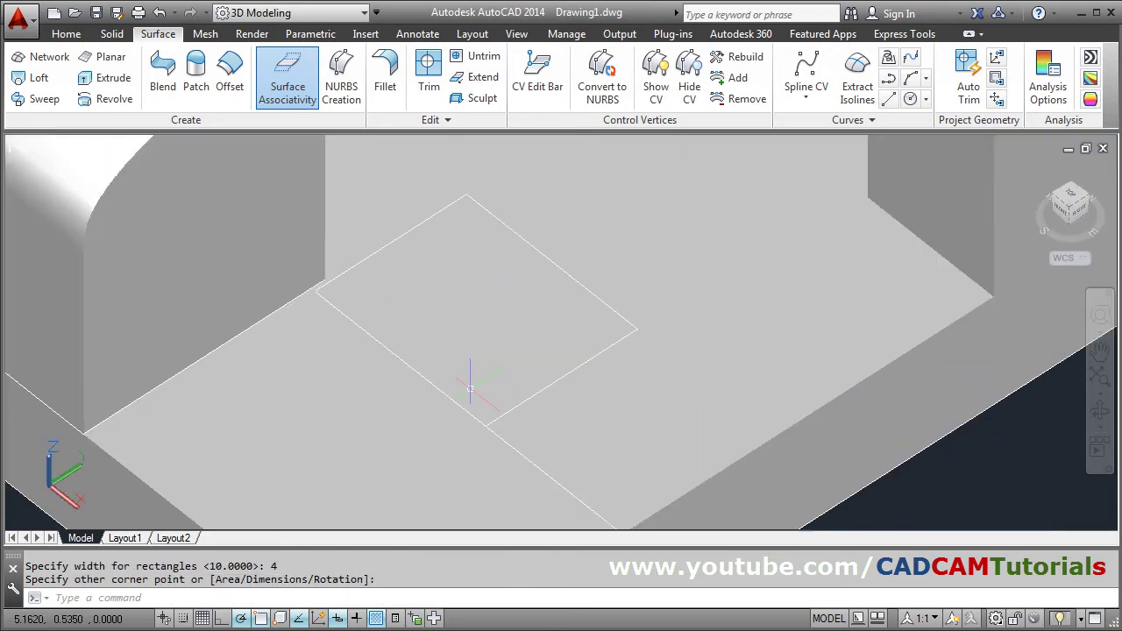
{"action": "scroll", "coordinate": [526, 321], "scroll_direction": "down", "scroll_amount": 4}
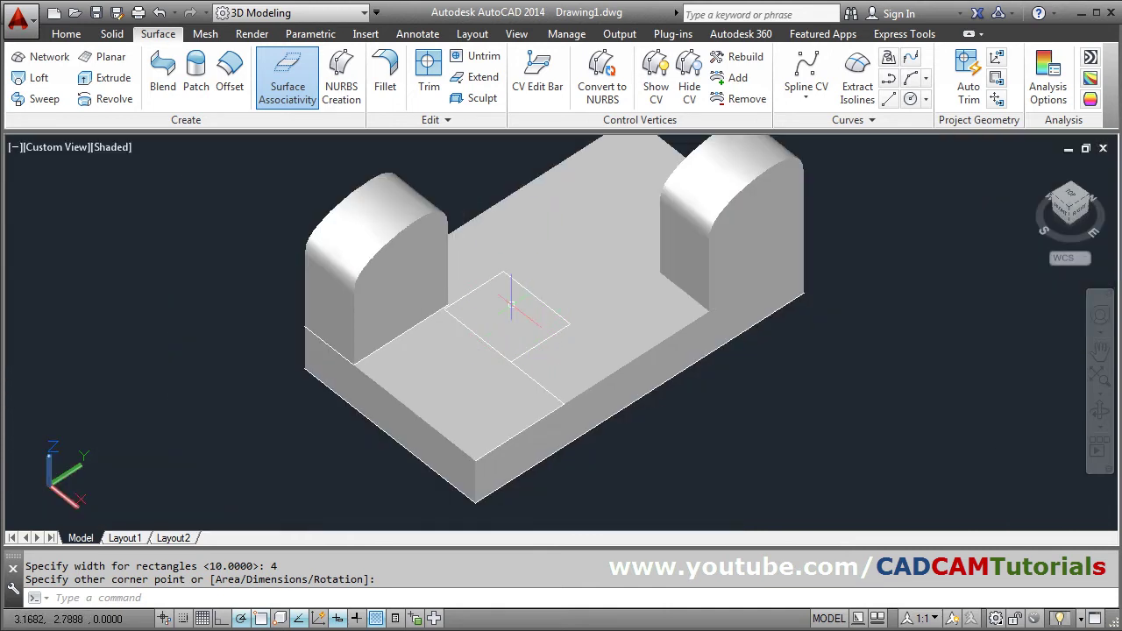
{"action": "scroll", "coordinate": [510, 304], "scroll_direction": "up", "scroll_amount": 3}
{"action": "scroll", "coordinate": [507, 311], "scroll_direction": "down", "scroll_amount": 3}
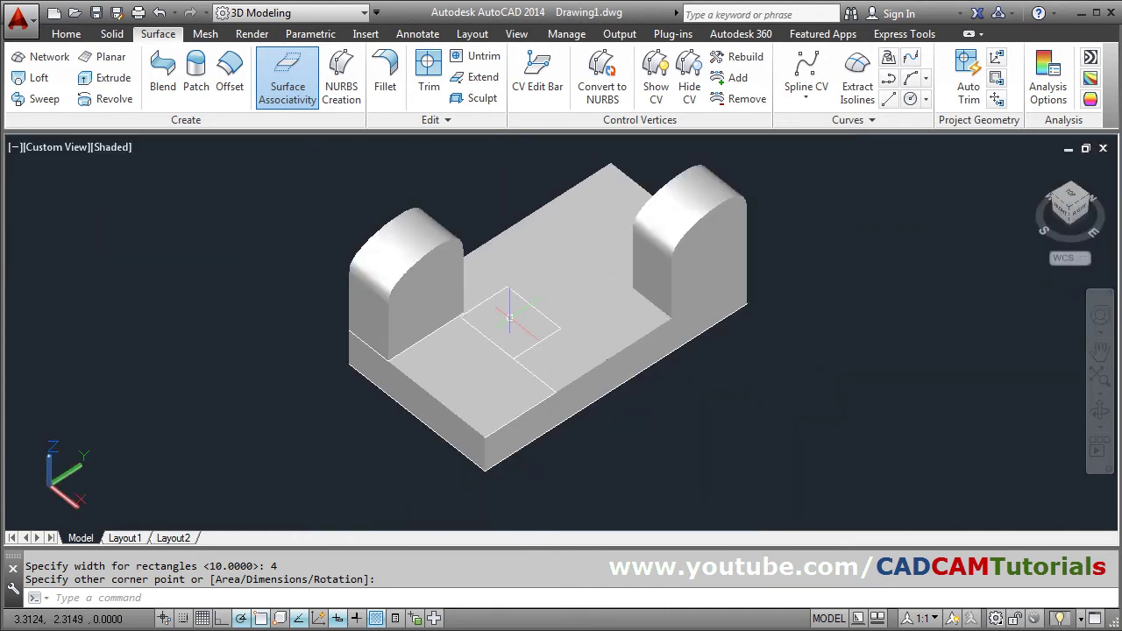
Extrude the 5 by 4 rectangle 3 units into open surface walls on the base.
{"action": "left_click", "coordinate": [122, 80]}
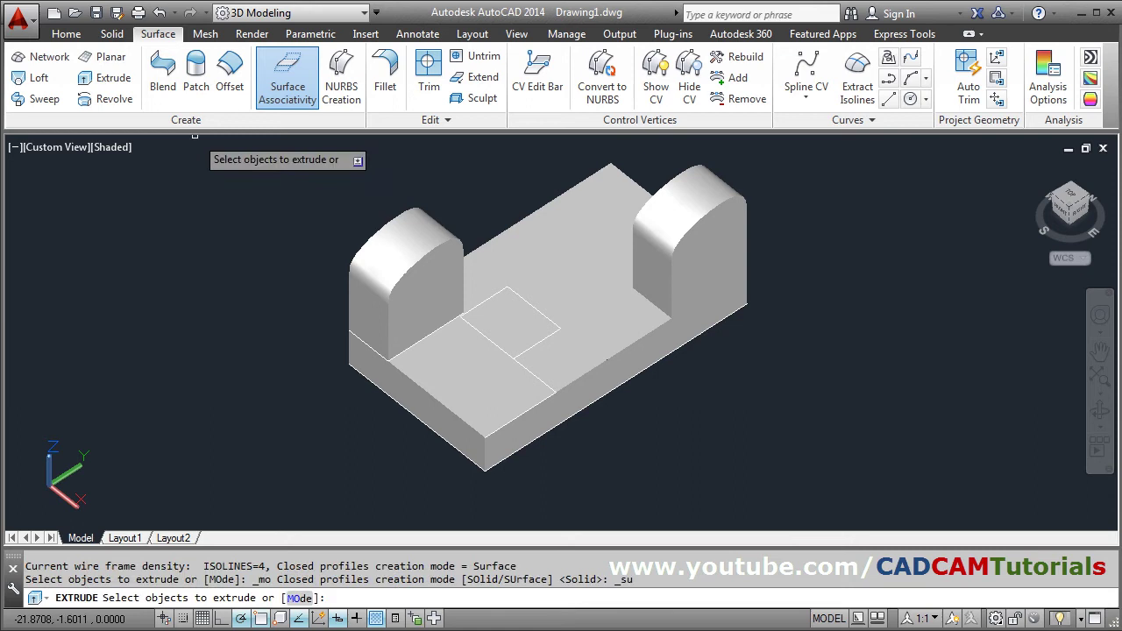
{"action": "left_click", "coordinate": [534, 347]}
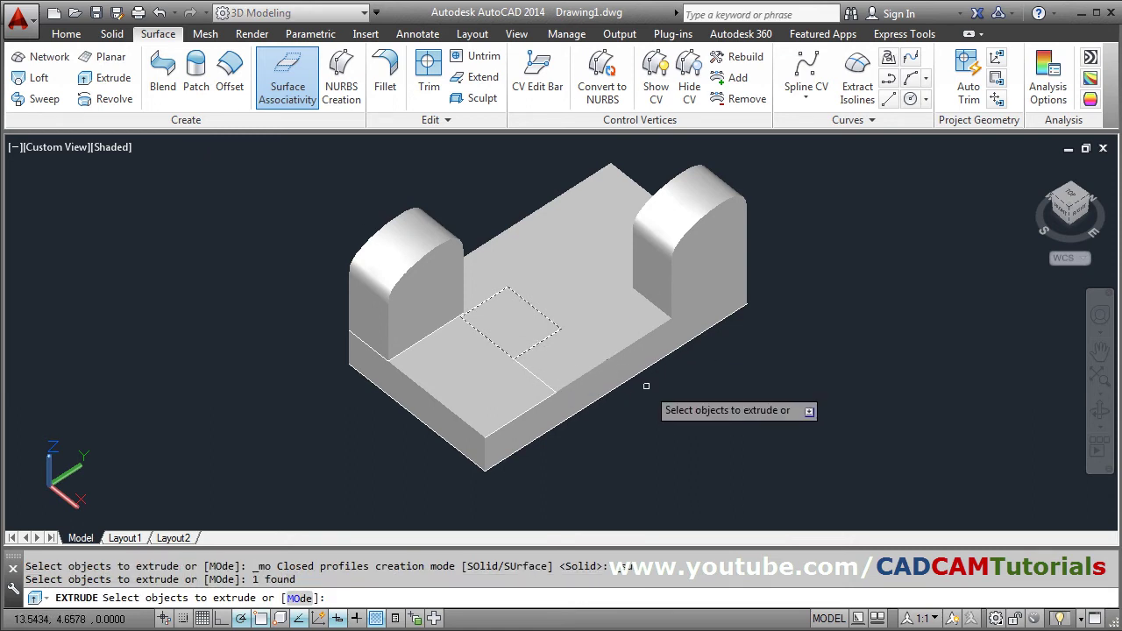
{"action": "key", "text": "Return"}
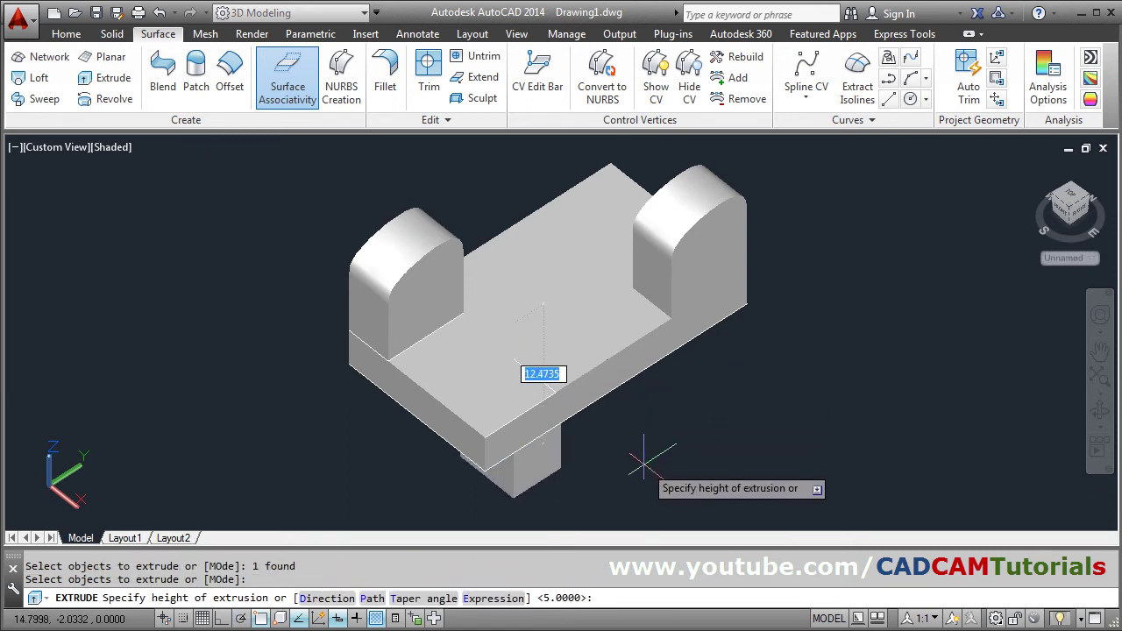
{"action": "scroll", "coordinate": [644, 462], "scroll_direction": "up", "scroll_amount": 2}
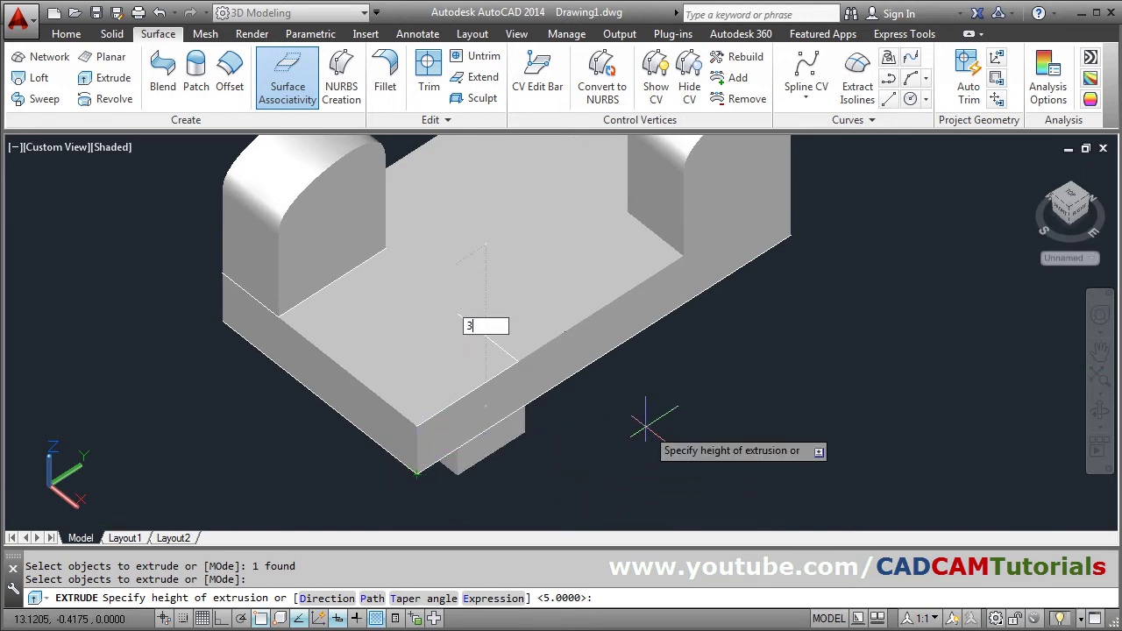
{"action": "key", "text": "Return"}
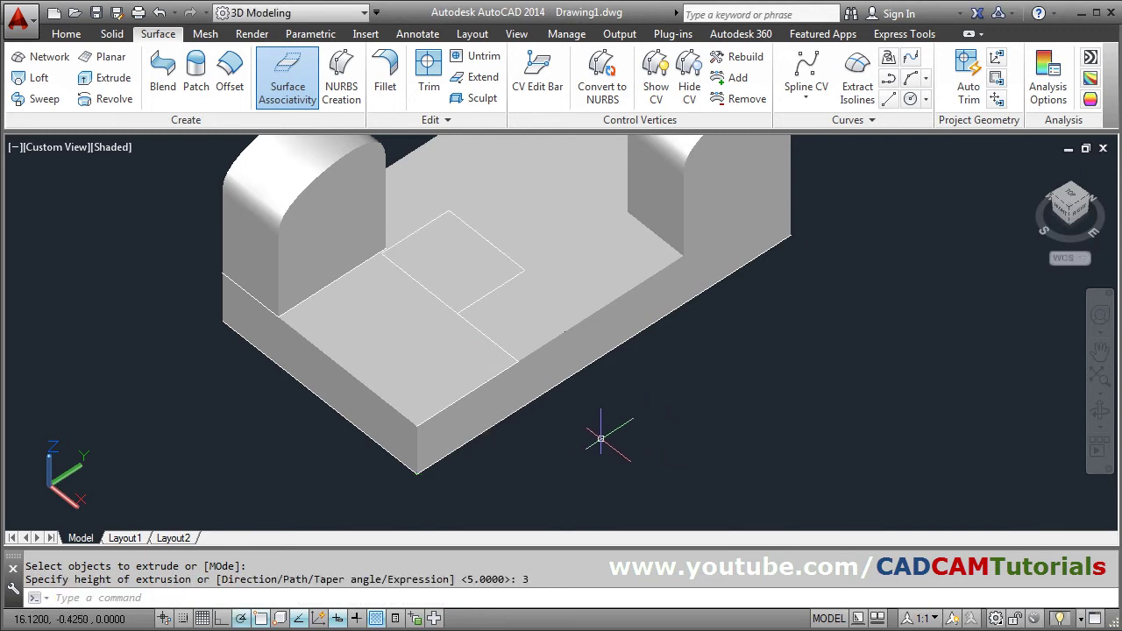
{"action": "mouse_move", "coordinate": [613, 394]}
{"action": "middle_mouse_down", "text": "shift"}
{"action": "mouse_move", "coordinate": [608, 284]}
{"action": "mouse_move", "coordinate": [626, 242]}
{"action": "mouse_move", "coordinate": [636, 310]}
{"action": "mouse_move", "coordinate": [606, 391]}
{"action": "middle_mouse_up", "text": "shift"}
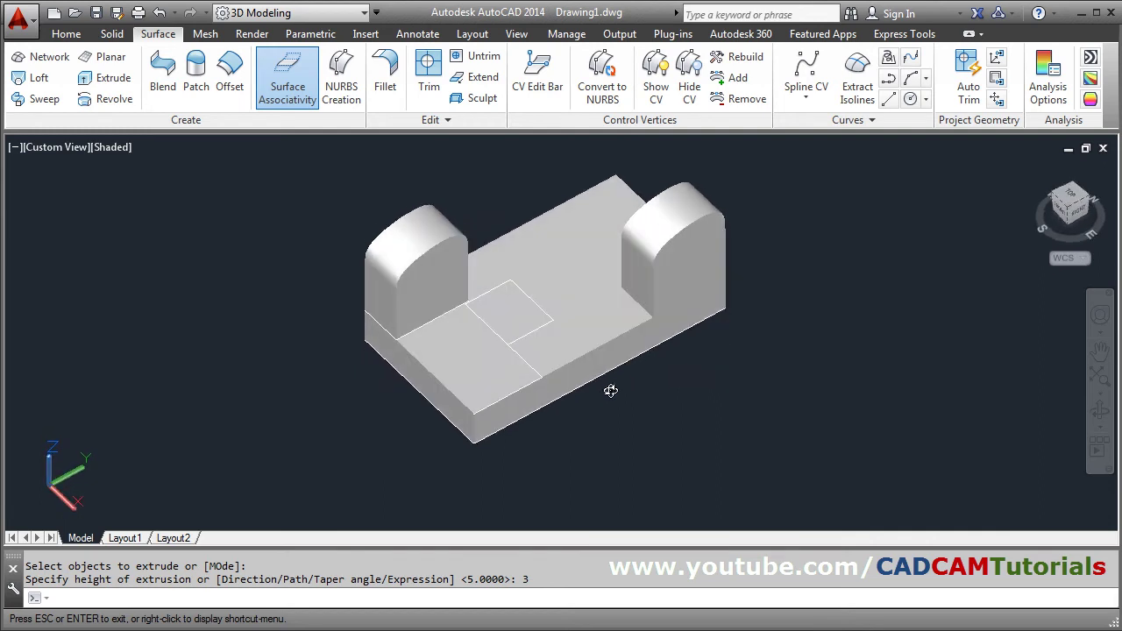
{"action": "scroll", "coordinate": [498, 282], "scroll_direction": "up", "scroll_amount": 4}
Trim the base's top surface with the rectangle, removing the area inside it.
{"action": "scroll", "coordinate": [555, 210], "scroll_direction": "up", "scroll_amount": 2}
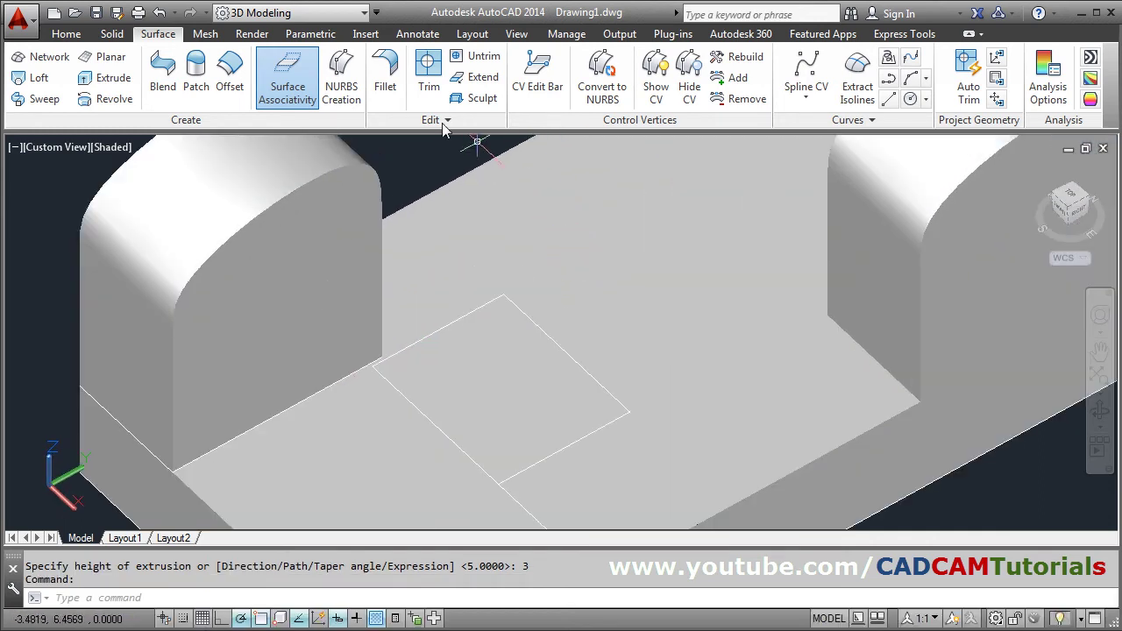
{"action": "left_click", "coordinate": [429, 79]}
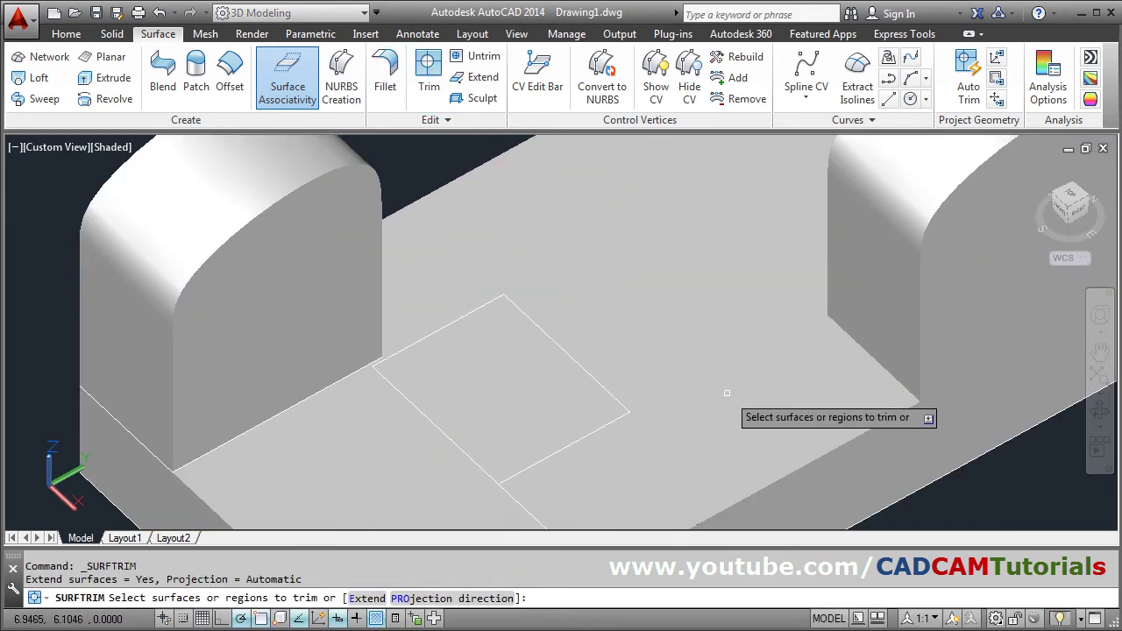
{"action": "left_click", "coordinate": [676, 379]}
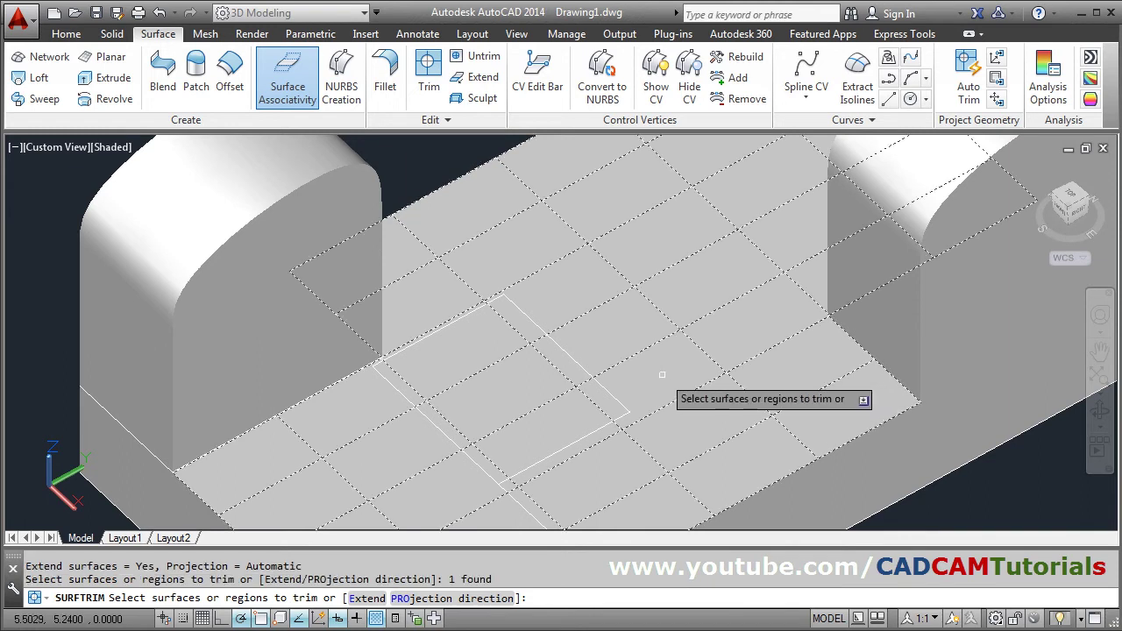
{"action": "key", "text": "Return"}
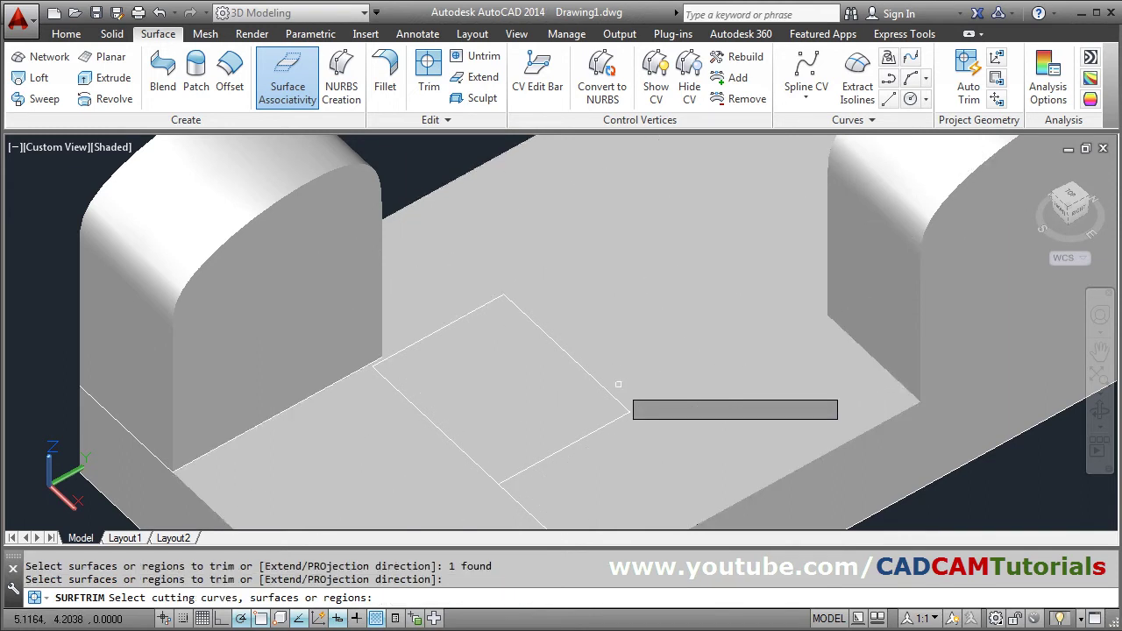
{"action": "left_click", "coordinate": [606, 391]}
{"action": "key", "text": "Return"}
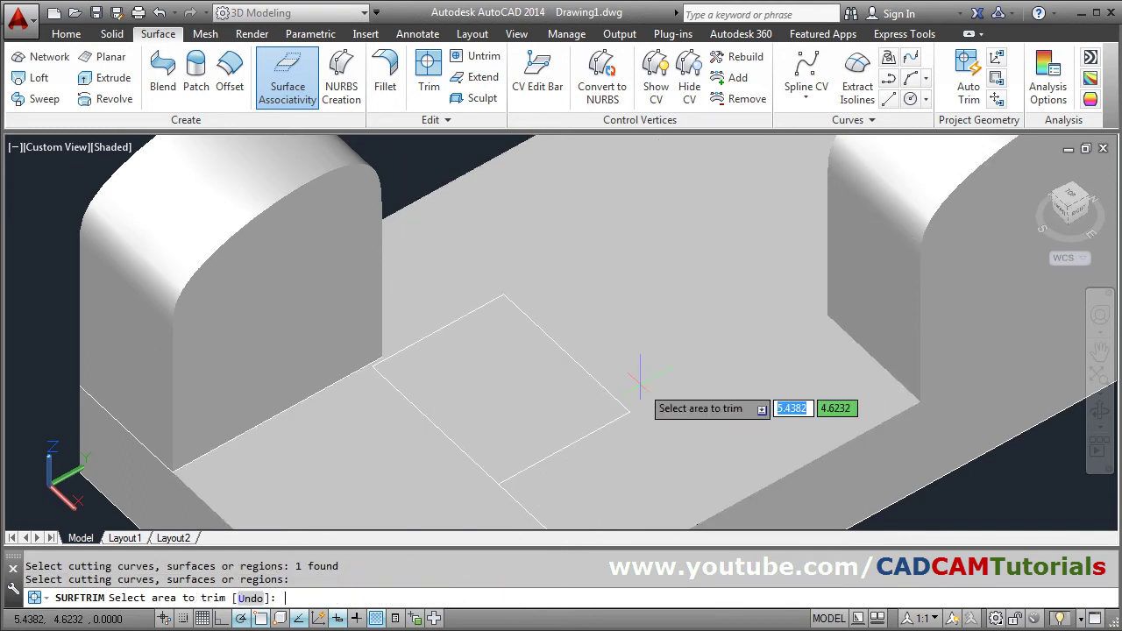
{"action": "left_click", "coordinate": [540, 399]}
{"action": "scroll", "coordinate": [539, 399], "scroll_direction": "down", "scroll_amount": 3}
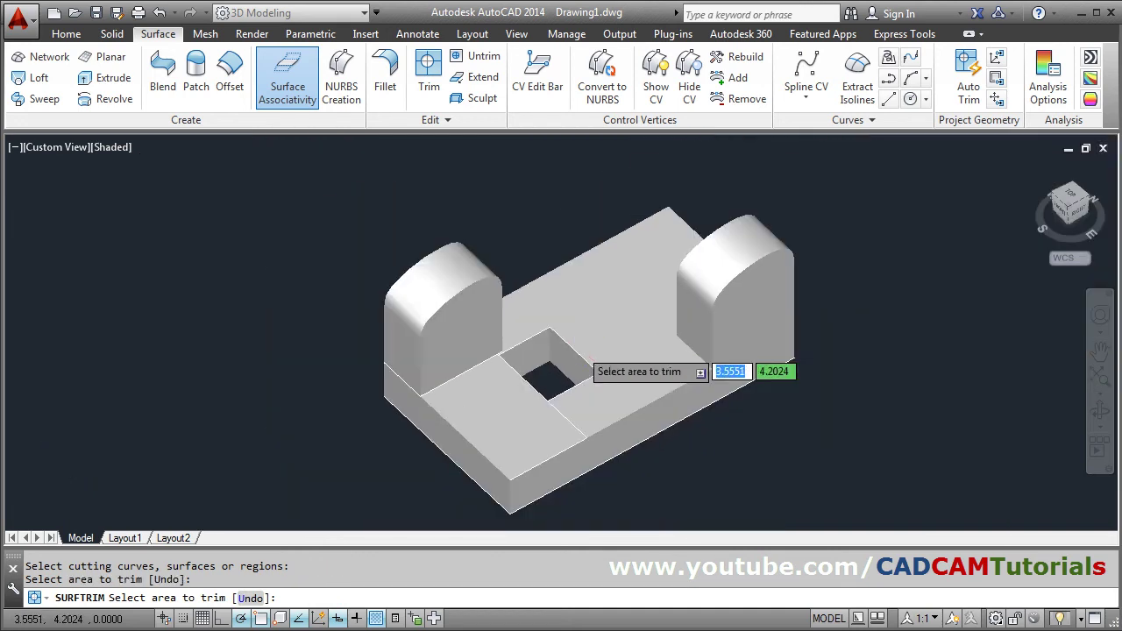
{"action": "key", "text": "Escape"}
Orbit and zoom to inspect the new rectangular hole through the base.
{"action": "middle_click_drag", "start_coordinate": [522, 362], "coordinate": [571, 373], "text": "shift"}
{"action": "scroll", "coordinate": [568, 351], "scroll_direction": "up", "scroll_amount": 5}
{"action": "scroll", "coordinate": [575, 368], "scroll_direction": "down", "scroll_amount": 2}
{"action": "scroll", "coordinate": [579, 377], "scroll_direction": "down", "scroll_amount": 3}
{"action": "scroll", "coordinate": [596, 370], "scroll_direction": "up", "scroll_amount": 4}
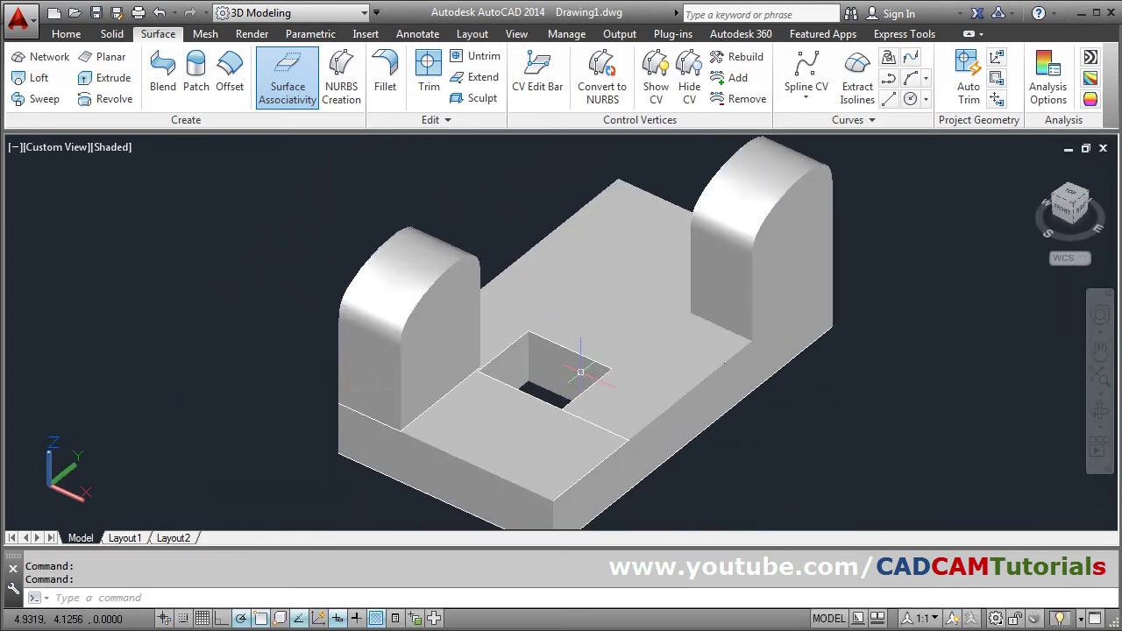
{"action": "scroll", "coordinate": [596, 371], "scroll_direction": "down", "scroll_amount": 3}
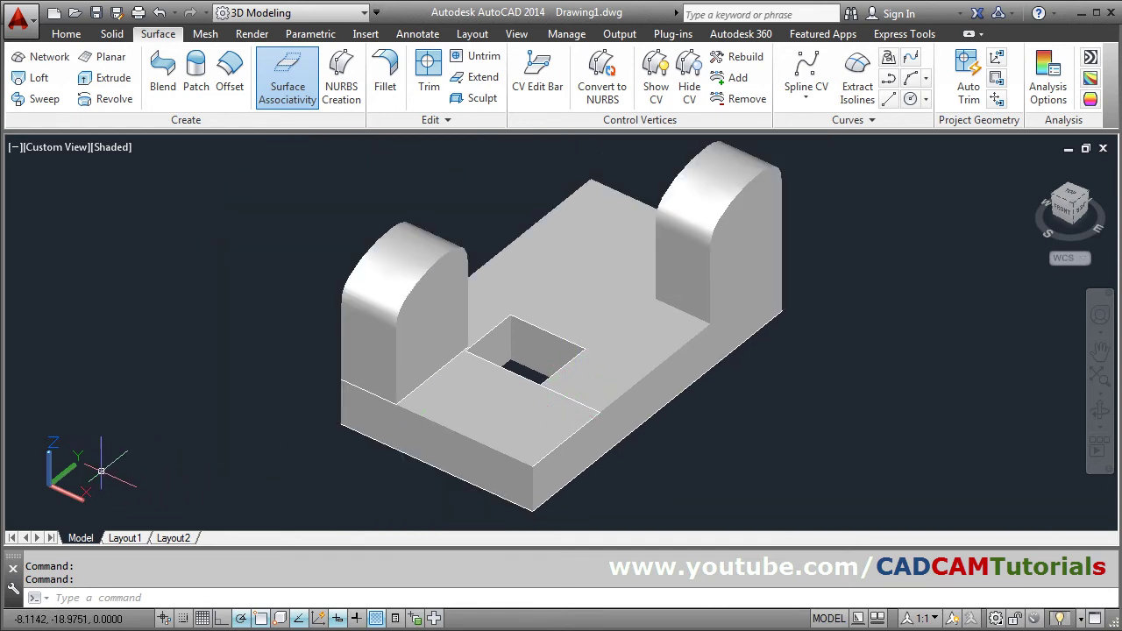
{"action": "scroll", "coordinate": [601, 455], "scroll_direction": "down", "scroll_amount": 2}
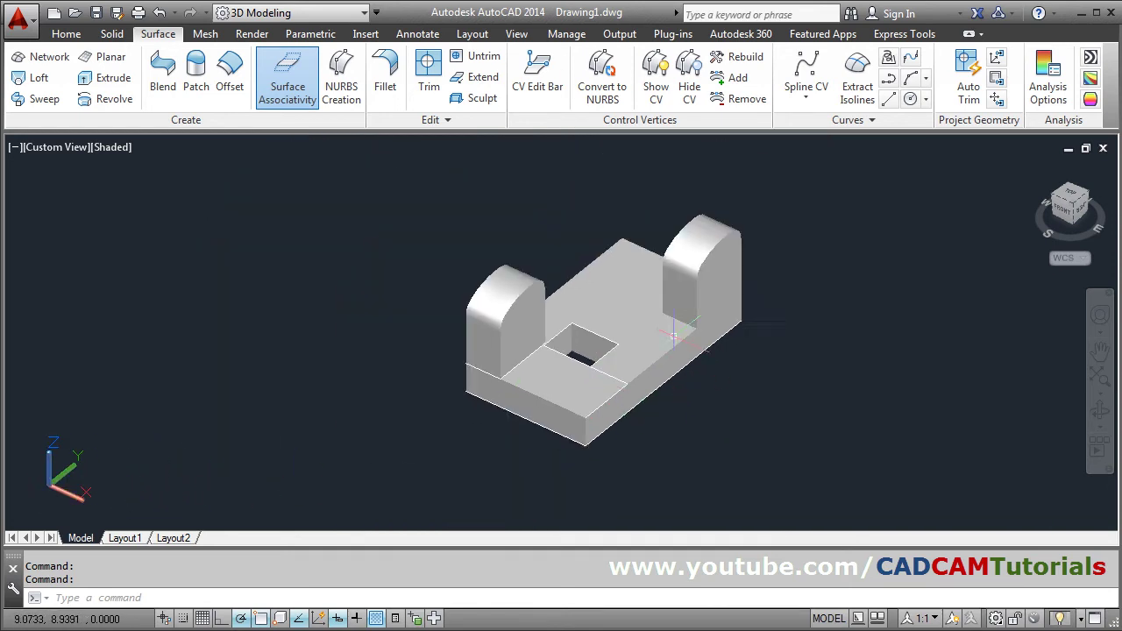
{"action": "scroll", "coordinate": [561, 395], "scroll_direction": "up", "scroll_amount": 5}
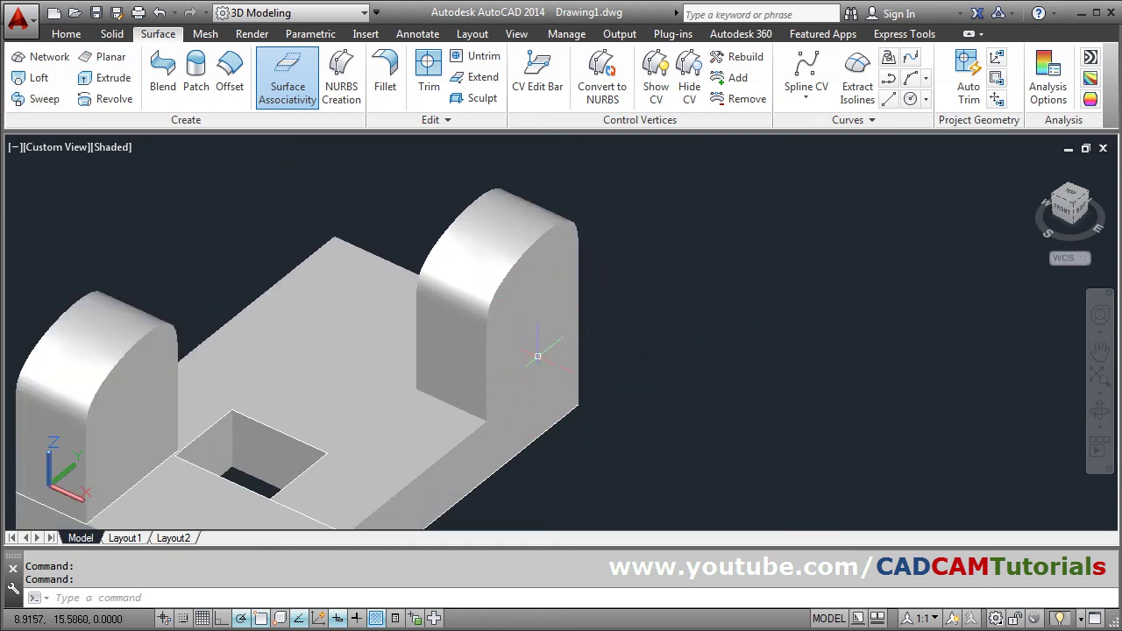
Set the UCS to the Right preset from the Home tab.
{"action": "left_click", "coordinate": [66, 35]}
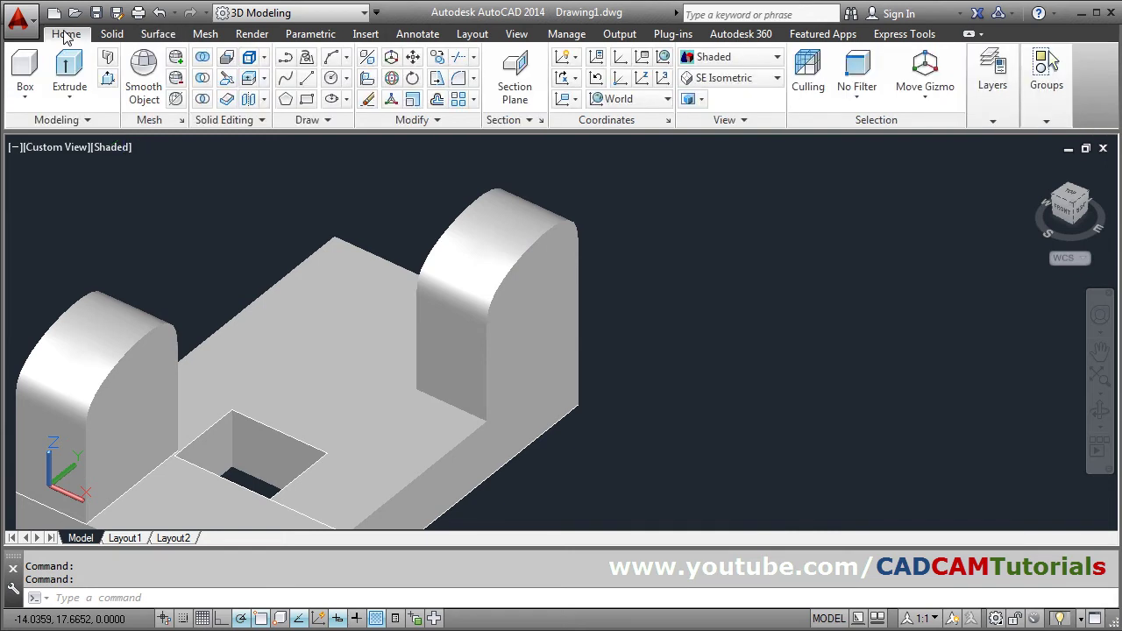
{"action": "left_click", "coordinate": [636, 100]}
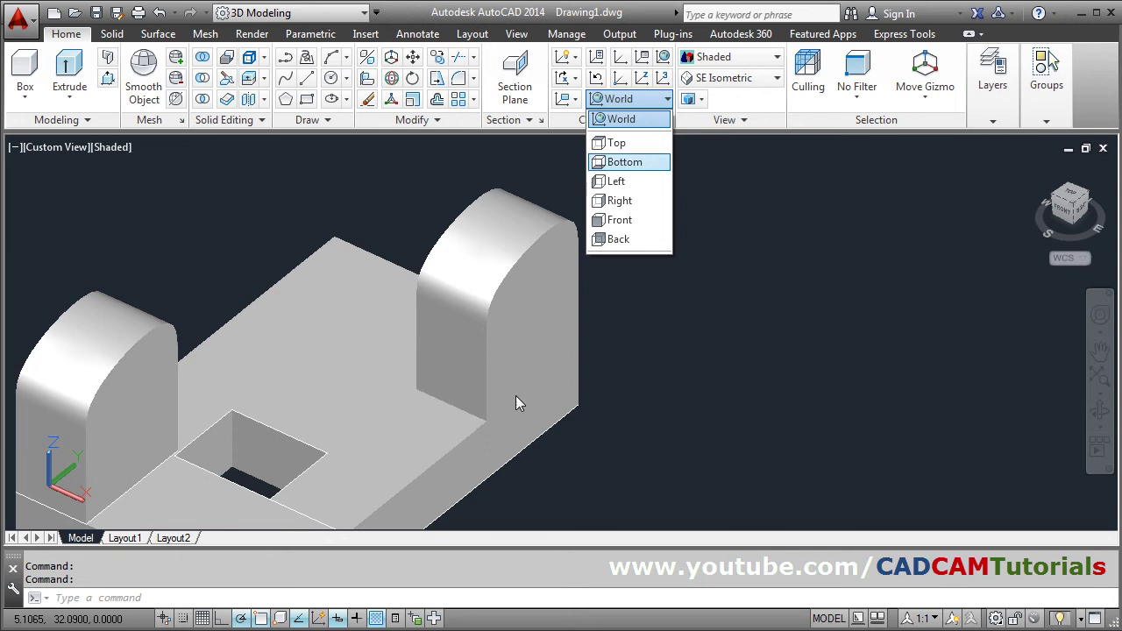
{"action": "left_click", "coordinate": [633, 204]}
{"action": "scroll", "coordinate": [701, 238], "scroll_direction": "down", "scroll_amount": 3}
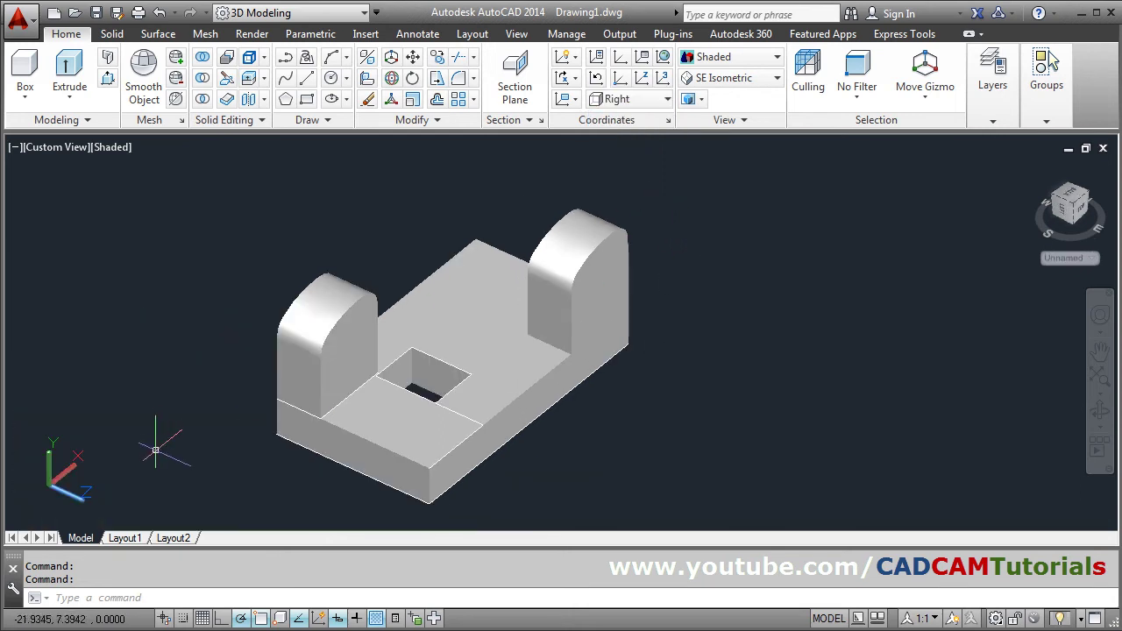
{"action": "scroll", "coordinate": [718, 256], "scroll_direction": "up", "scroll_amount": 3}
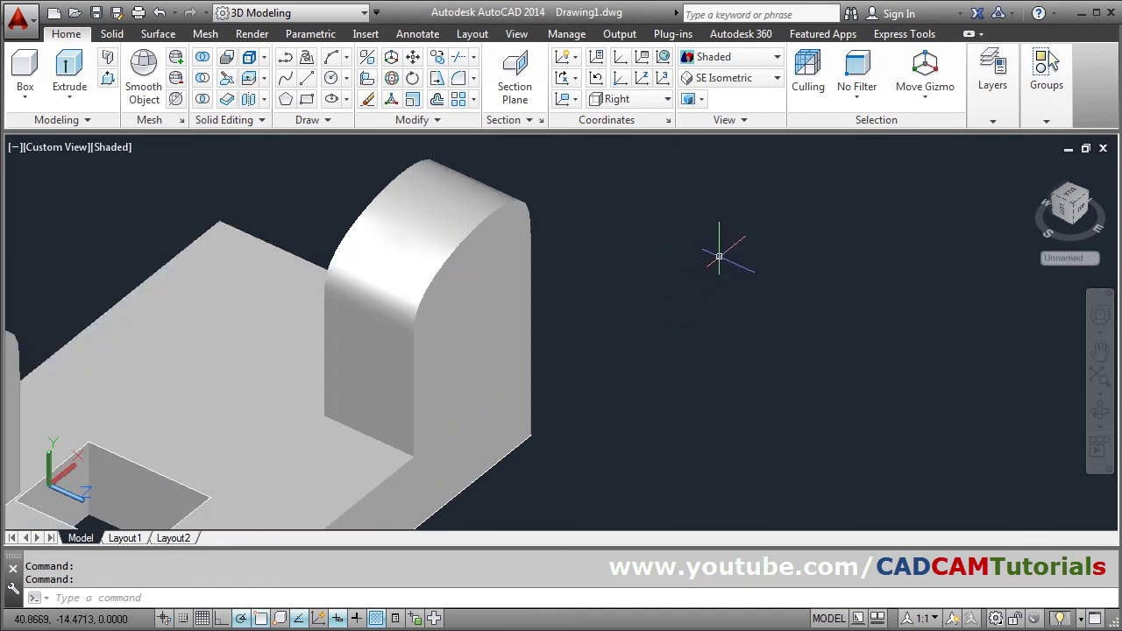
{"action": "scroll", "coordinate": [535, 289], "scroll_direction": "up", "scroll_amount": 1}
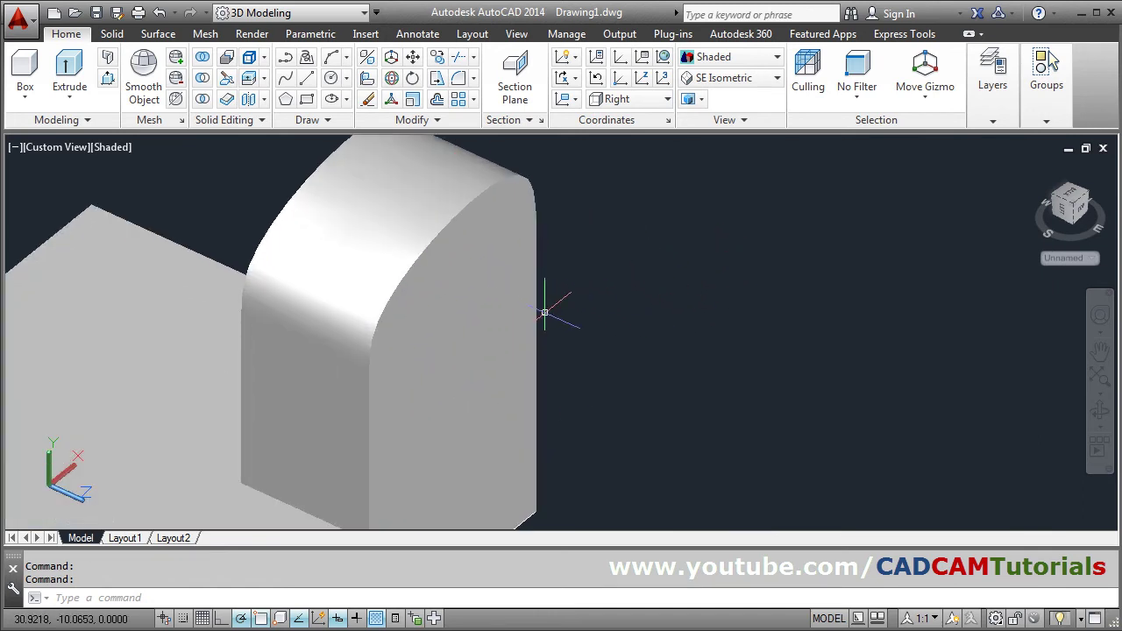
{"action": "scroll", "coordinate": [491, 219], "scroll_direction": "down", "scroll_amount": 2}
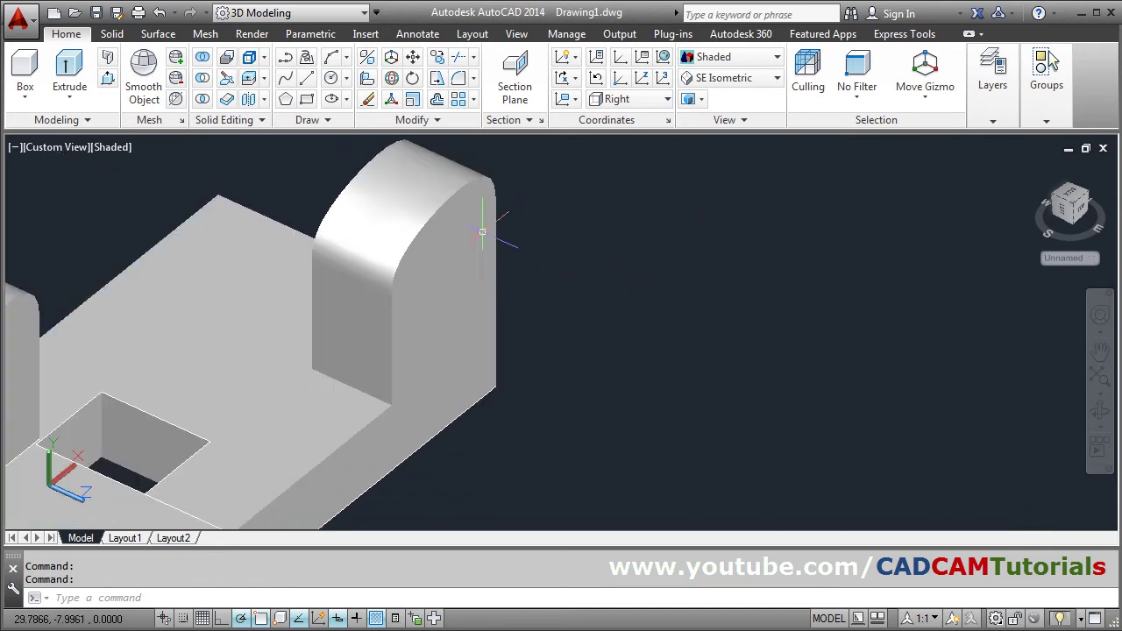
Draw a radius 1.5893 circle on the upright's outer face below its rounded top.
{"action": "left_click", "coordinate": [331, 79]}
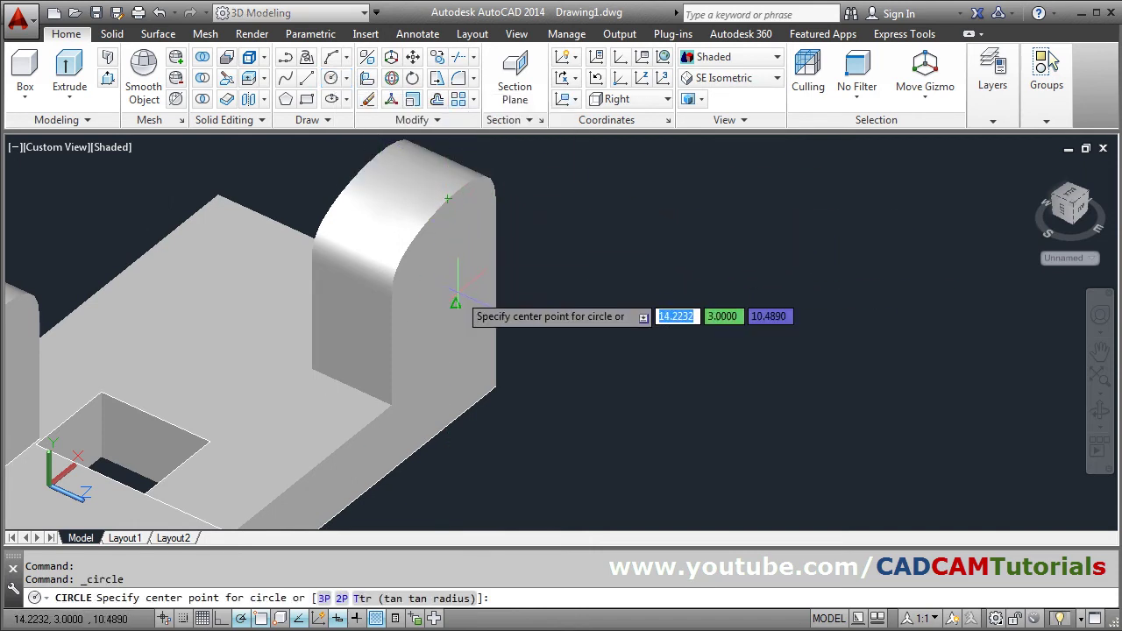
{"action": "scroll", "coordinate": [453, 307], "scroll_direction": "up", "scroll_amount": 1}
{"action": "middle_click_drag", "start_coordinate": [504, 253], "coordinate": [502, 318]}
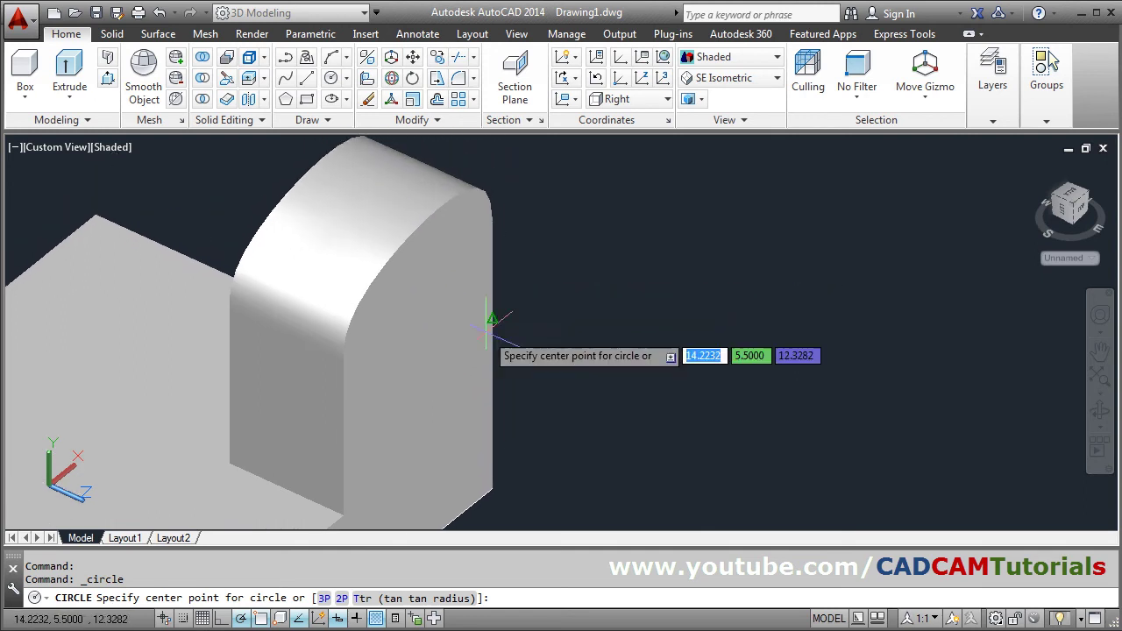
{"action": "left_click", "coordinate": [425, 372]}
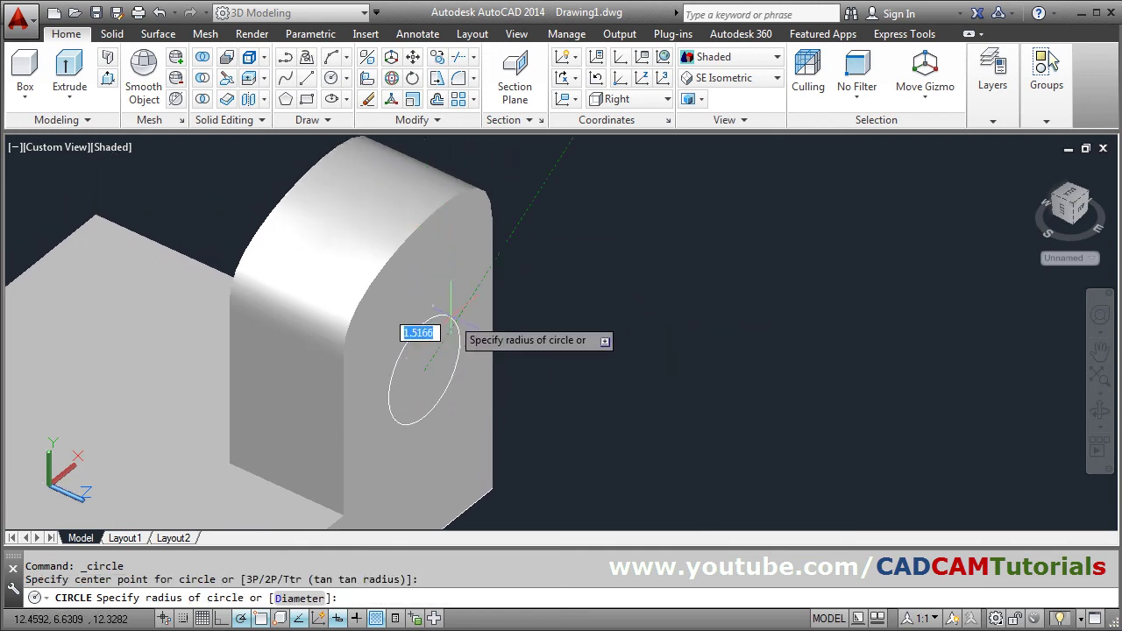
{"action": "left_click", "coordinate": [454, 316]}
Extrude the circle 3 units outward into an open cylindrical pin surface.
{"action": "scroll", "coordinate": [539, 282], "scroll_direction": "down", "scroll_amount": 4}
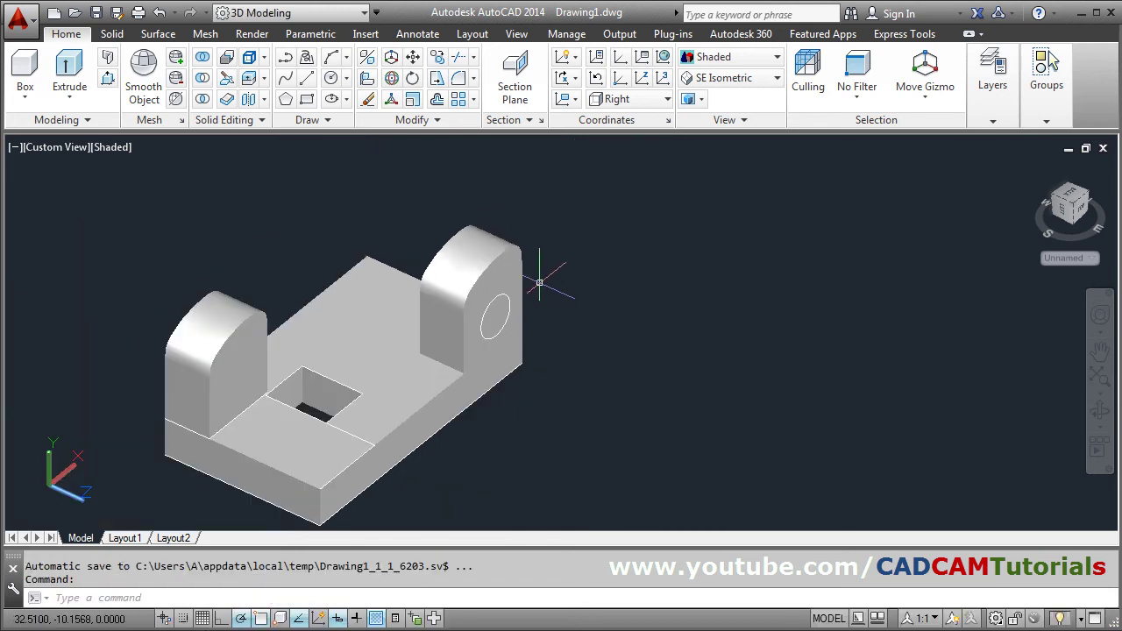
{"action": "scroll", "coordinate": [567, 346], "scroll_direction": "up", "scroll_amount": 2}
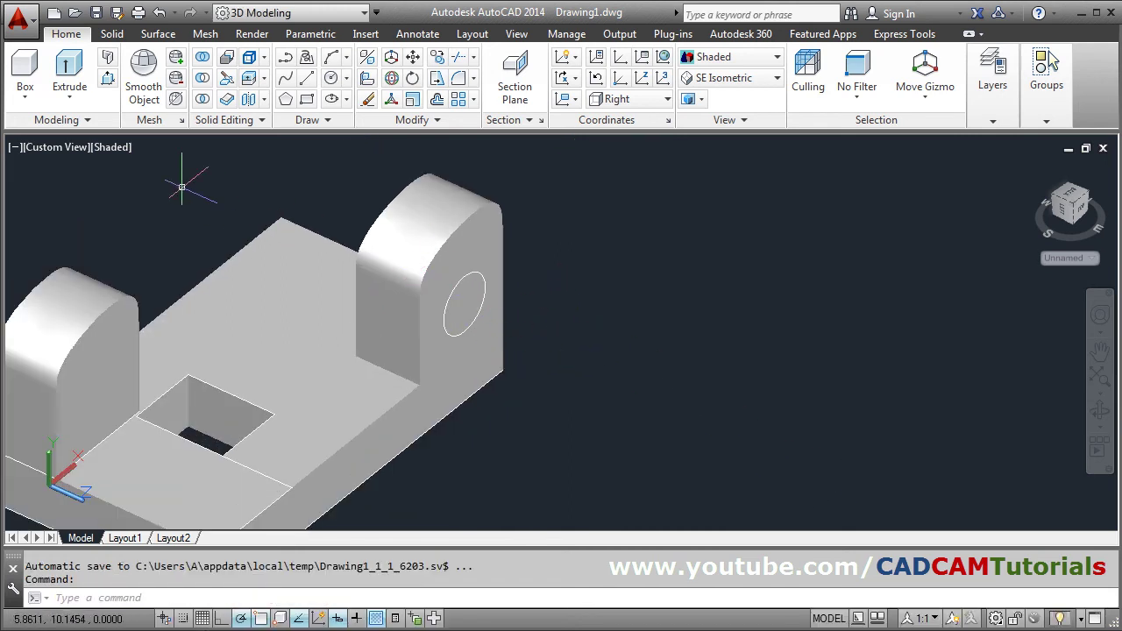
{"action": "left_click", "coordinate": [160, 34]}
{"action": "left_click", "coordinate": [101, 81]}
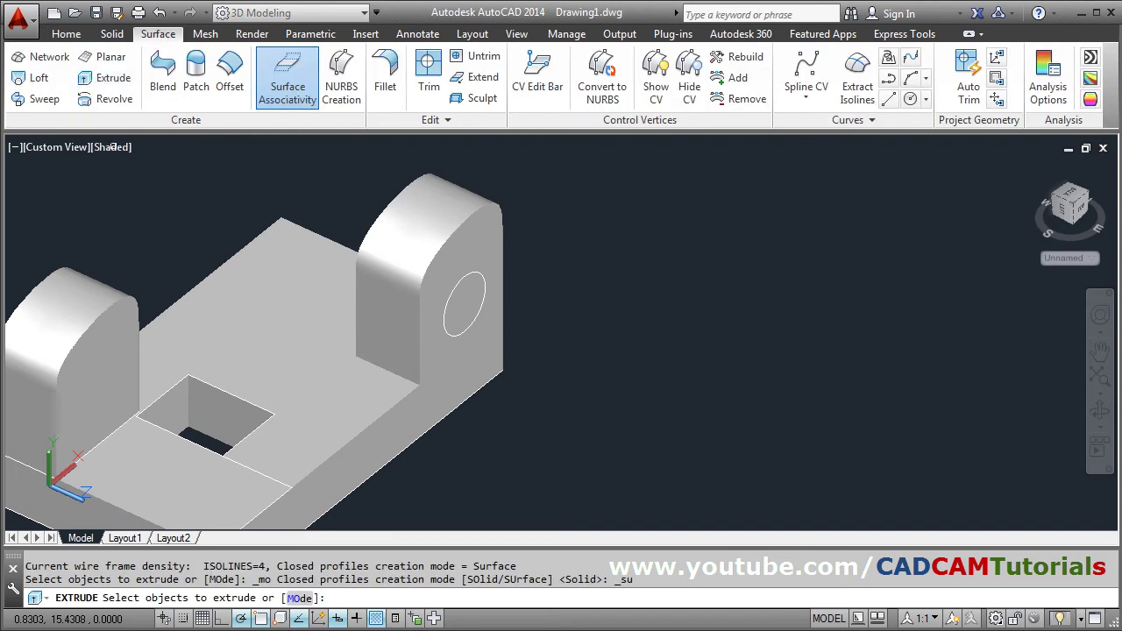
{"action": "left_click", "coordinate": [472, 324]}
{"action": "key", "text": "Return"}
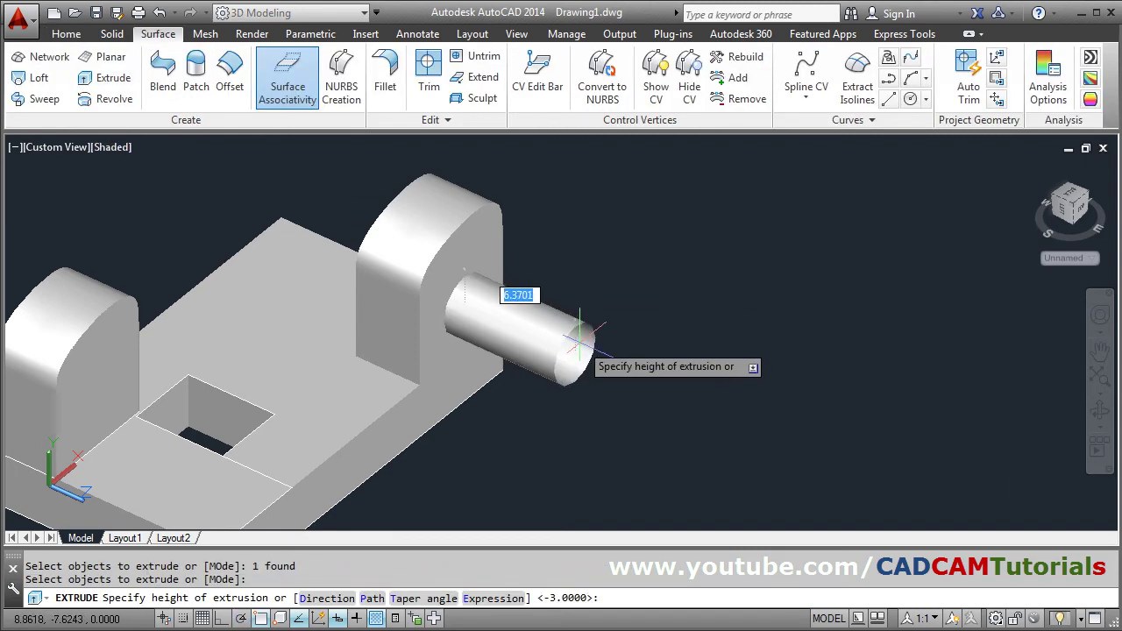
{"action": "left_click", "coordinate": [634, 370]}
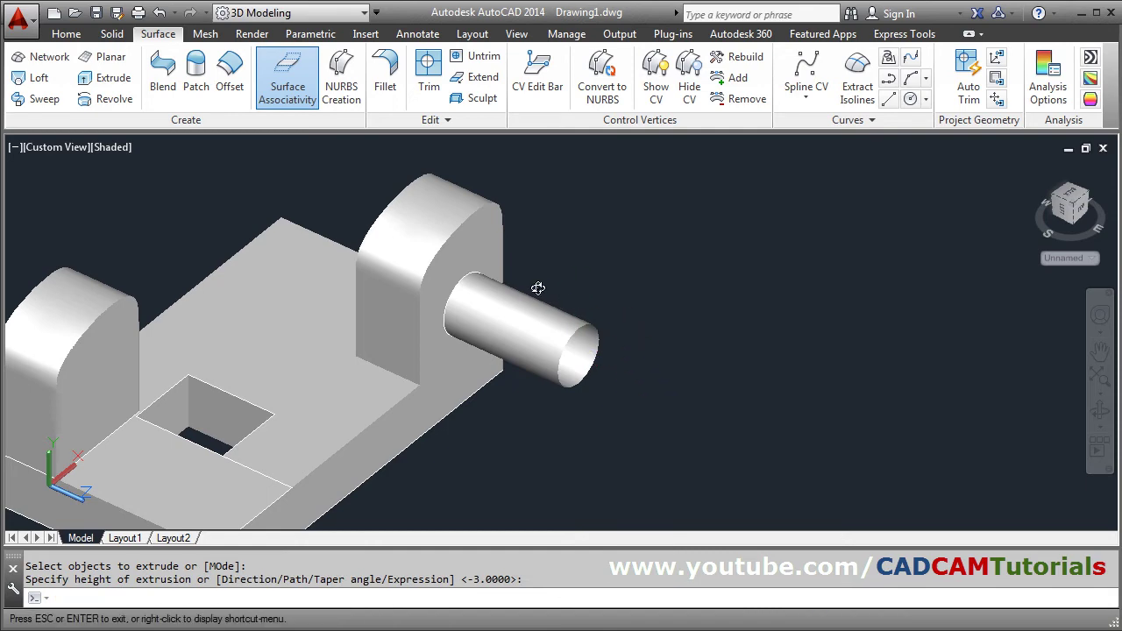
{"action": "middle_click_drag", "start_coordinate": [534, 288], "coordinate": [501, 348], "text": "shift"}
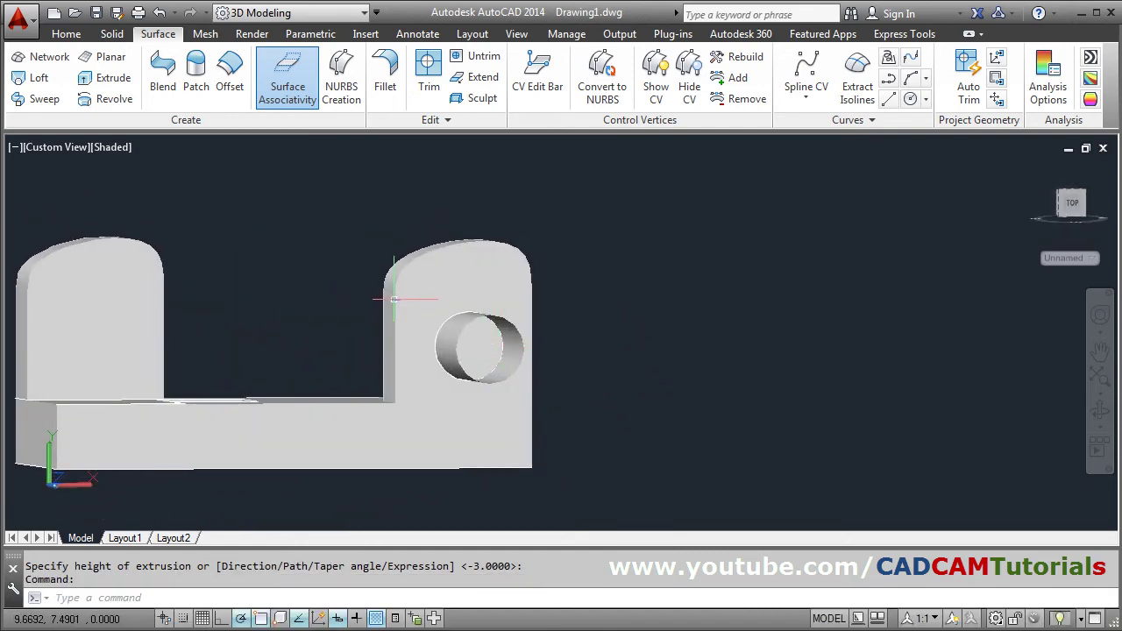
{"action": "middle_click_drag", "start_coordinate": [394, 299], "coordinate": [504, 342], "text": "shift"}
{"action": "scroll", "coordinate": [543, 302], "scroll_direction": "up", "scroll_amount": 5}
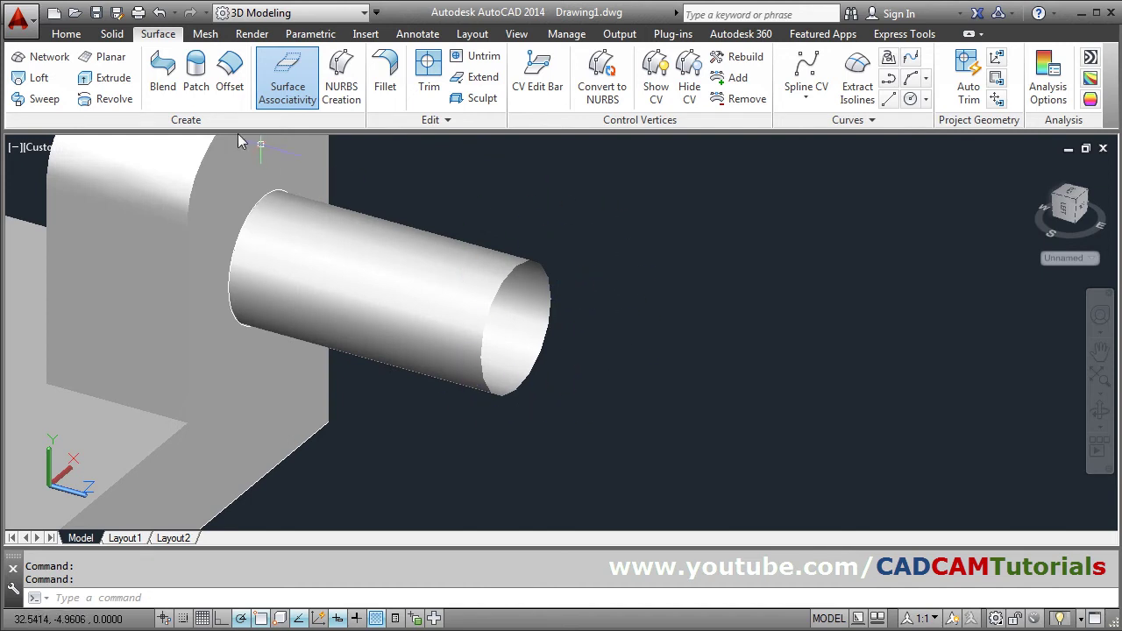
{"action": "left_click", "coordinate": [200, 88]}
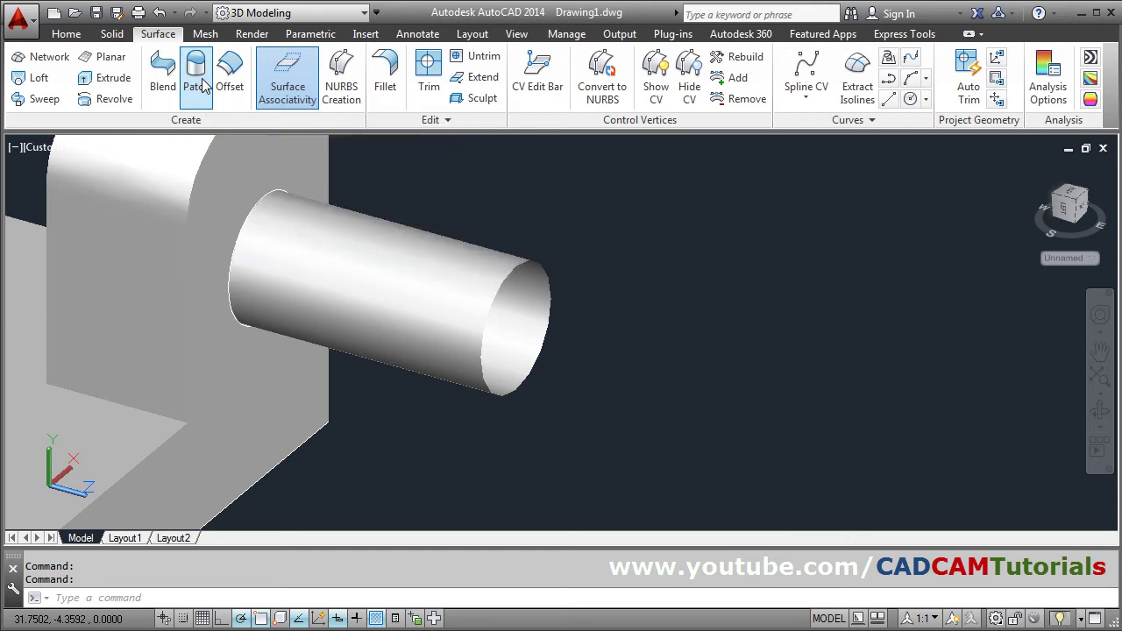
{"action": "left_click", "coordinate": [558, 314]}
{"action": "key", "text": "Return"}
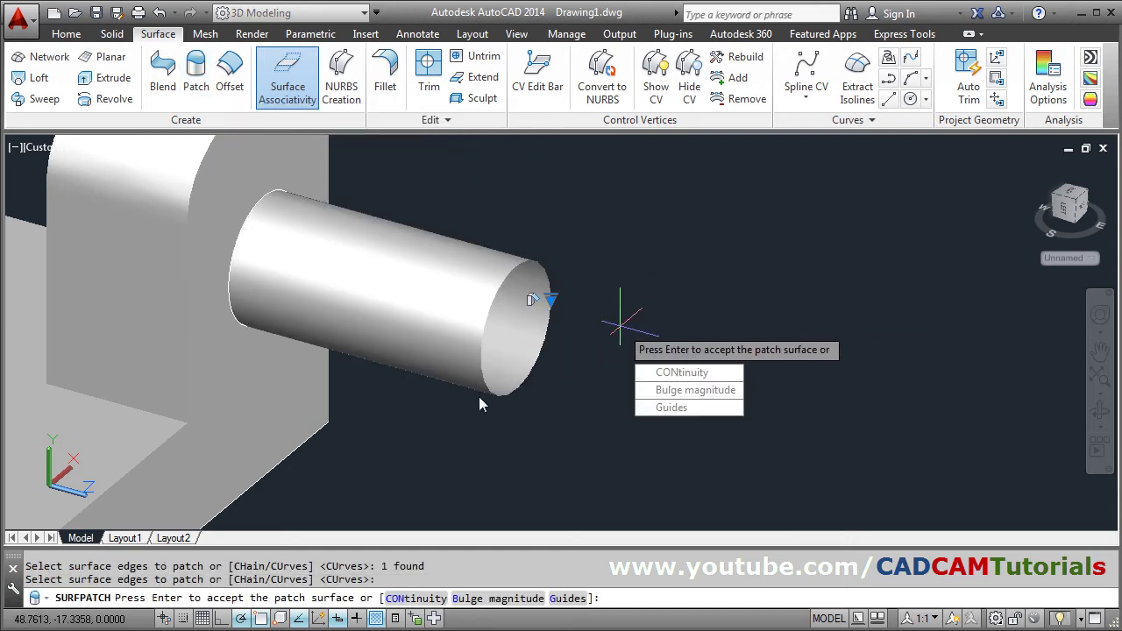
{"action": "key", "text": "Return"}
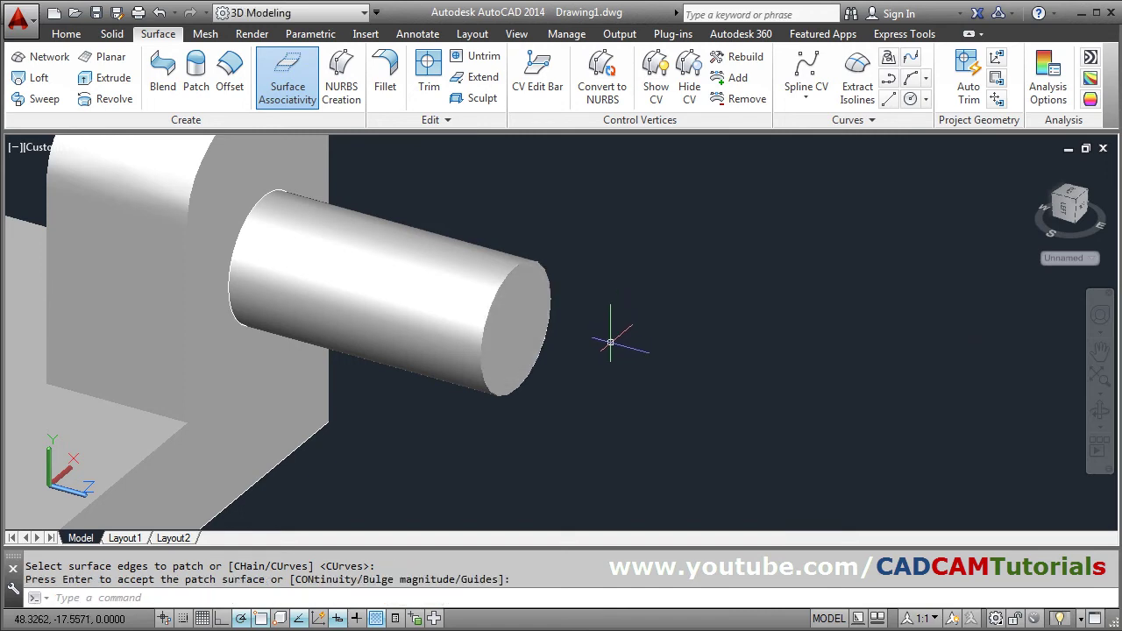
{"action": "scroll", "coordinate": [608, 338], "scroll_direction": "down", "scroll_amount": 4}
{"action": "middle_click_drag", "start_coordinate": [584, 342], "coordinate": [559, 327], "text": "shift"}
{"action": "scroll", "coordinate": [578, 324], "scroll_direction": "up", "scroll_amount": 5}
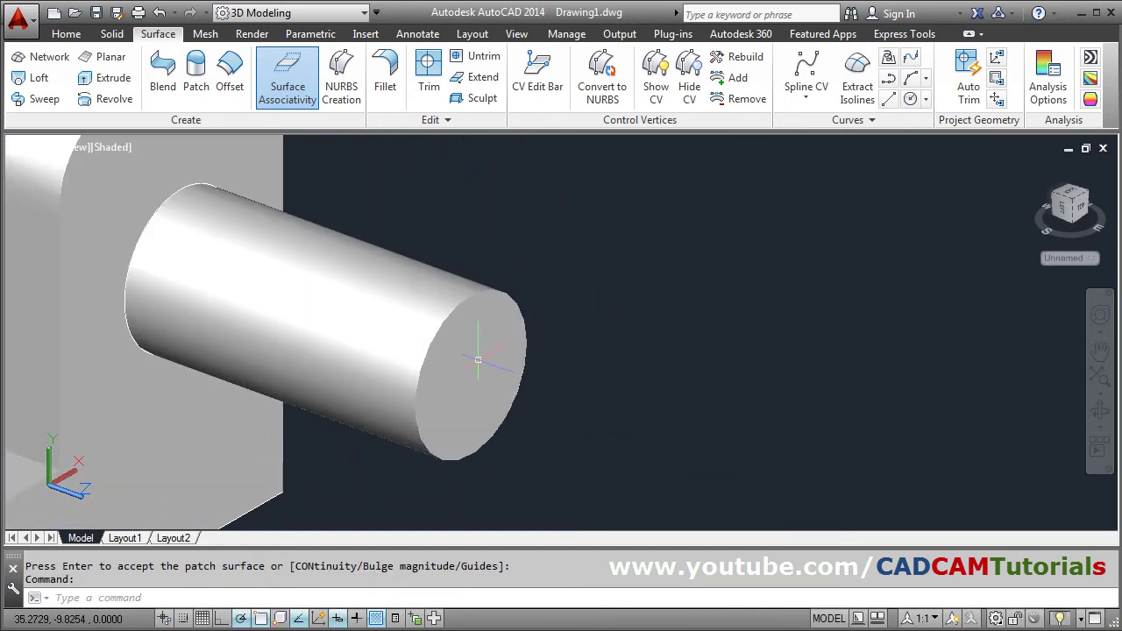
{"action": "left_click", "coordinate": [513, 342]}
{"action": "key", "text": "Delete"}
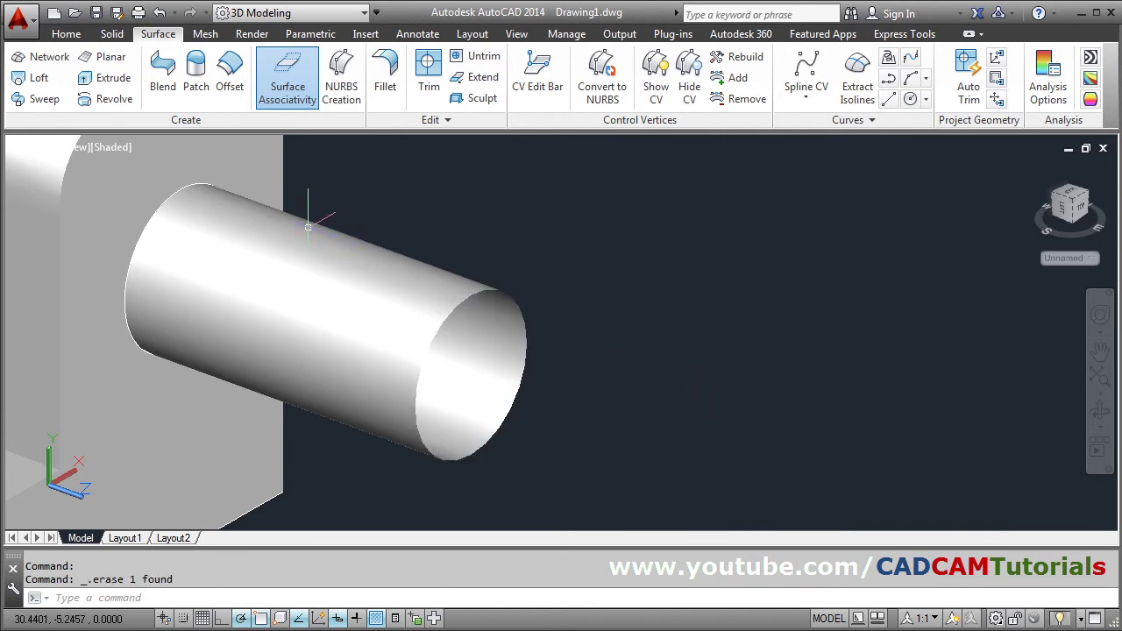
Patch the pin's open end edge, first with bulge 1 and G1 continuity.
{"action": "scroll", "coordinate": [288, 187], "scroll_direction": "up", "scroll_amount": 2}
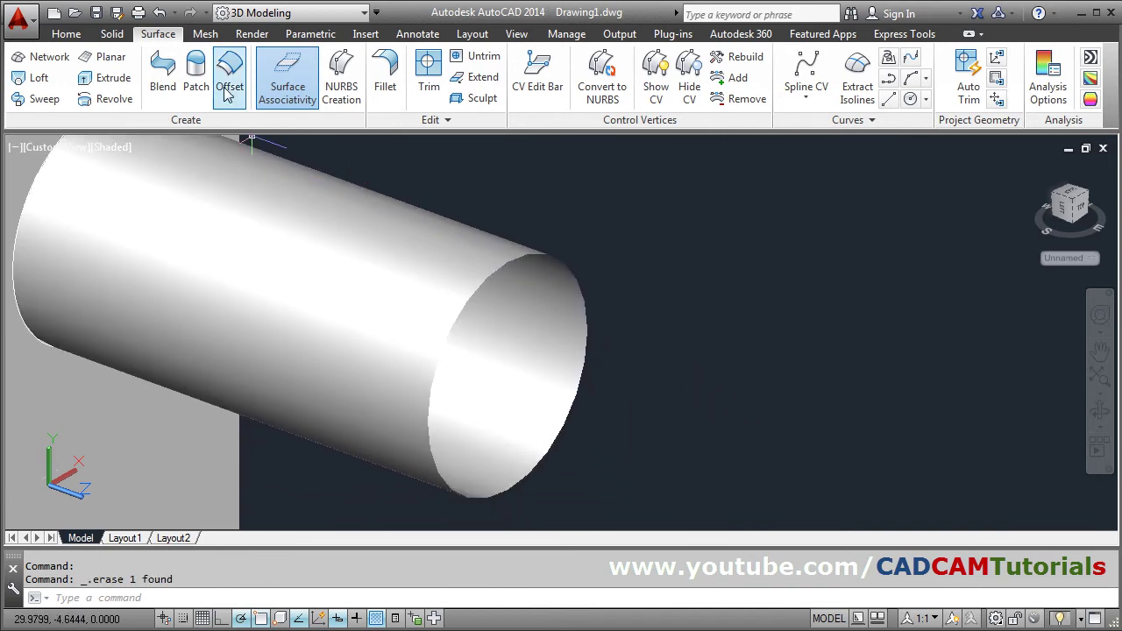
{"action": "left_click", "coordinate": [196, 77]}
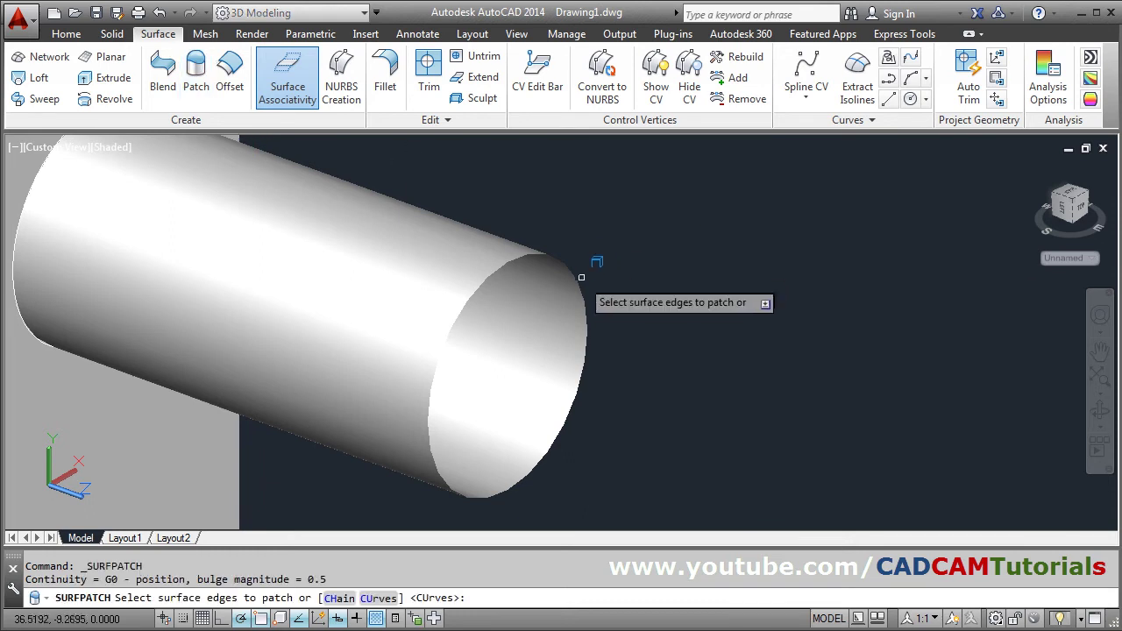
{"action": "left_click", "coordinate": [578, 284]}
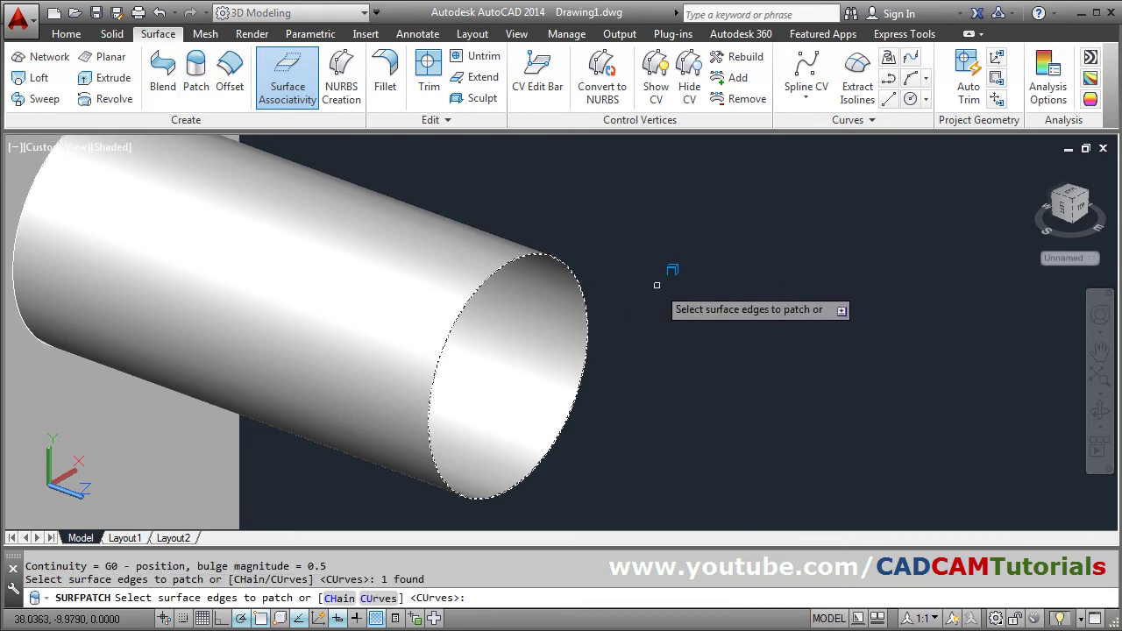
{"action": "key", "text": "Return"}
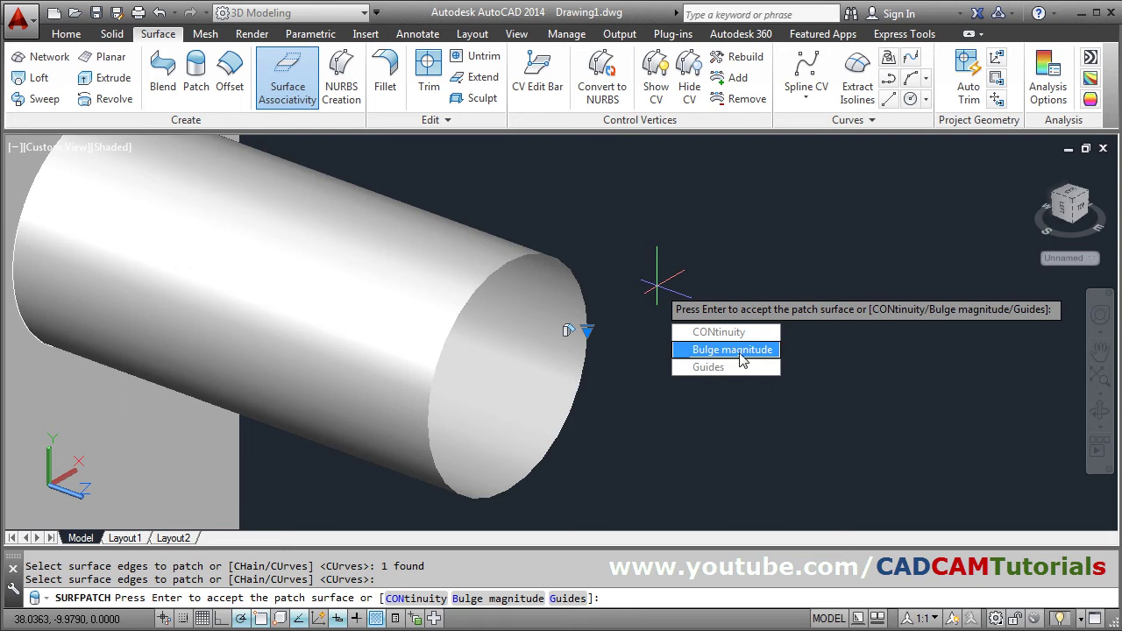
{"action": "left_click", "coordinate": [740, 350]}
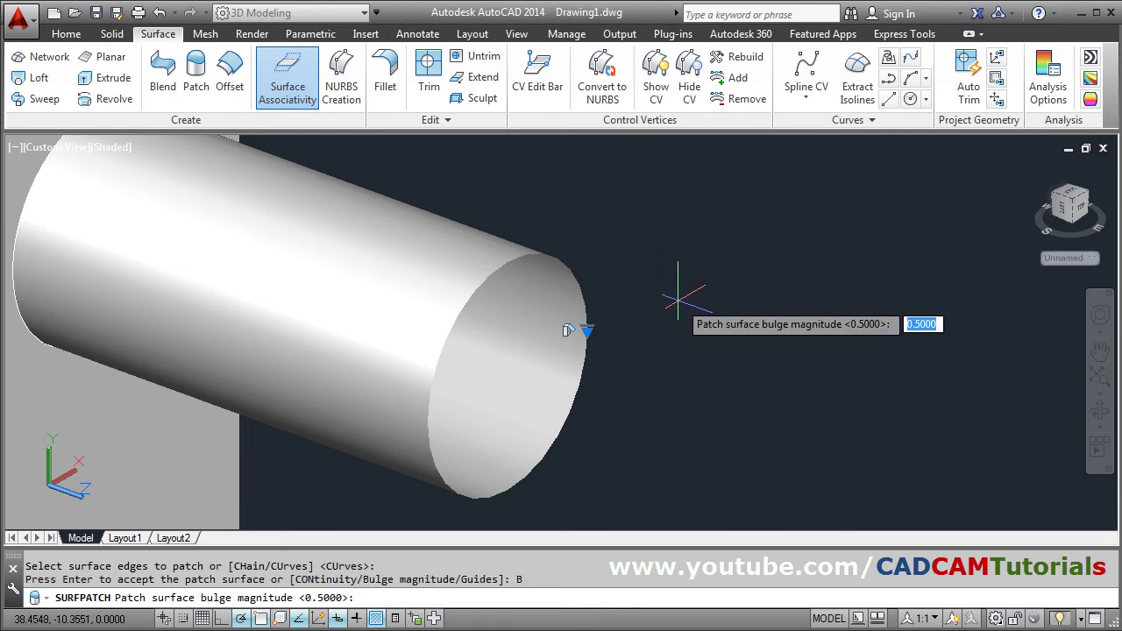
{"action": "key", "text": "Return"}
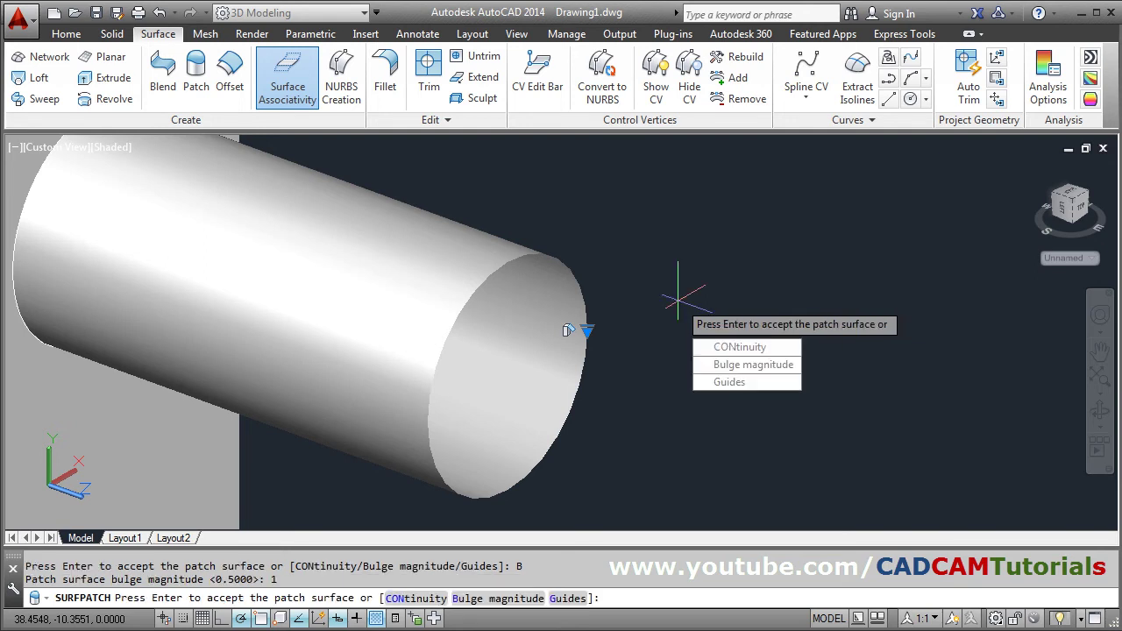
{"action": "left_click", "coordinate": [731, 346]}
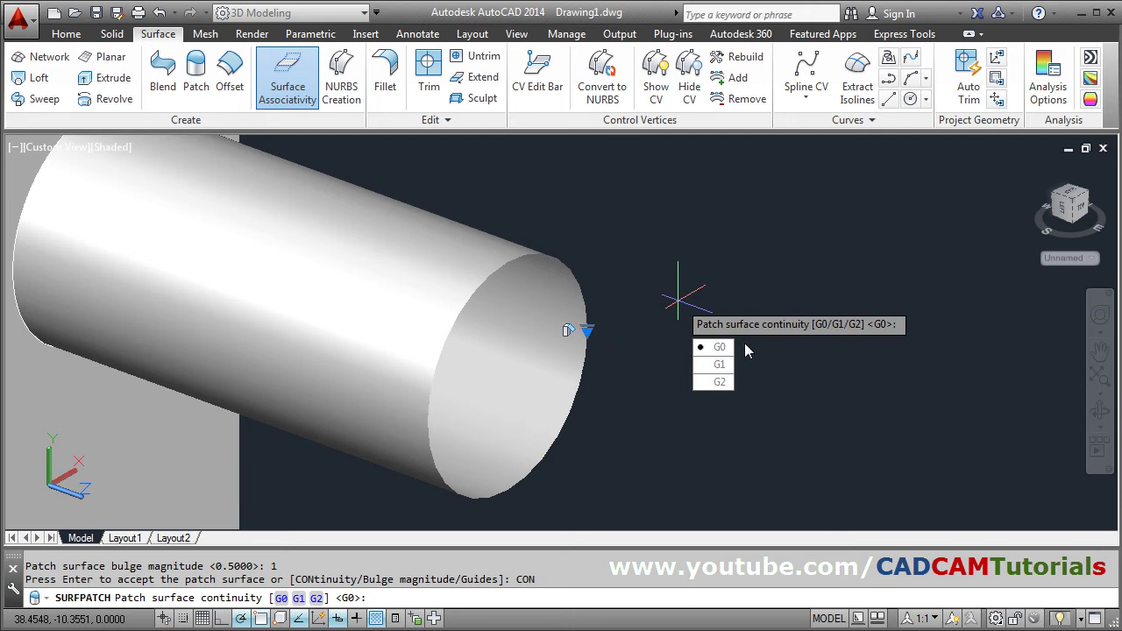
{"action": "left_click", "coordinate": [718, 365]}
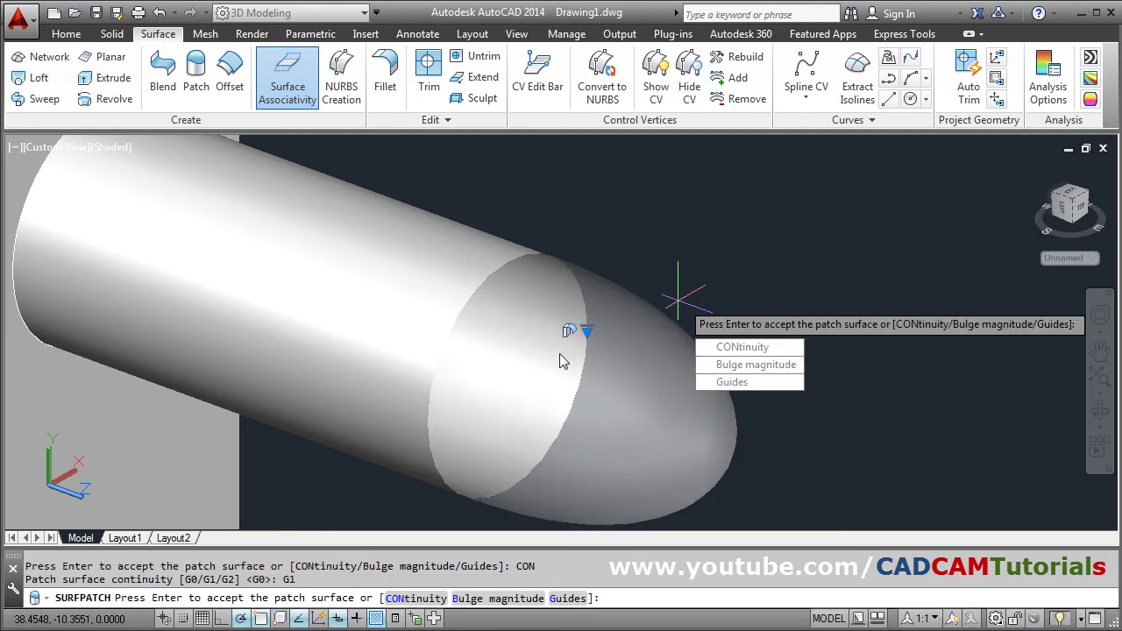
{"action": "mouse_move", "coordinate": [394, 279]}
{"action": "middle_mouse_down", "text": "shift"}
{"action": "mouse_move", "coordinate": [456, 283]}
{"action": "mouse_move", "coordinate": [401, 270]}
{"action": "middle_mouse_up", "text": "shift"}
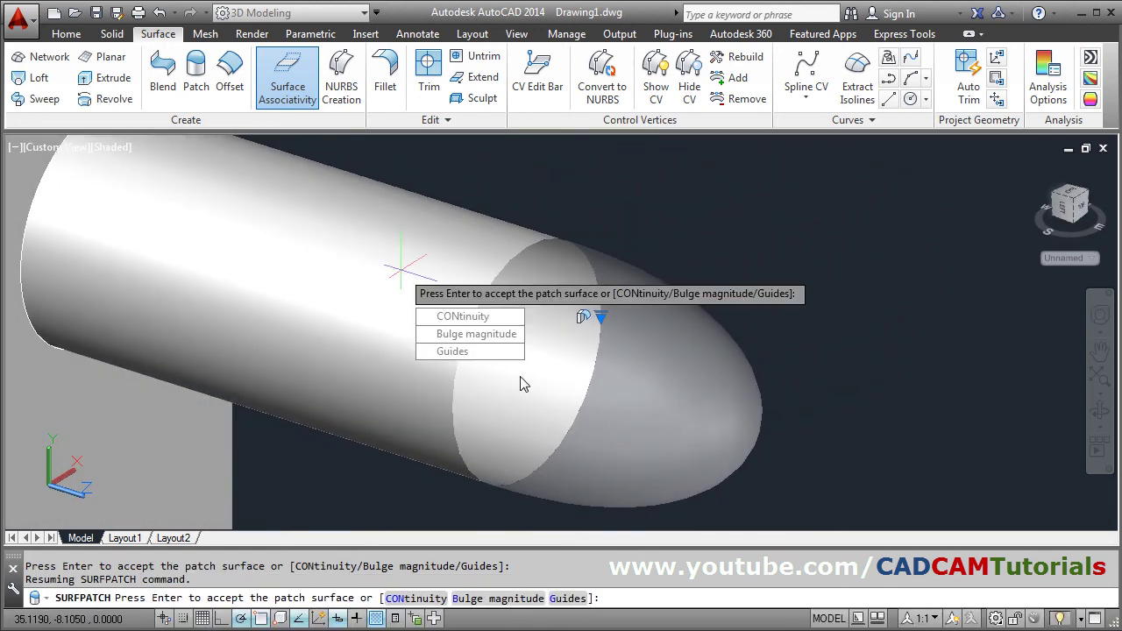
Change the cap to bulge magnitude 0.75 with G2 continuity and accept it.
{"action": "left_click", "coordinate": [487, 342]}
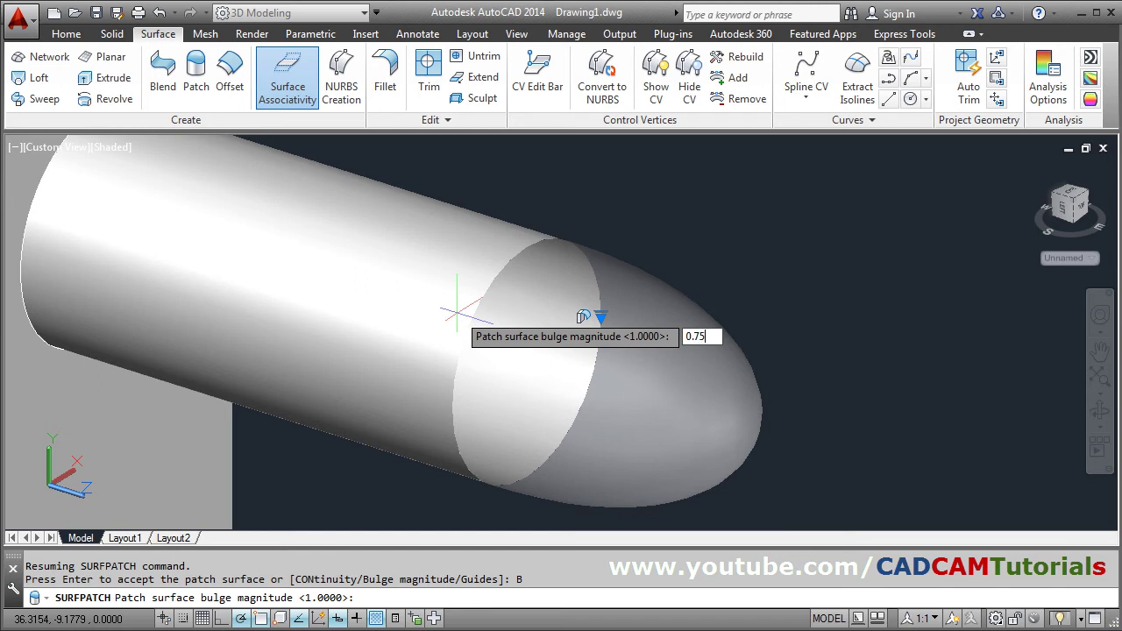
{"action": "key", "text": "Return"}
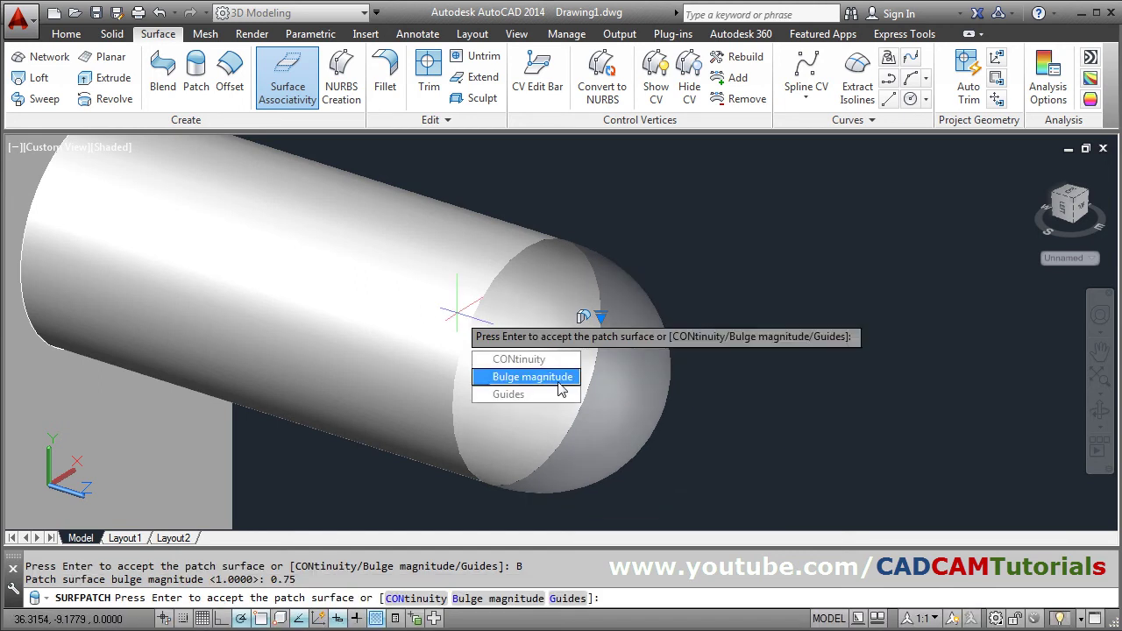
{"action": "left_click", "coordinate": [521, 360]}
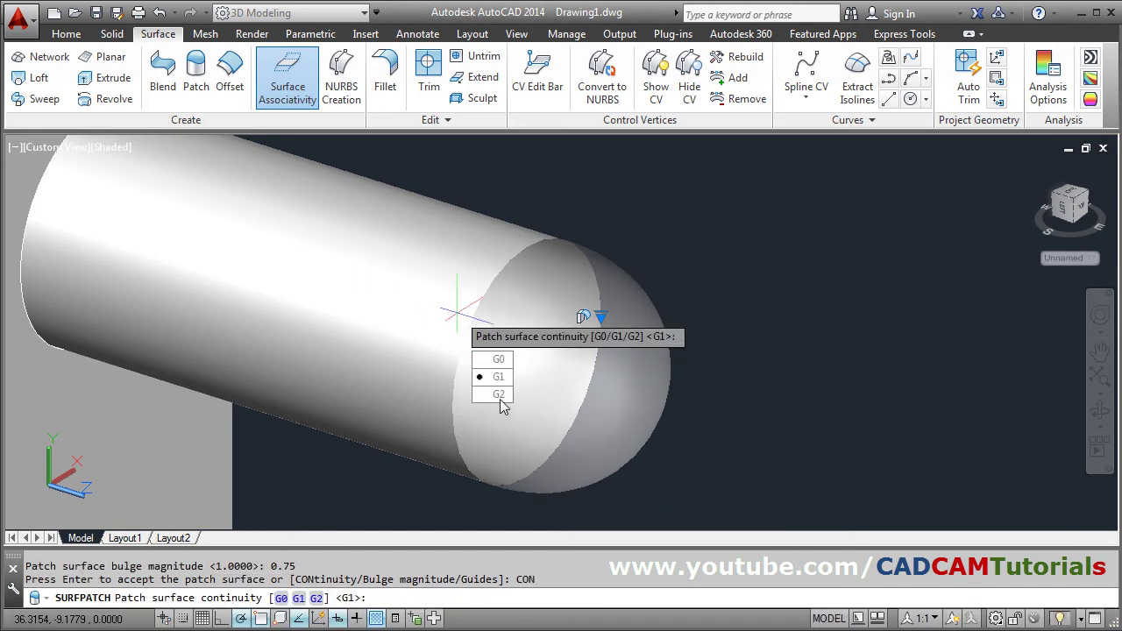
{"action": "left_click", "coordinate": [500, 395]}
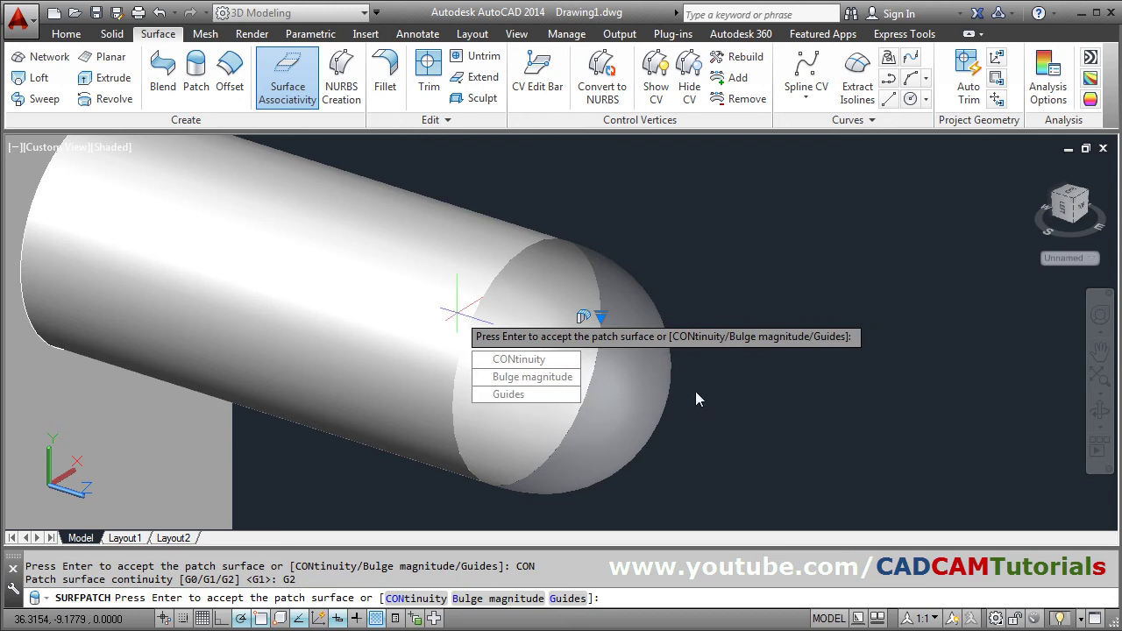
{"action": "key", "text": "Return"}
Switch the UCS from Right to the Front preset on the Home tab.
{"action": "scroll", "coordinate": [487, 228], "scroll_direction": "down", "scroll_amount": 5}
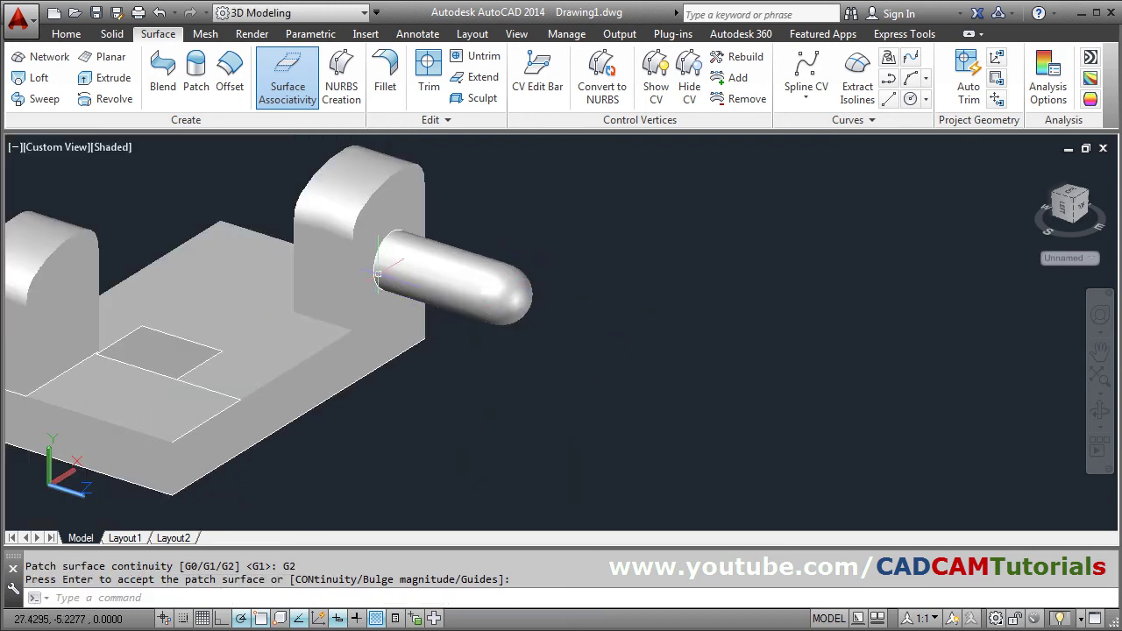
{"action": "mouse_move", "coordinate": [456, 289]}
{"action": "middle_mouse_down", "text": "shift"}
{"action": "mouse_move", "coordinate": [484, 333]}
{"action": "mouse_move", "coordinate": [465, 257]}
{"action": "mouse_move", "coordinate": [433, 248]}
{"action": "mouse_move", "coordinate": [376, 289]}
{"action": "mouse_move", "coordinate": [464, 306]}
{"action": "middle_mouse_up", "text": "shift"}
{"action": "scroll", "coordinate": [491, 350], "scroll_direction": "down", "scroll_amount": 3}
{"action": "scroll", "coordinate": [498, 386], "scroll_direction": "up", "scroll_amount": 2}
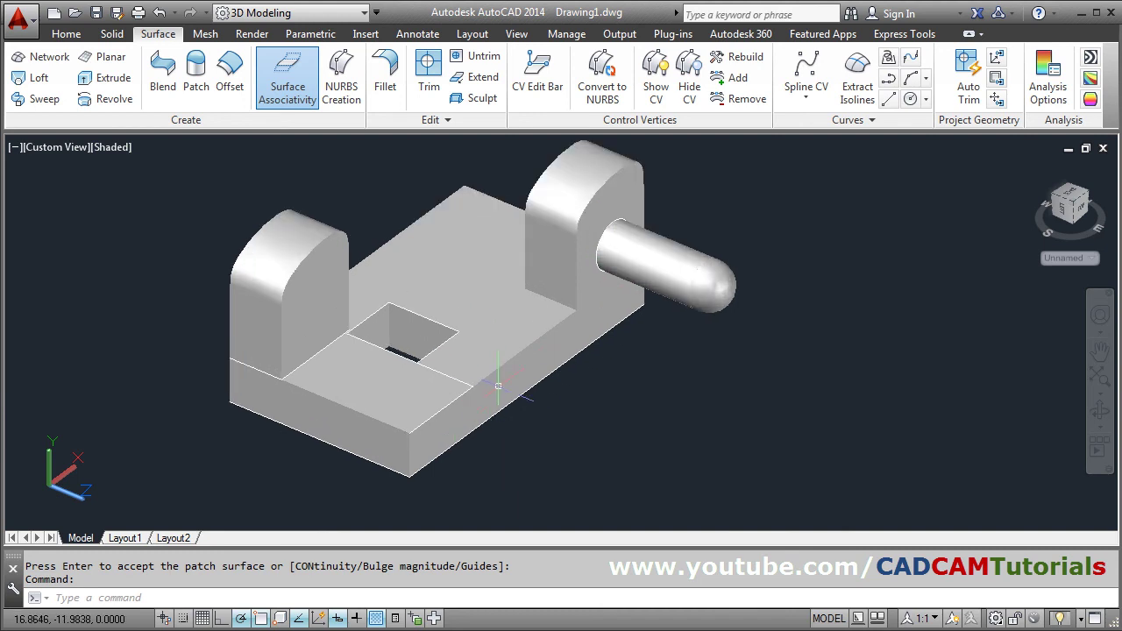
{"action": "scroll", "coordinate": [311, 421], "scroll_direction": "up", "scroll_amount": 2}
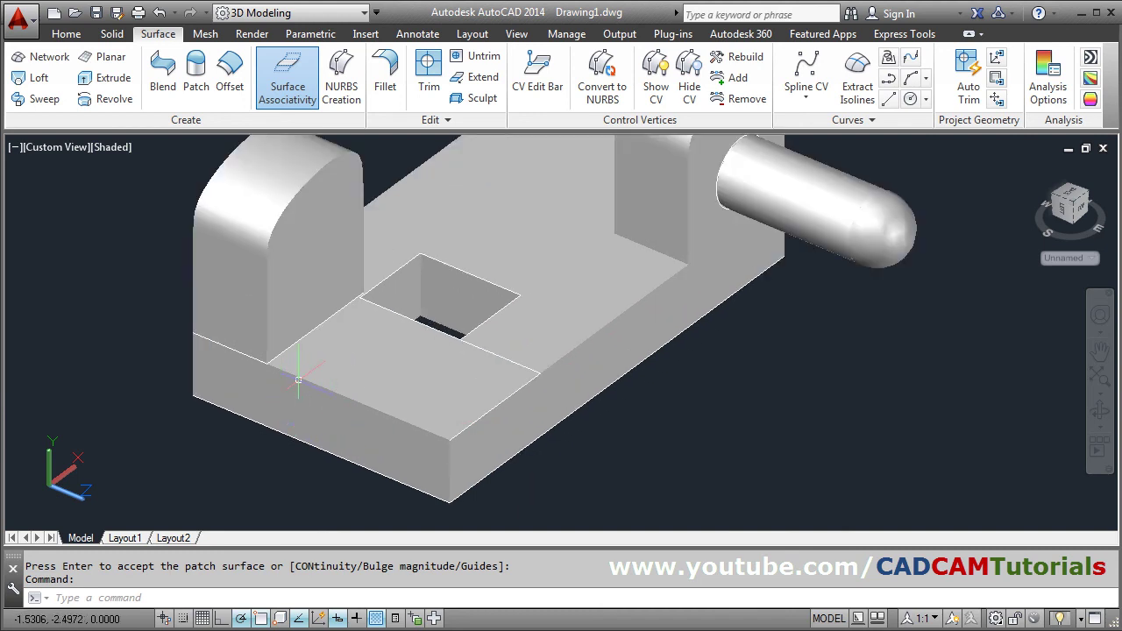
{"action": "left_click", "coordinate": [64, 35]}
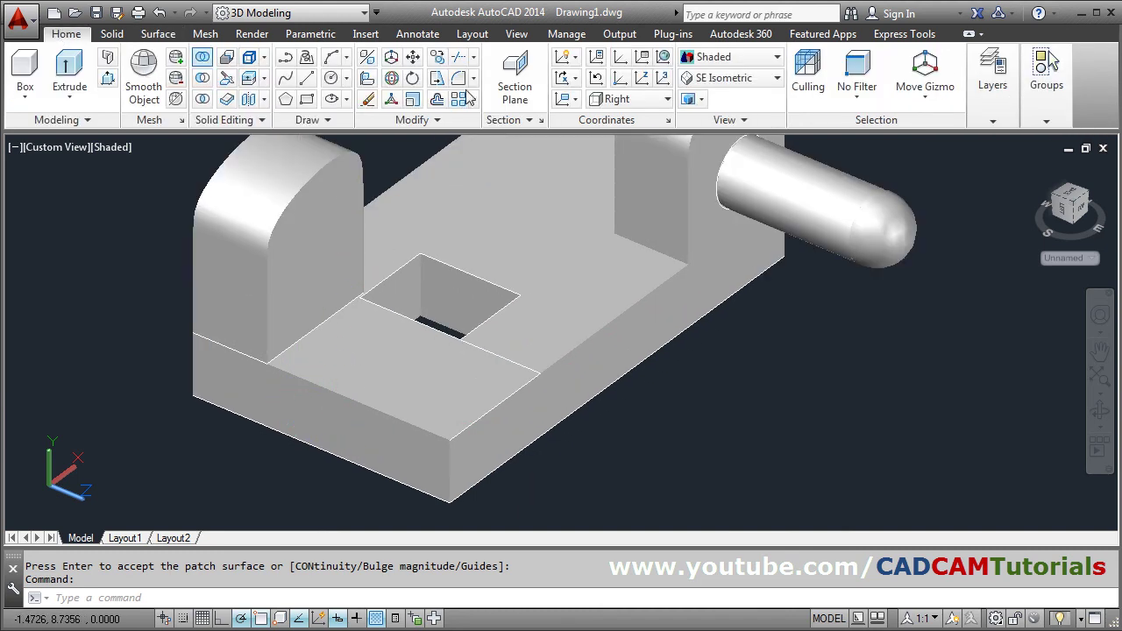
{"action": "left_click", "coordinate": [642, 104]}
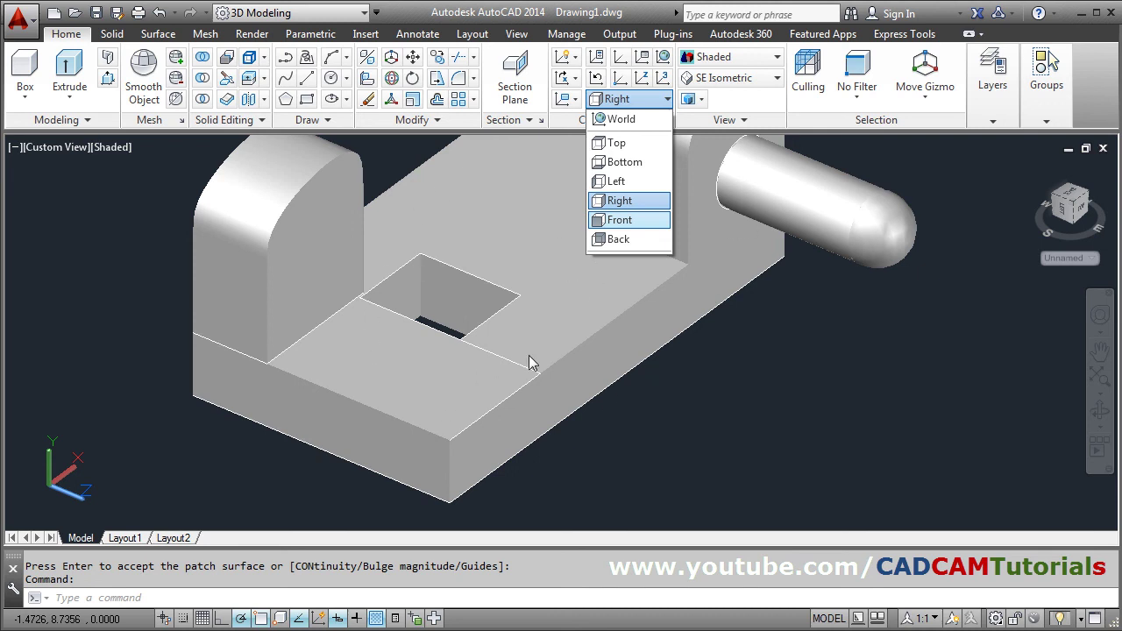
{"action": "left_click", "coordinate": [623, 220]}
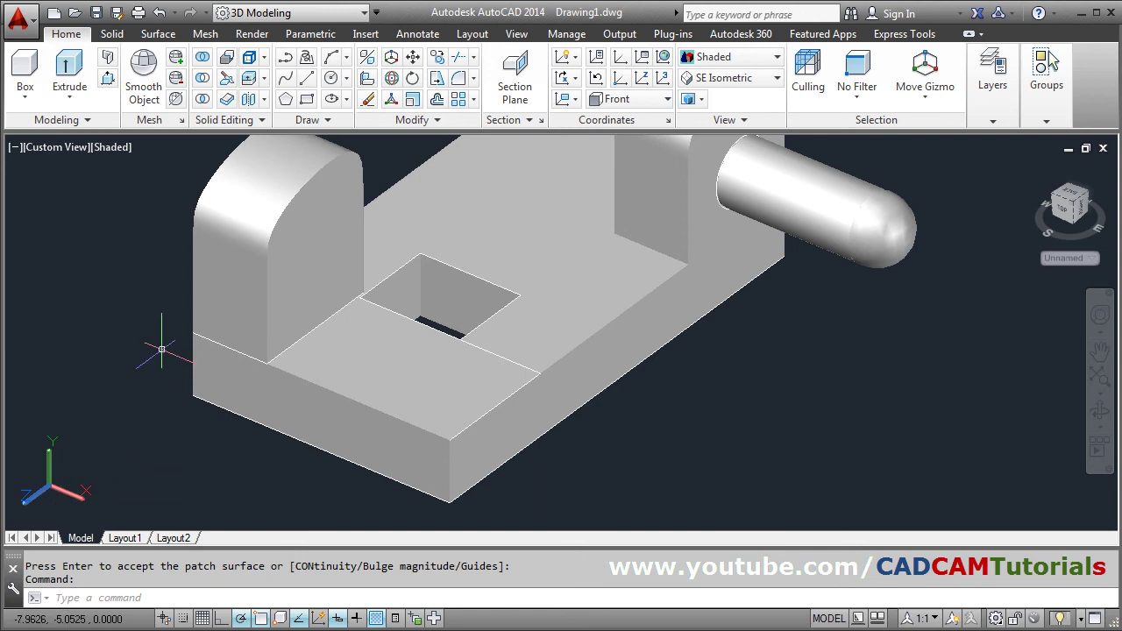
{"action": "scroll", "coordinate": [298, 443], "scroll_direction": "up", "scroll_amount": 5}
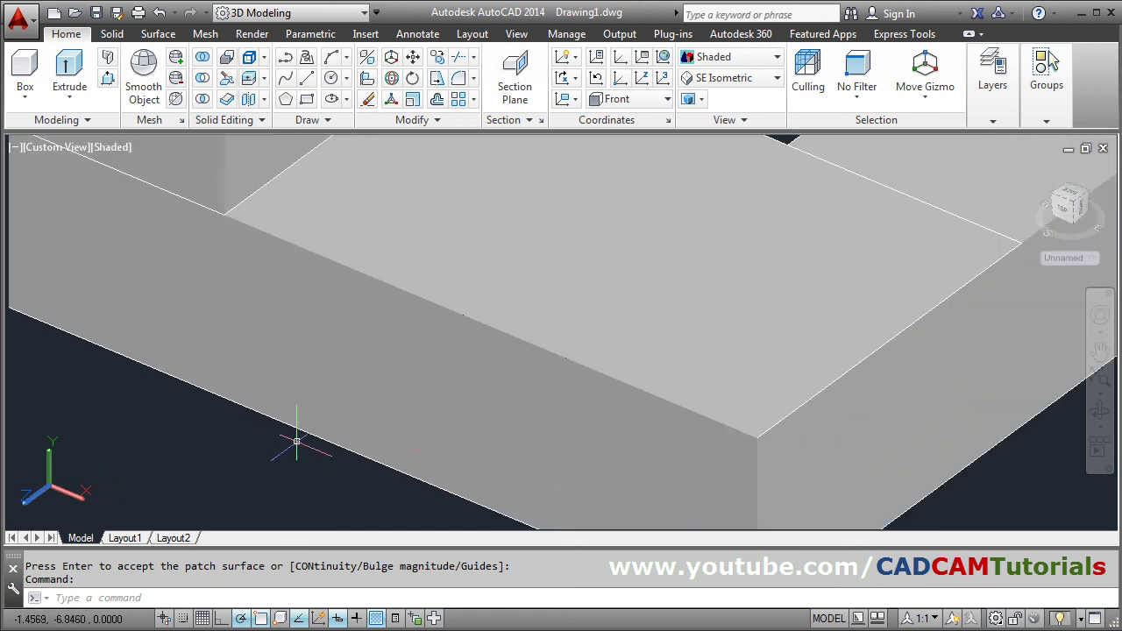
Draw a rectangle on the base block's front face.
{"action": "left_click", "coordinate": [314, 101]}
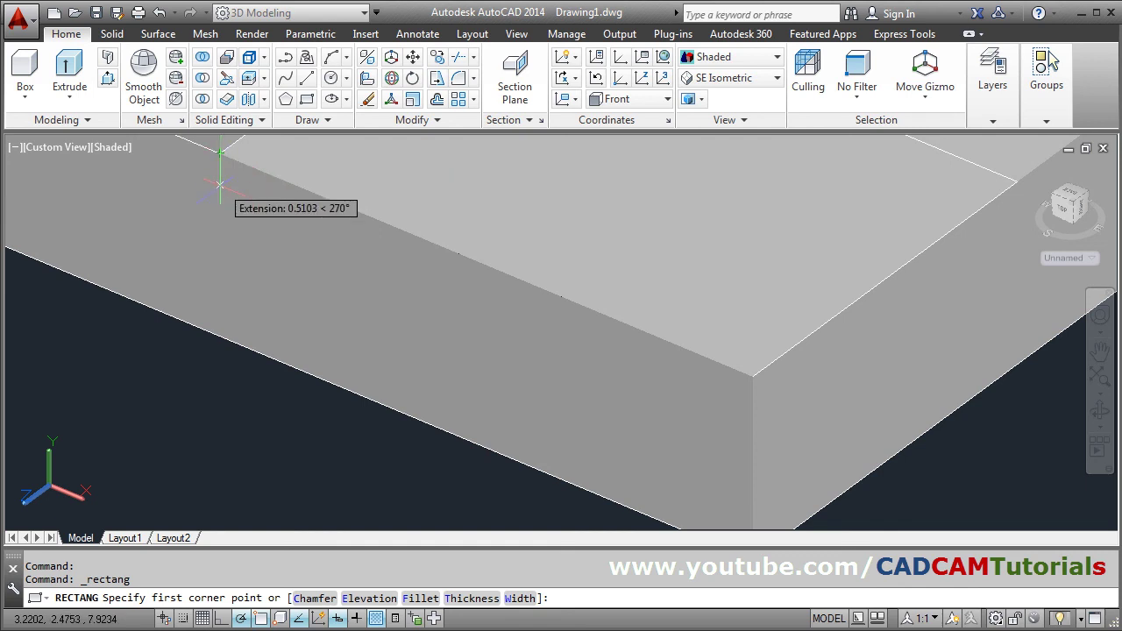
{"action": "left_click", "coordinate": [220, 194]}
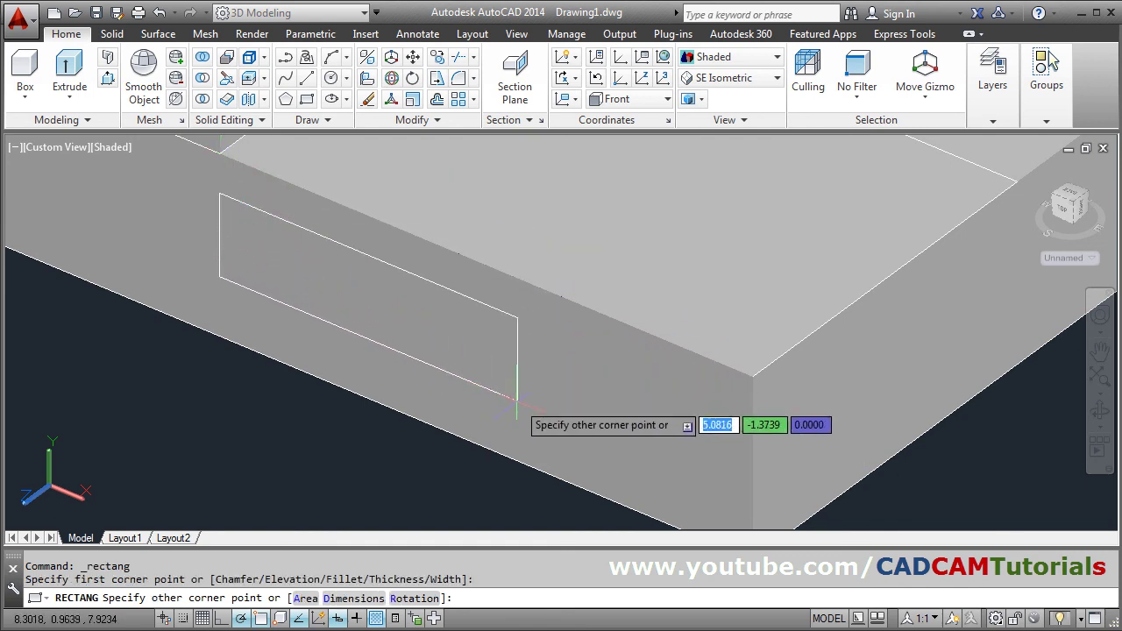
{"action": "left_click", "coordinate": [564, 430]}
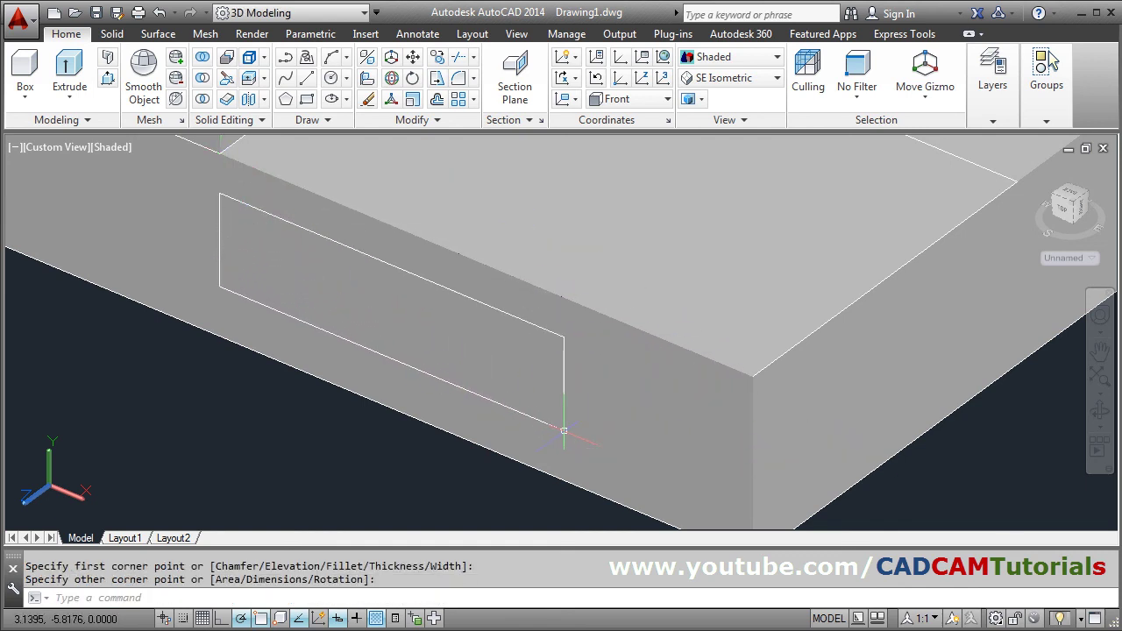
Extrude the rectangle outward into a surface tab and fit the model in view.
{"action": "left_click", "coordinate": [154, 34]}
{"action": "left_click", "coordinate": [129, 79]}
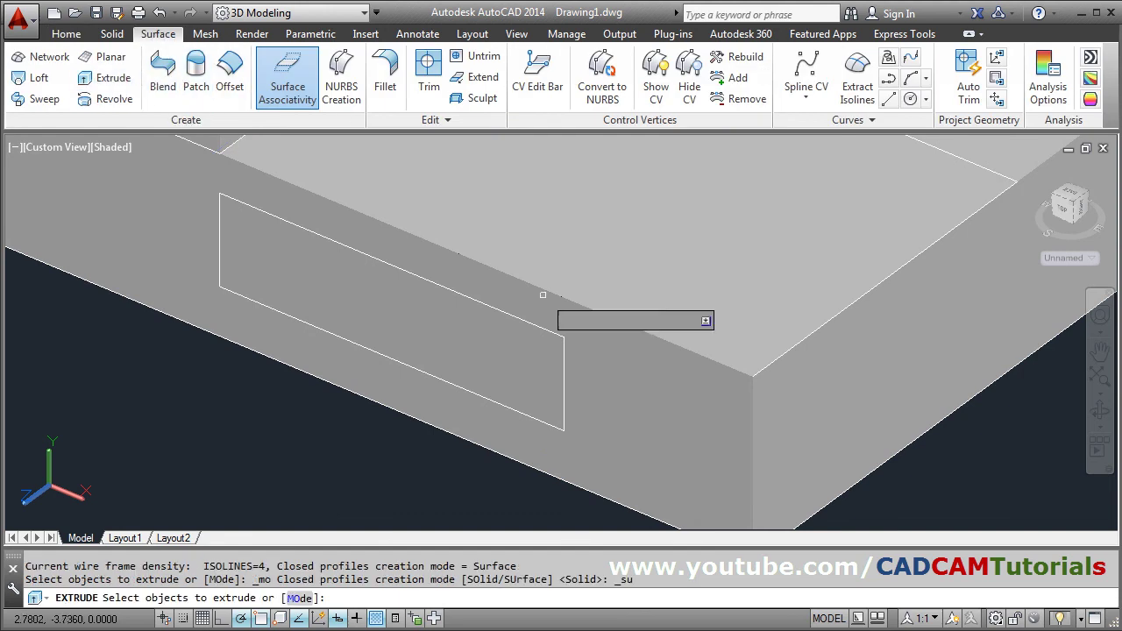
{"action": "left_click", "coordinate": [496, 312]}
{"action": "key", "text": "Return"}
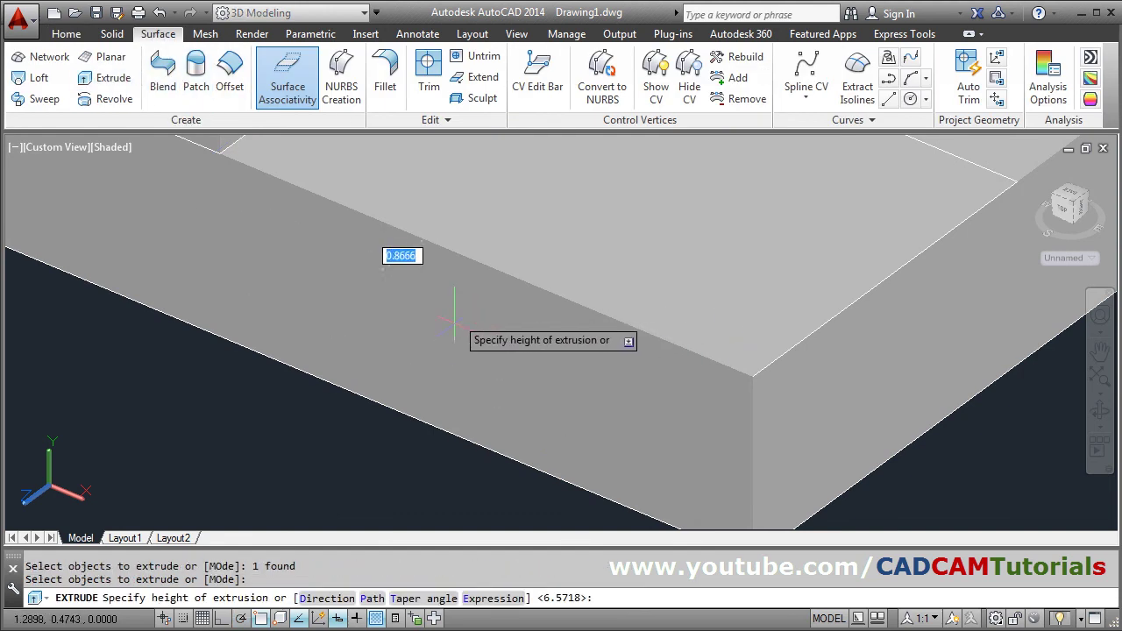
{"action": "scroll", "coordinate": [452, 302], "scroll_direction": "down", "scroll_amount": 4}
{"action": "left_click", "coordinate": [416, 353]}
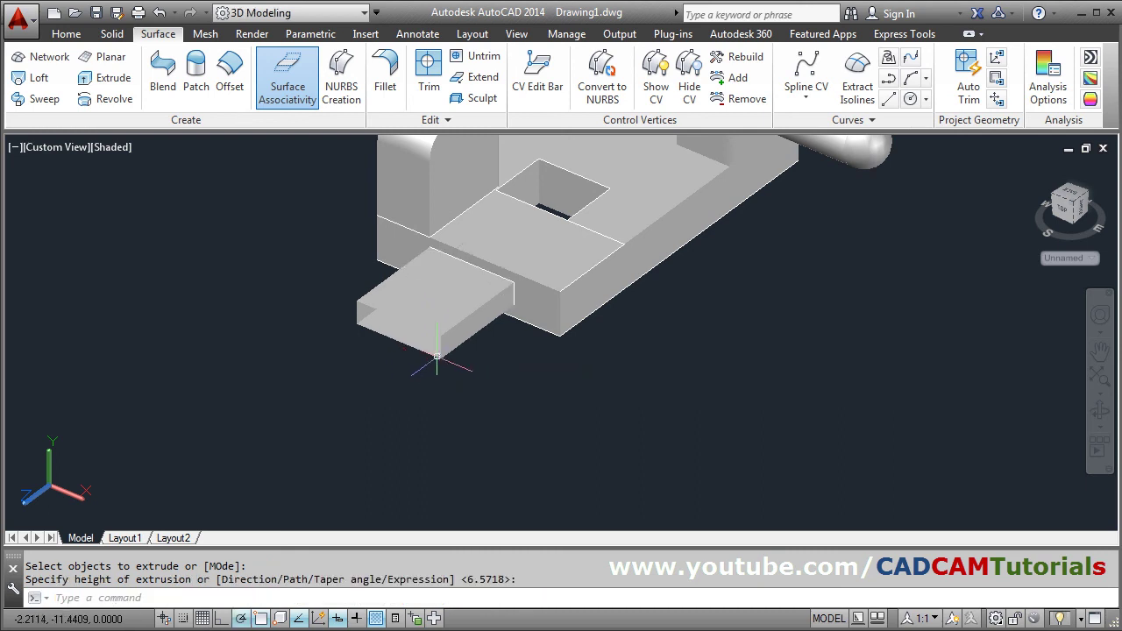
{"action": "scroll", "coordinate": [591, 370], "scroll_direction": "down", "scroll_amount": 3}
{"action": "scroll", "coordinate": [496, 444], "scroll_direction": "up", "scroll_amount": 2}
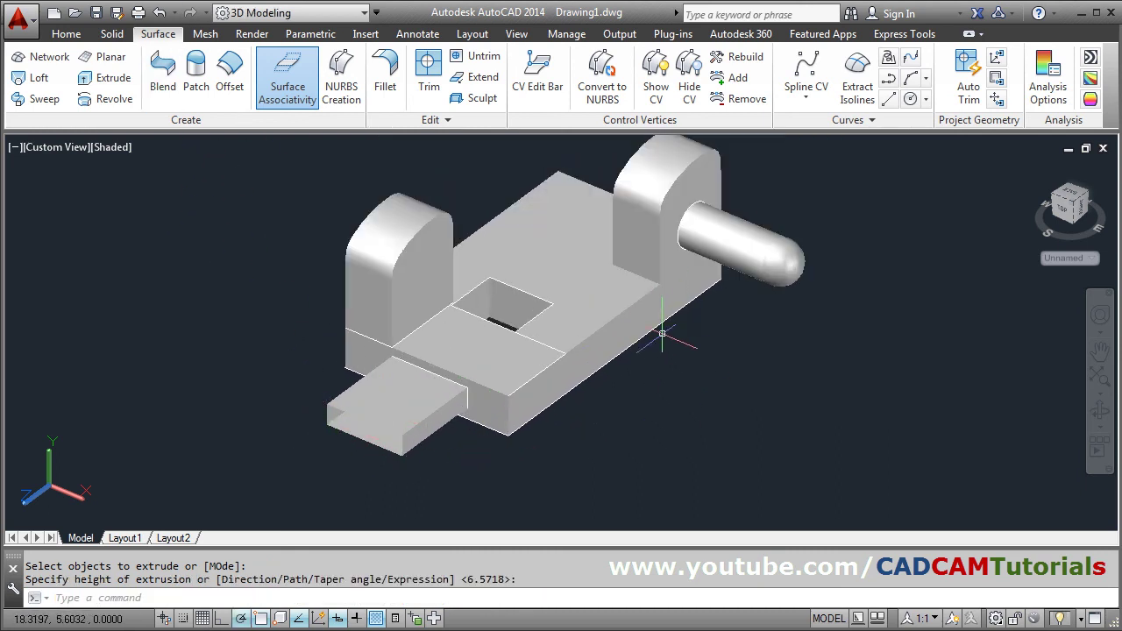
{"action": "scroll", "coordinate": [613, 445], "scroll_direction": "down", "scroll_amount": 2}
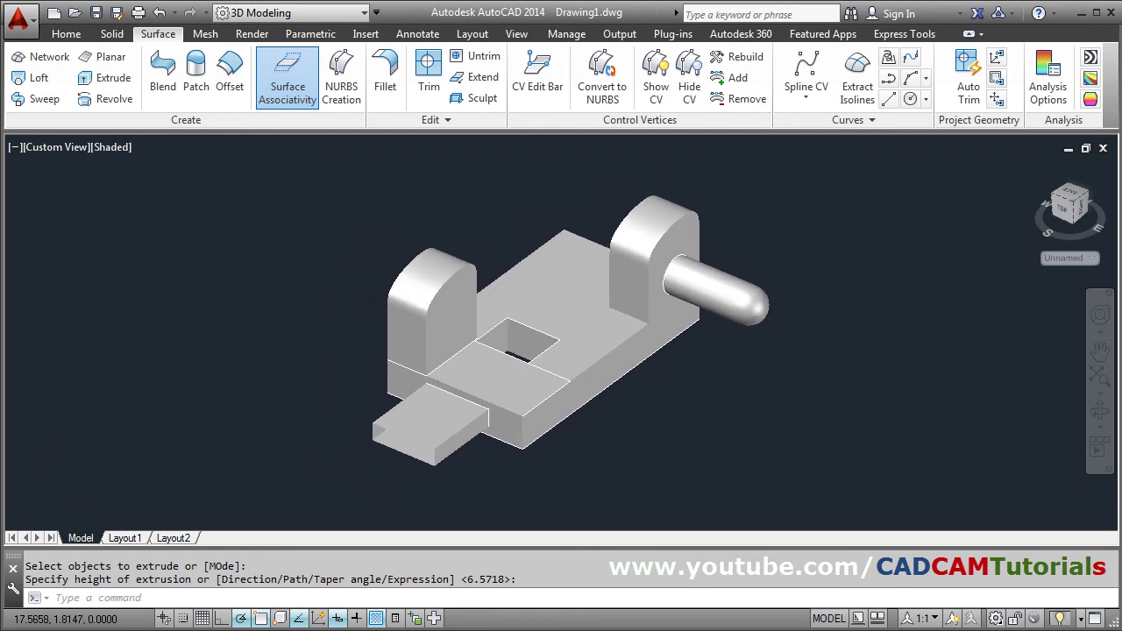
{"action": "middle_click", "coordinate": [616, 333]}
{"action": "middle_click", "coordinate": [616, 333]}
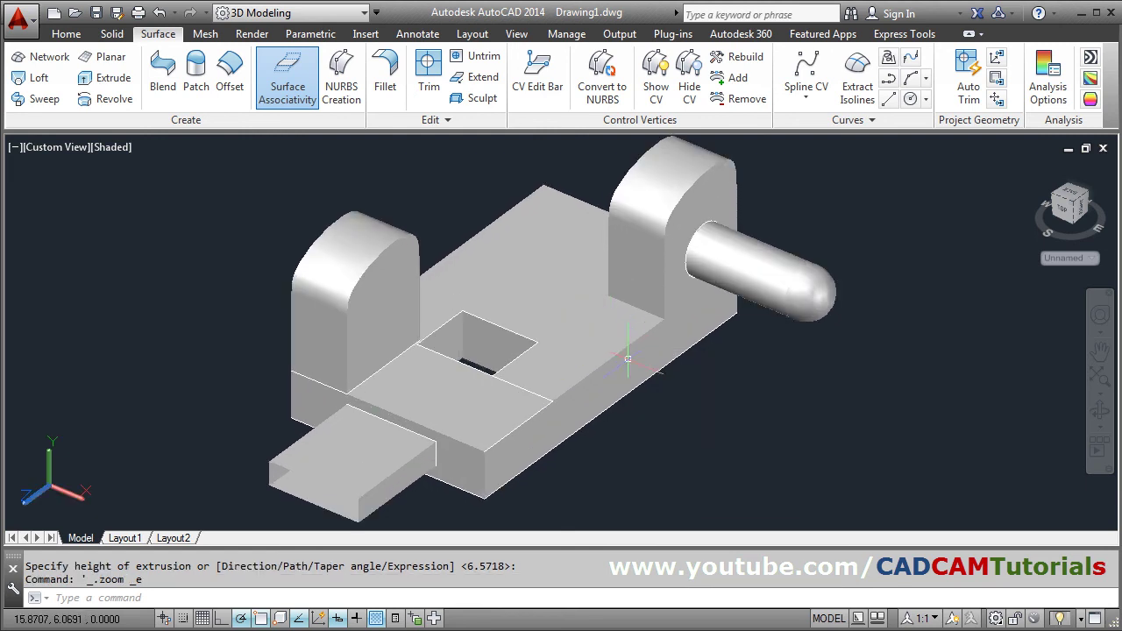